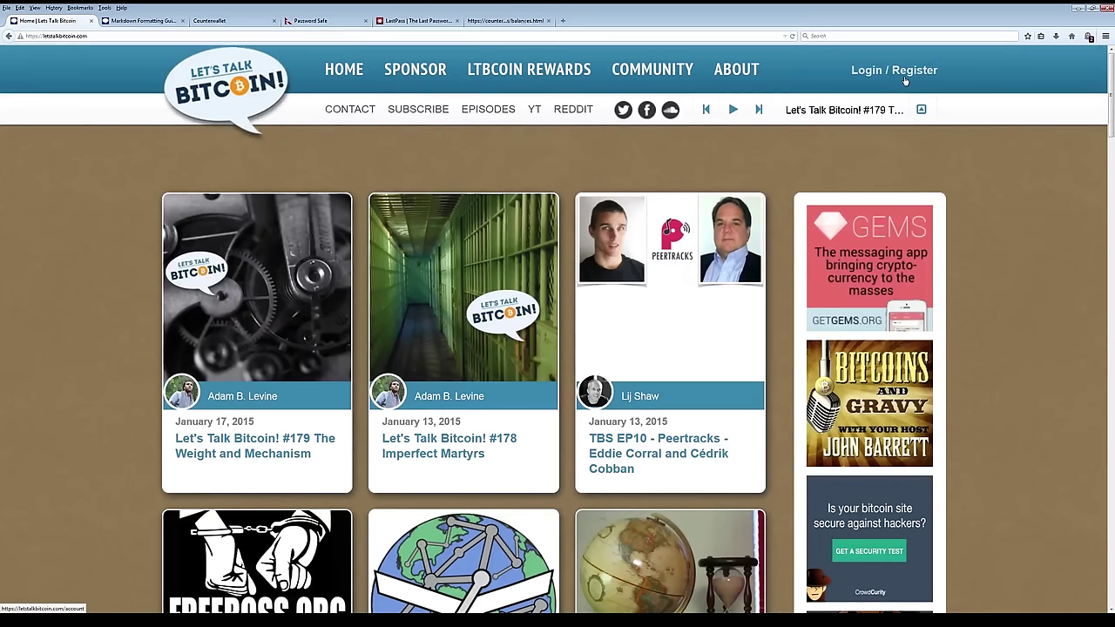
Open the Login / Register page, refresh the reCAPTCHA four times, and submit Register Now.
click(905, 76)
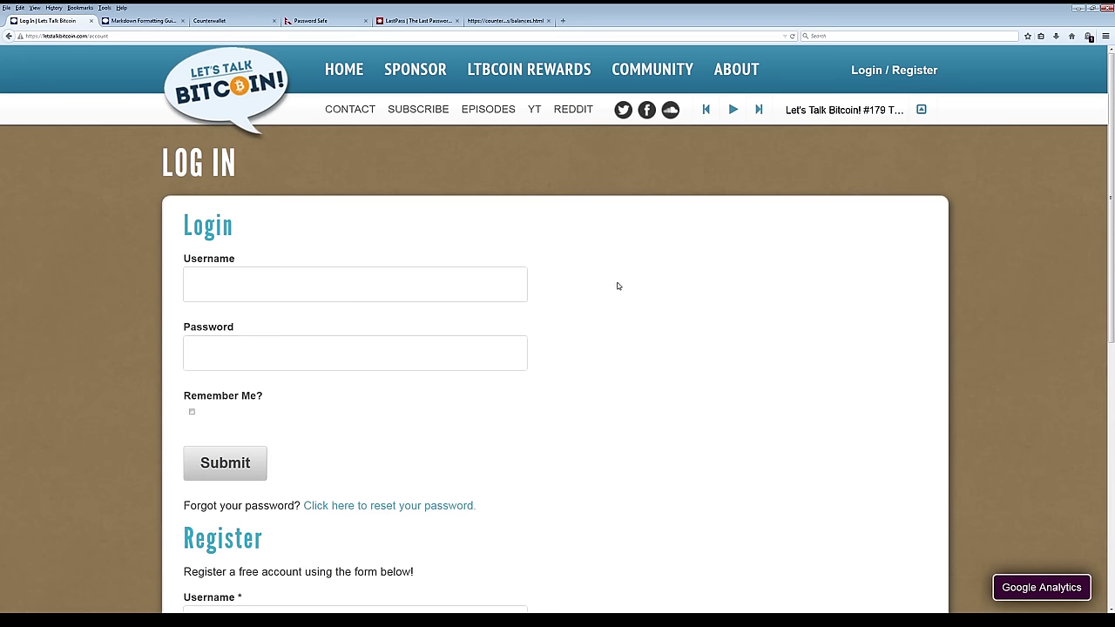
scroll(583, 300, down, 6)
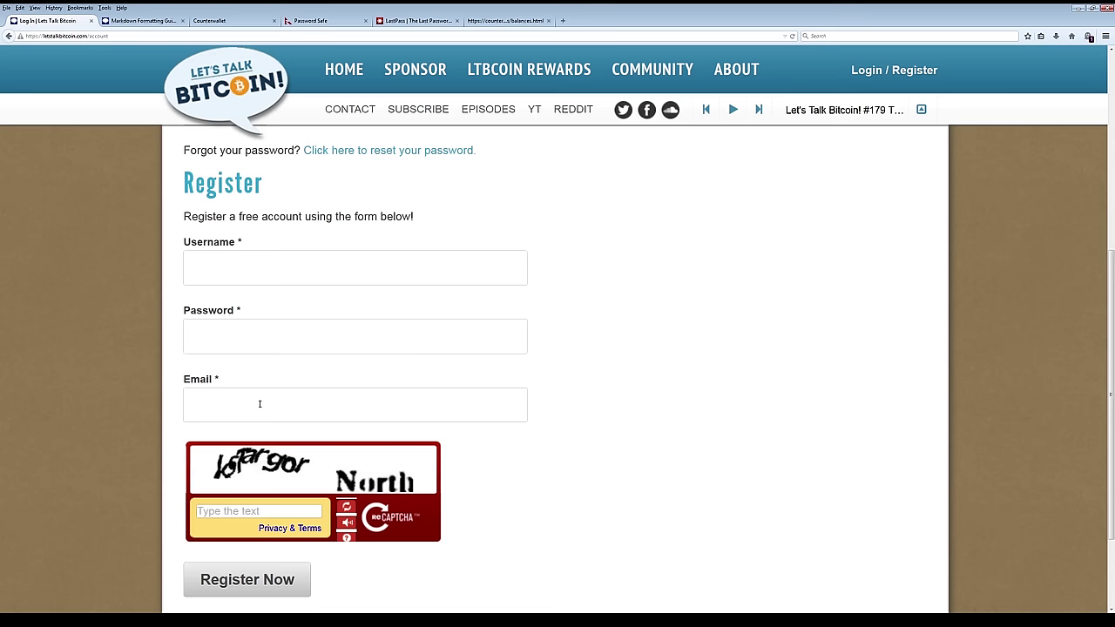
click(346, 507)
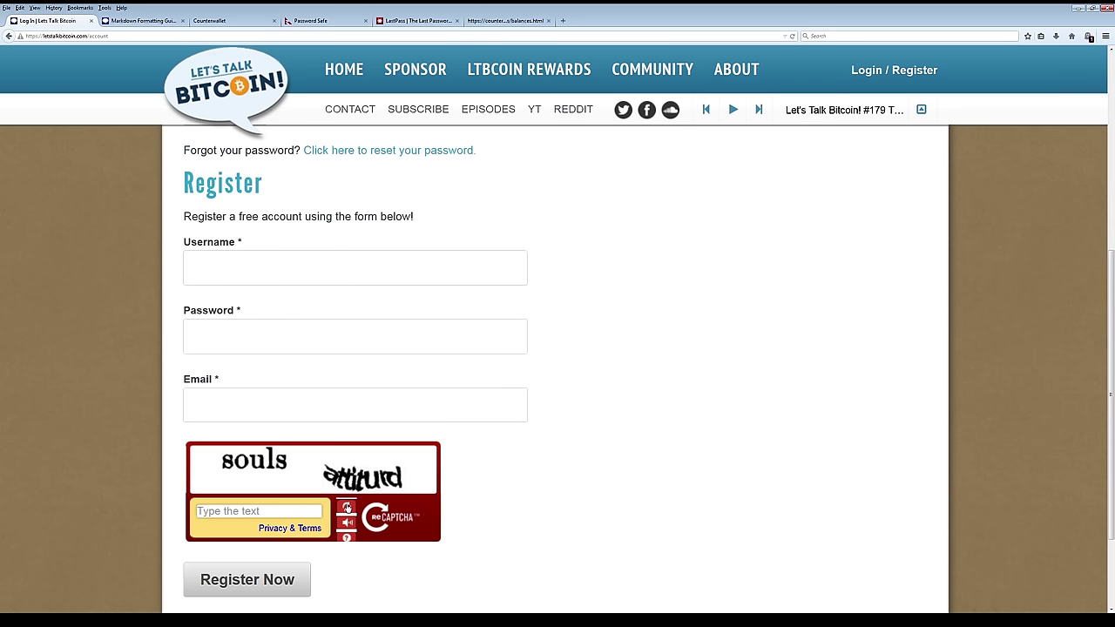
click(347, 507)
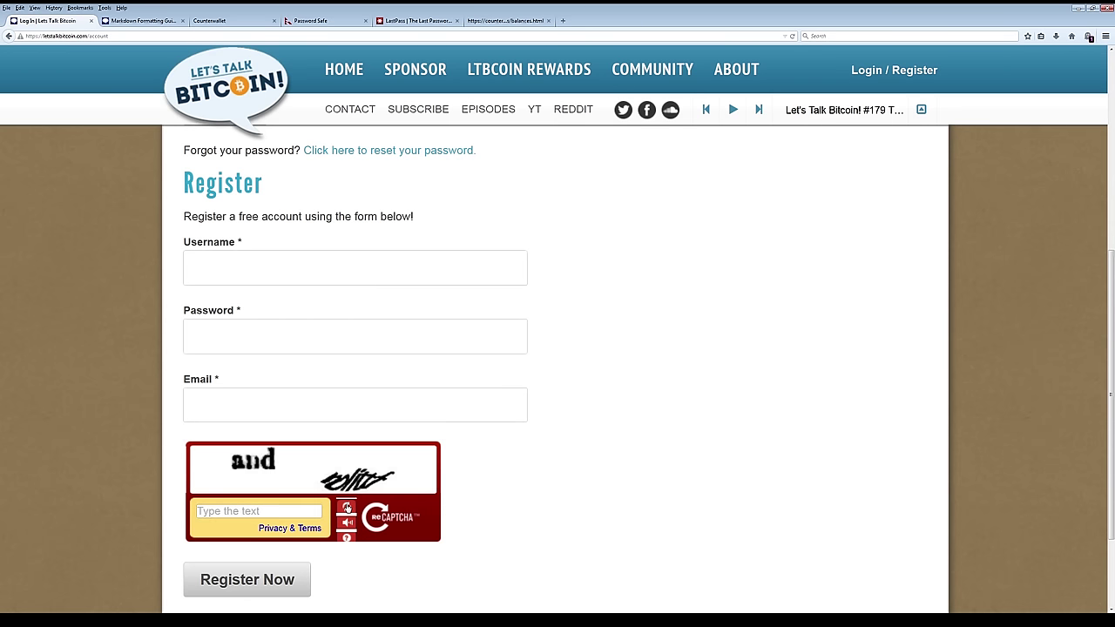
click(347, 507)
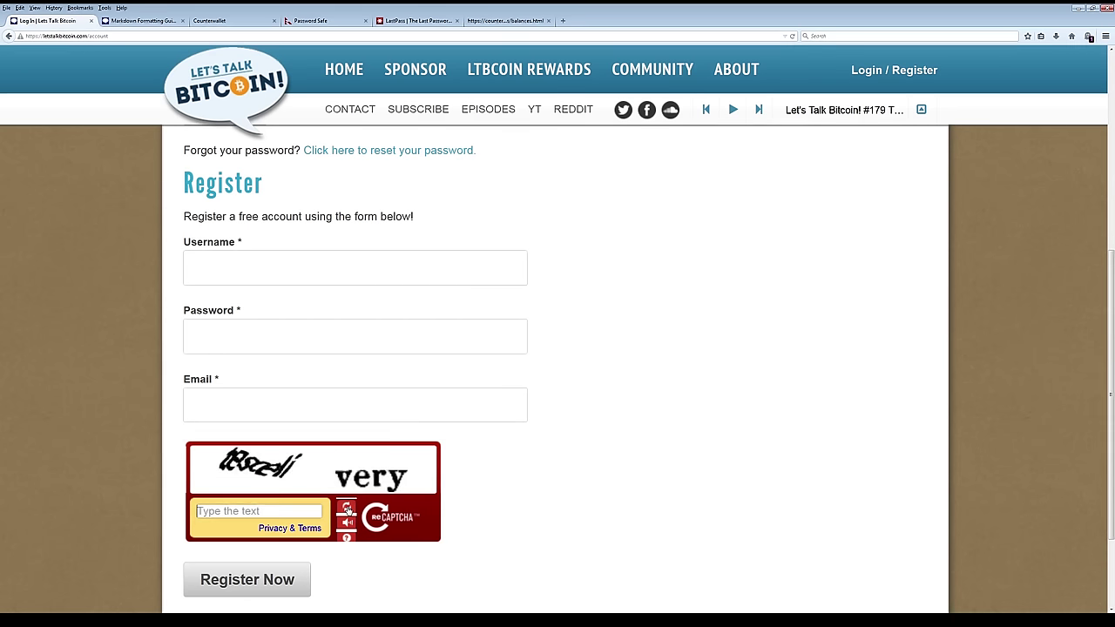
click(346, 507)
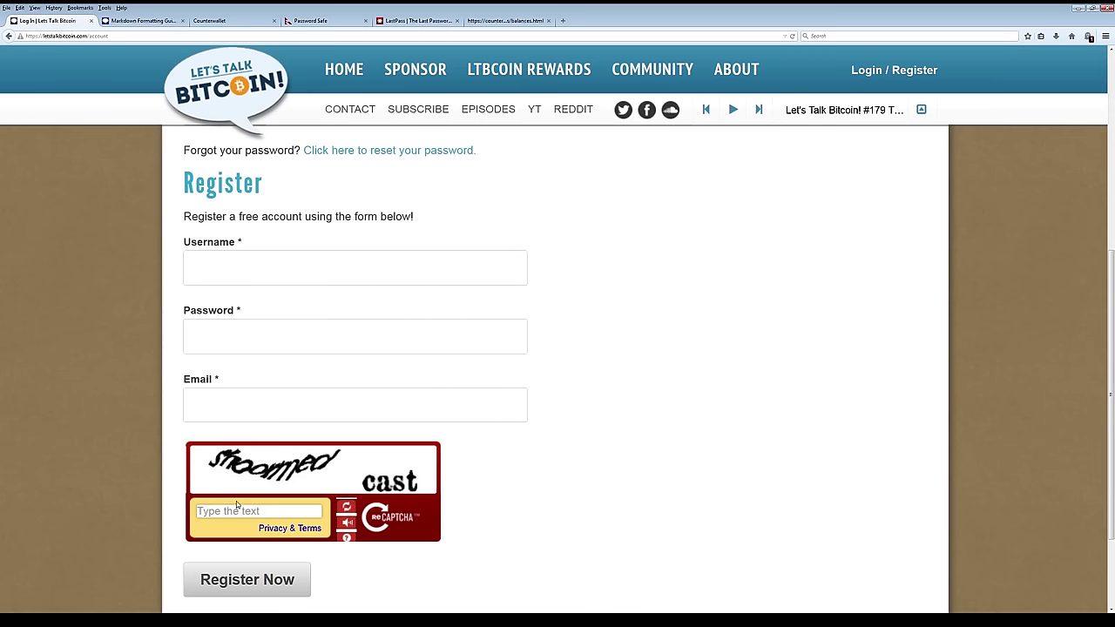
click(243, 580)
Sign in to the test account by entering its username and password.
click(246, 288)
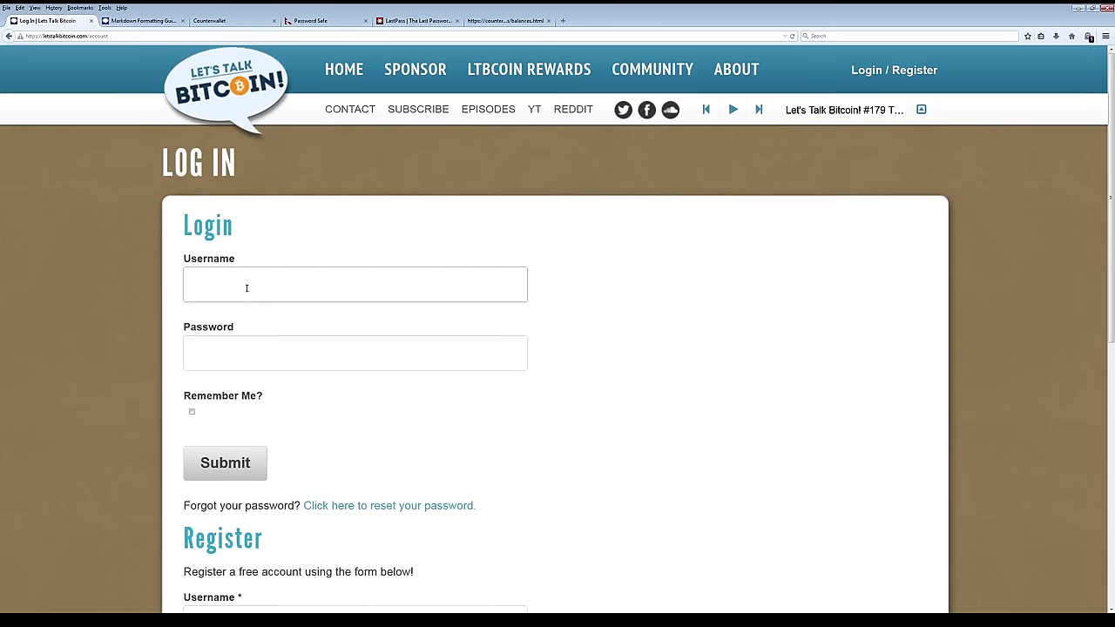
key(Tab)
key(Return)
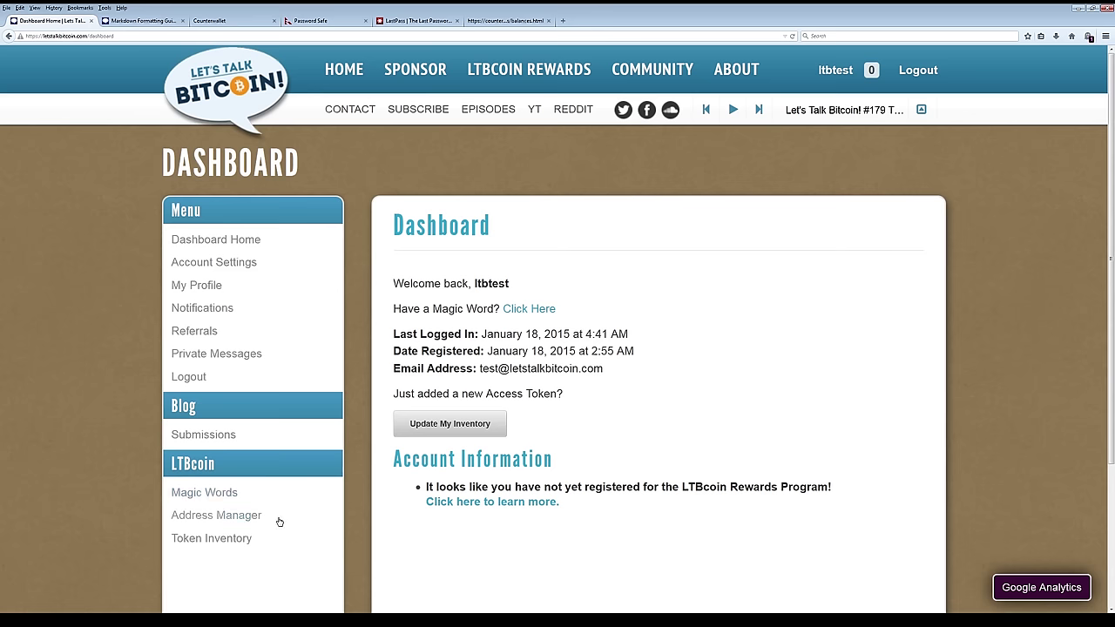
Open Address Manager, look over the Add New Address form, then switch to the Counterwallet tab.
click(251, 517)
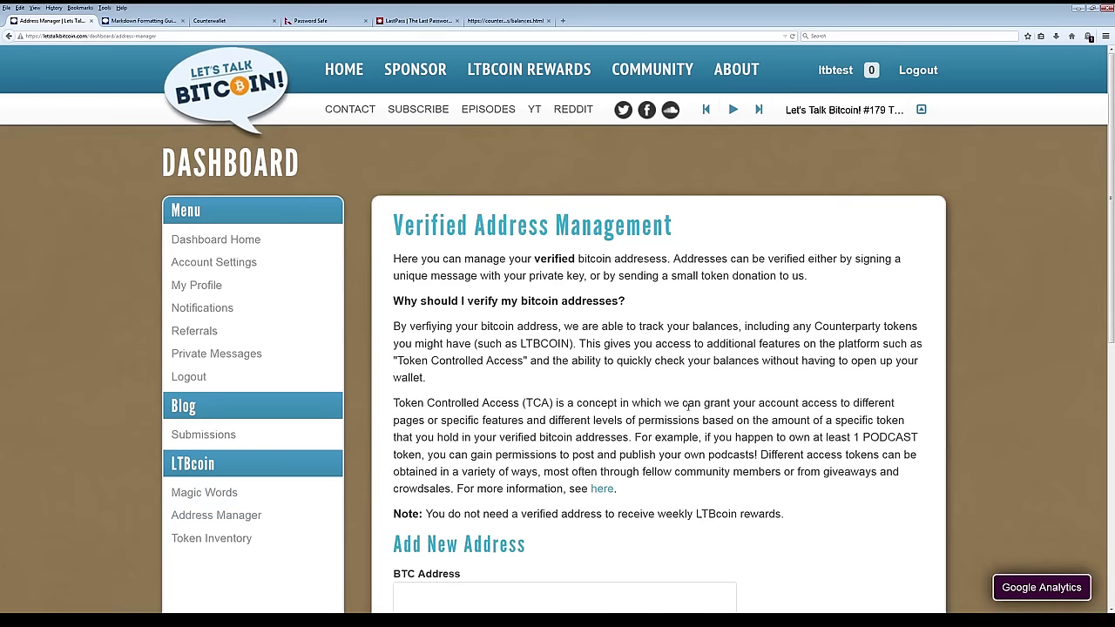
scroll(684, 404, down, 3)
scroll(684, 405, down, 3)
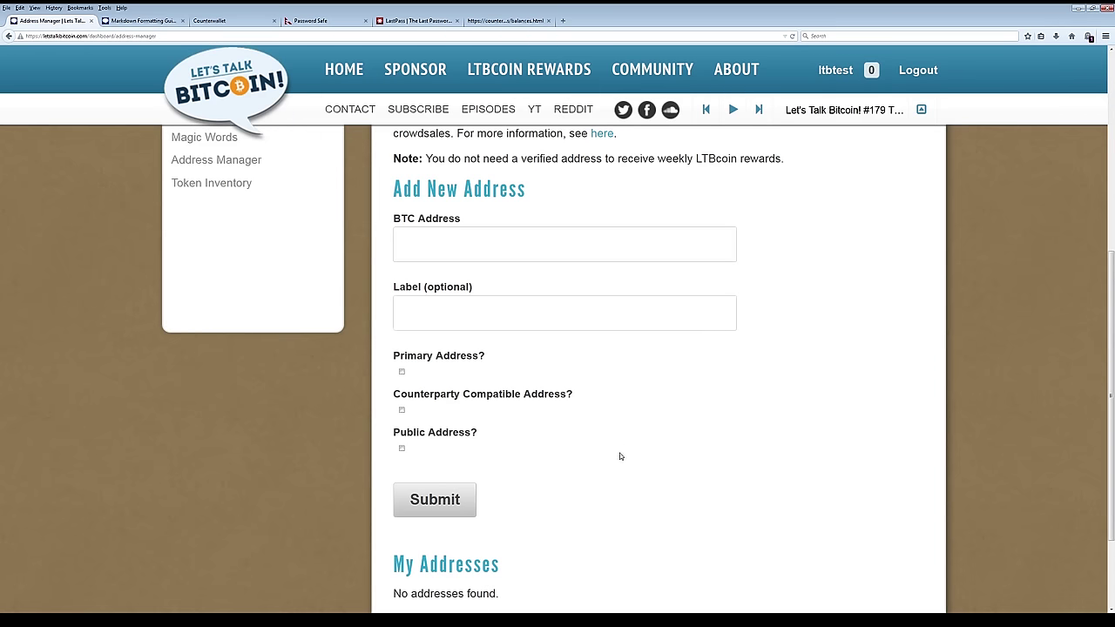
scroll(620, 453, up, 2)
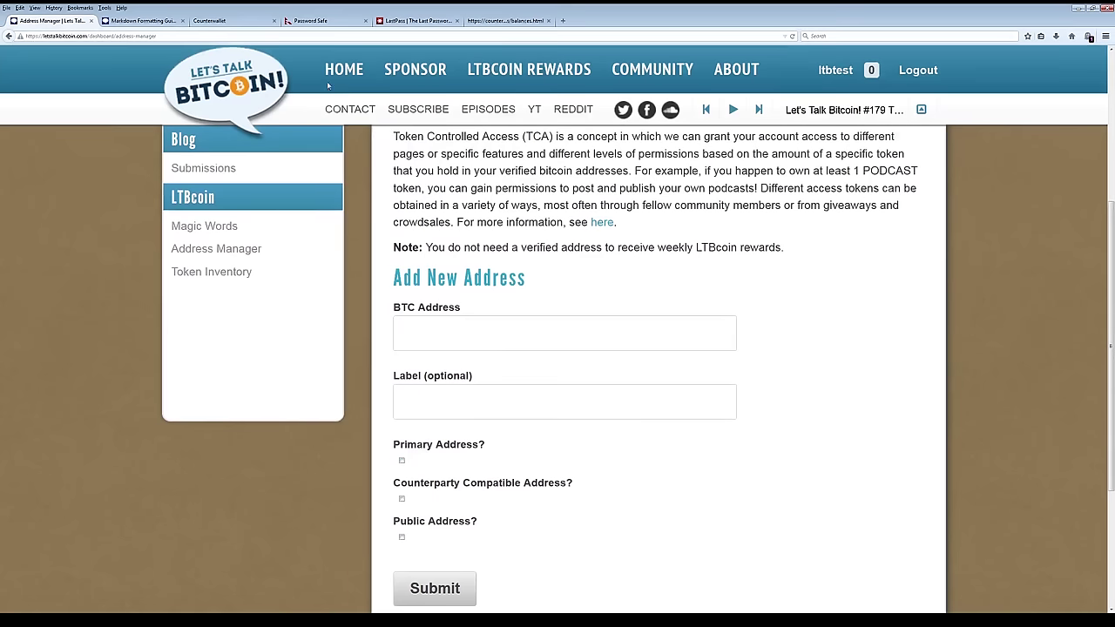
key(ctrl+Tab)
key(ctrl+Tab)
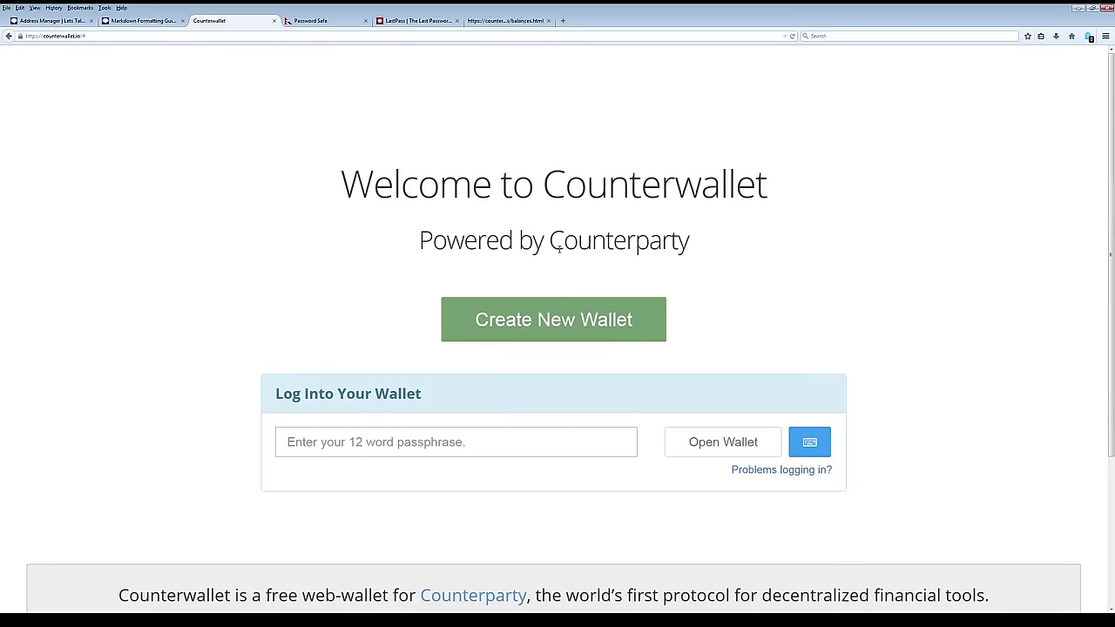
Choose Create New Wallet to generate a fresh 12-word passphrase.
click(558, 323)
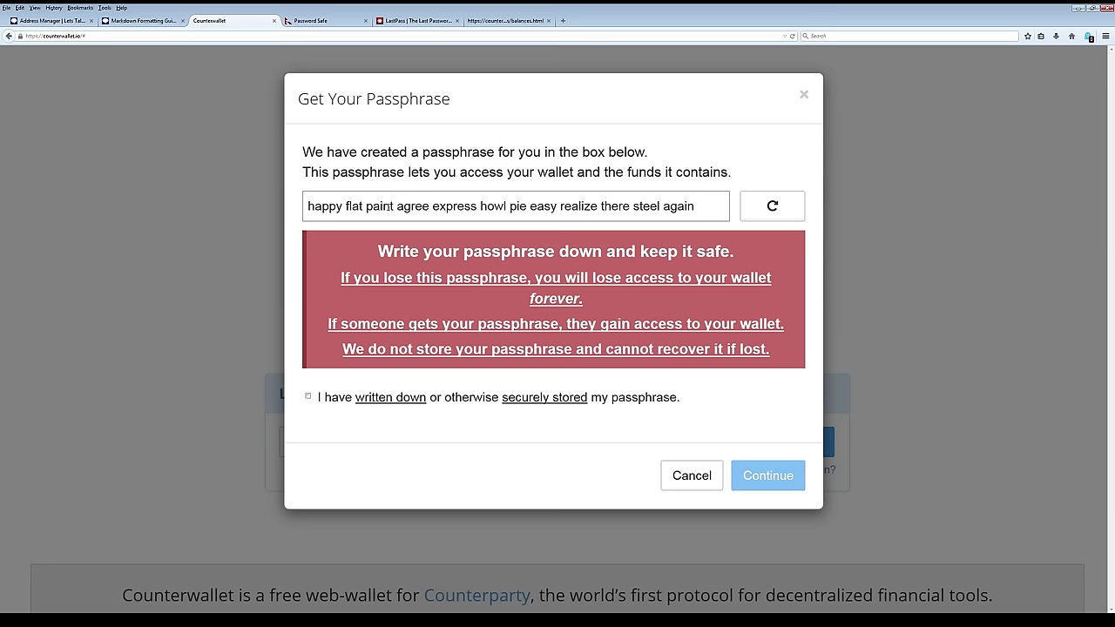
click(306, 21)
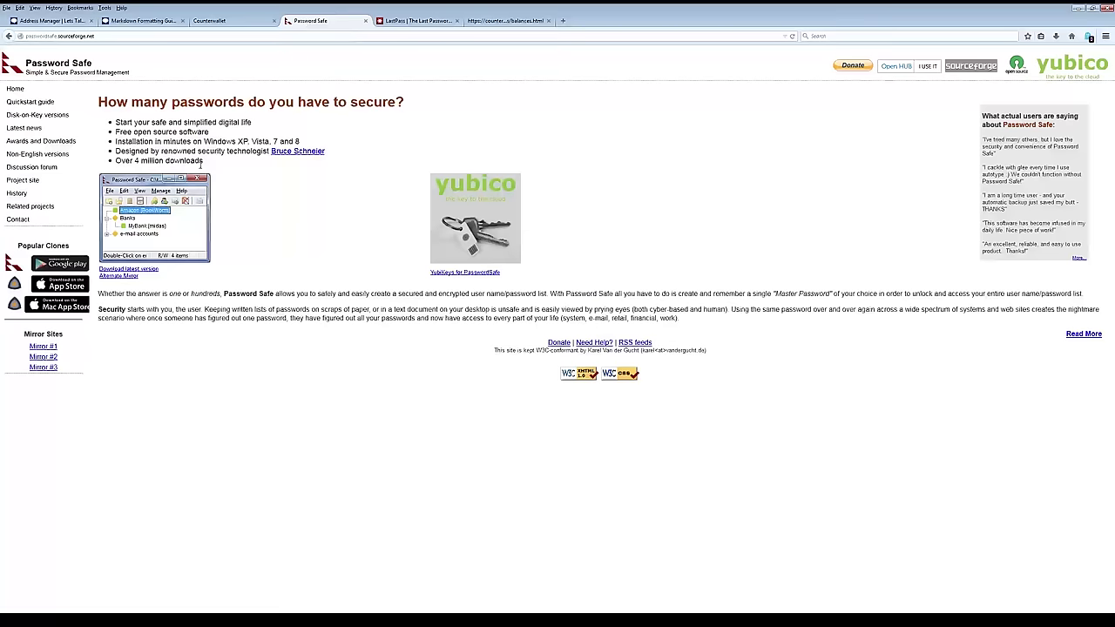
click(410, 21)
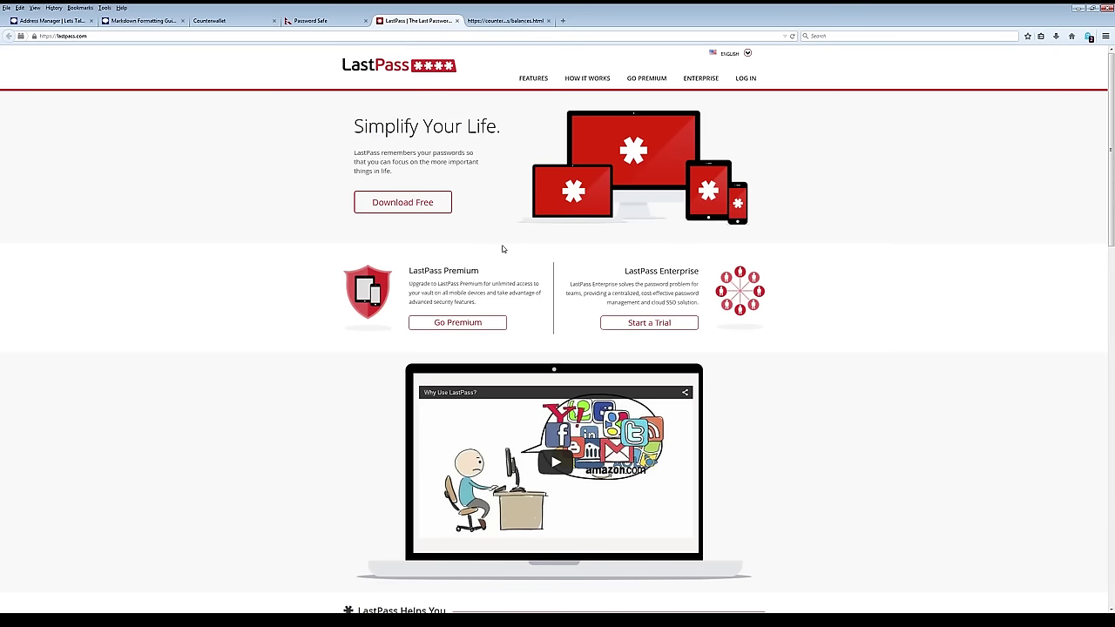
click(306, 20)
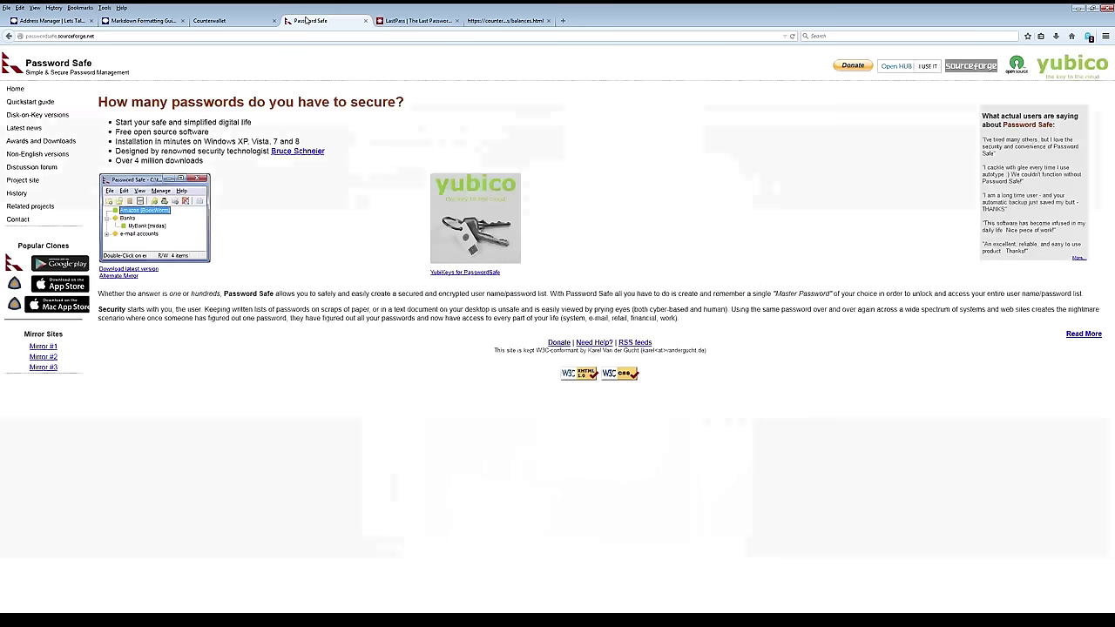
click(239, 19)
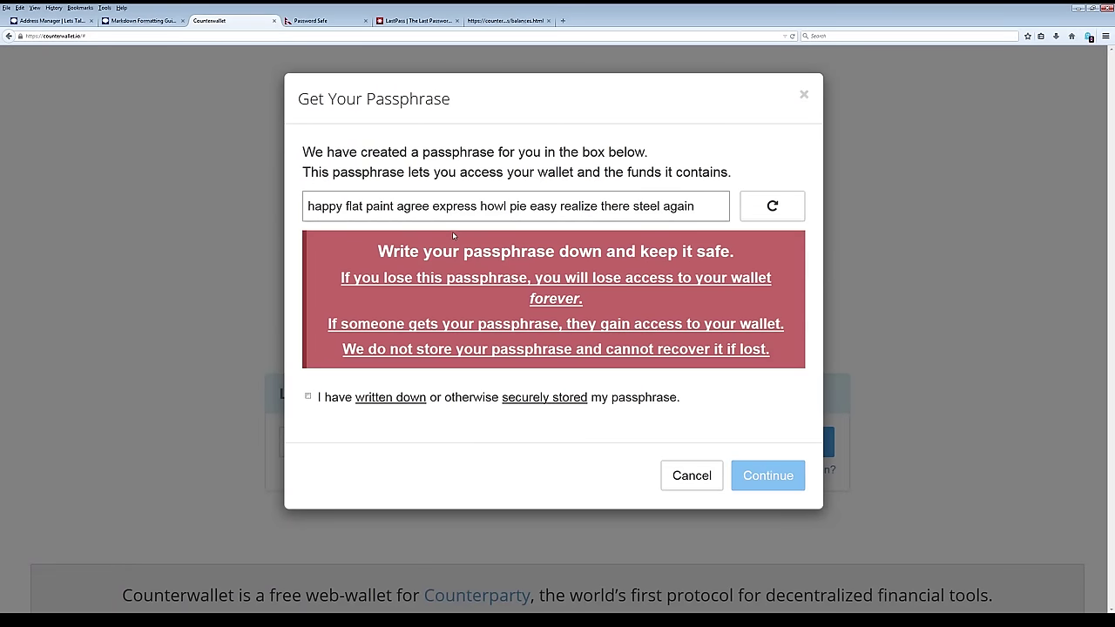
Confirm the passphrase is written down, continue, and skip the Quick Access URL step.
click(308, 397)
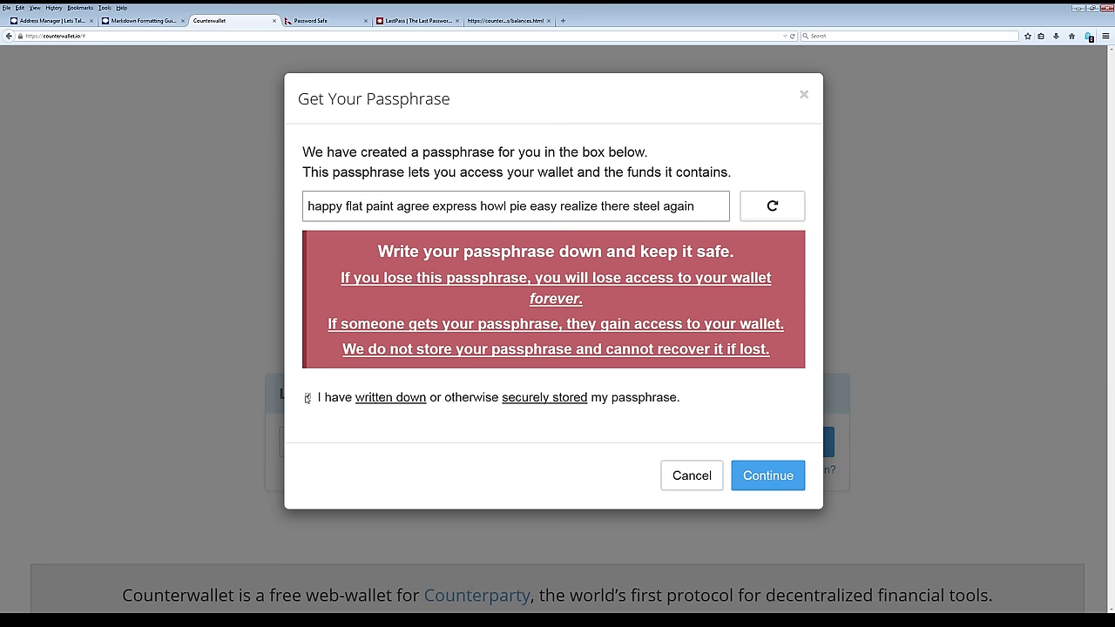
click(769, 484)
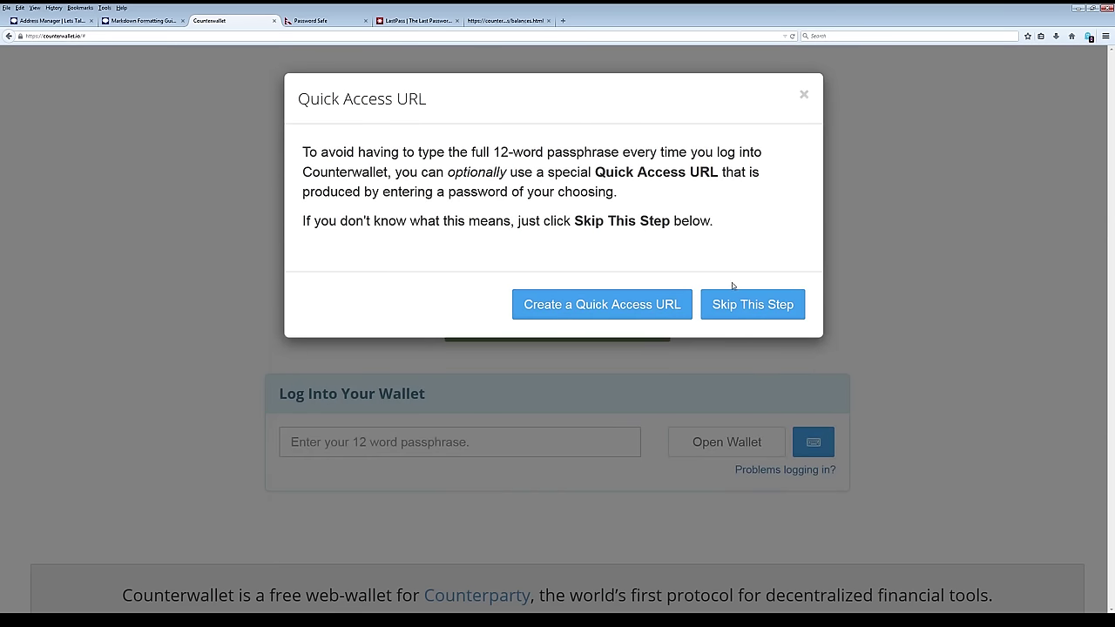
click(747, 305)
Dismiss the wallet-ready notice, then copy the My Address #1 bitcoin address from the balances page.
click(795, 179)
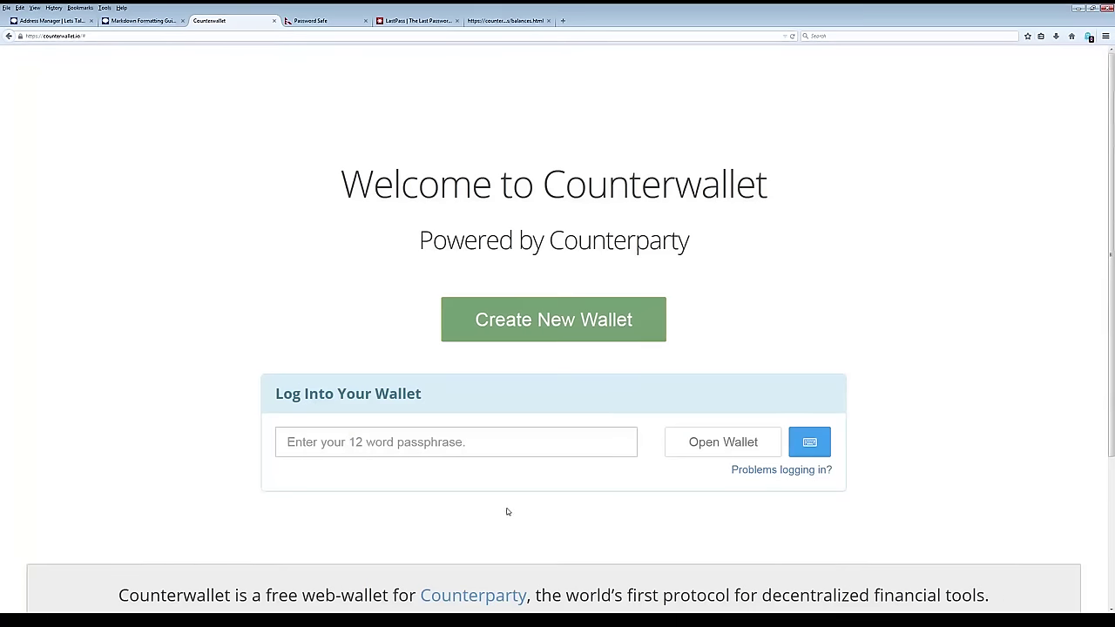
click(343, 453)
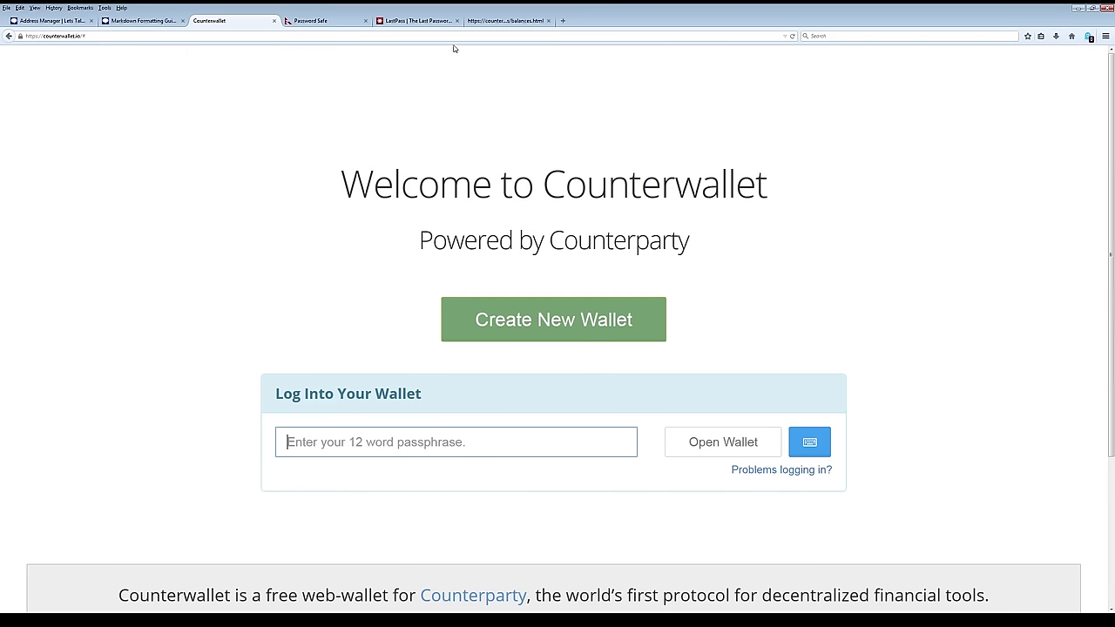
click(487, 21)
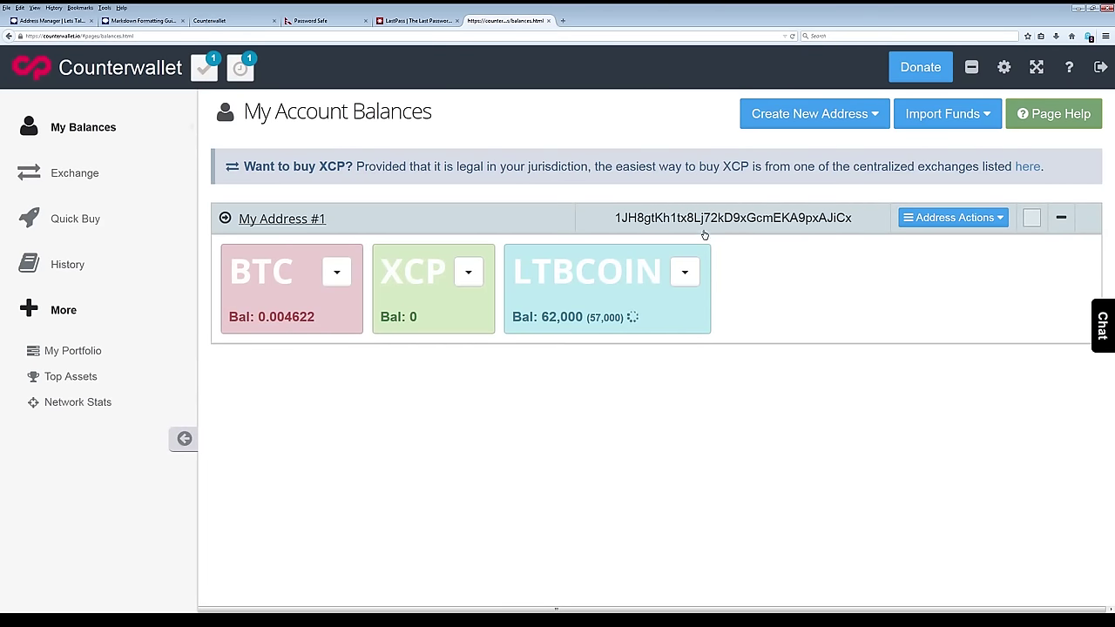
double_click(658, 222)
key(ctrl+c)
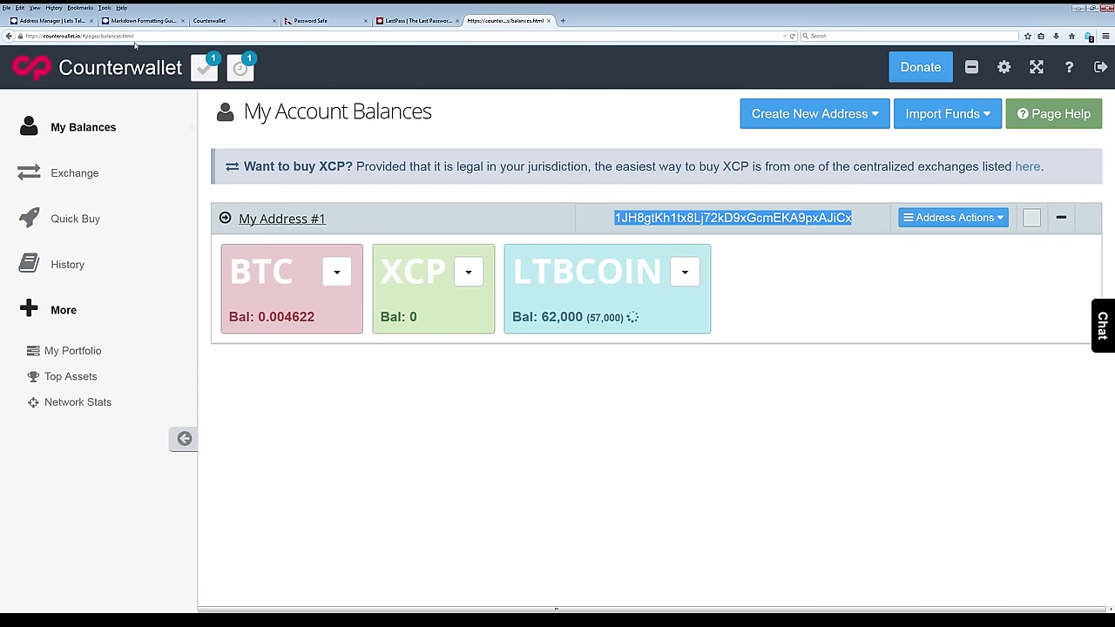
click(68, 24)
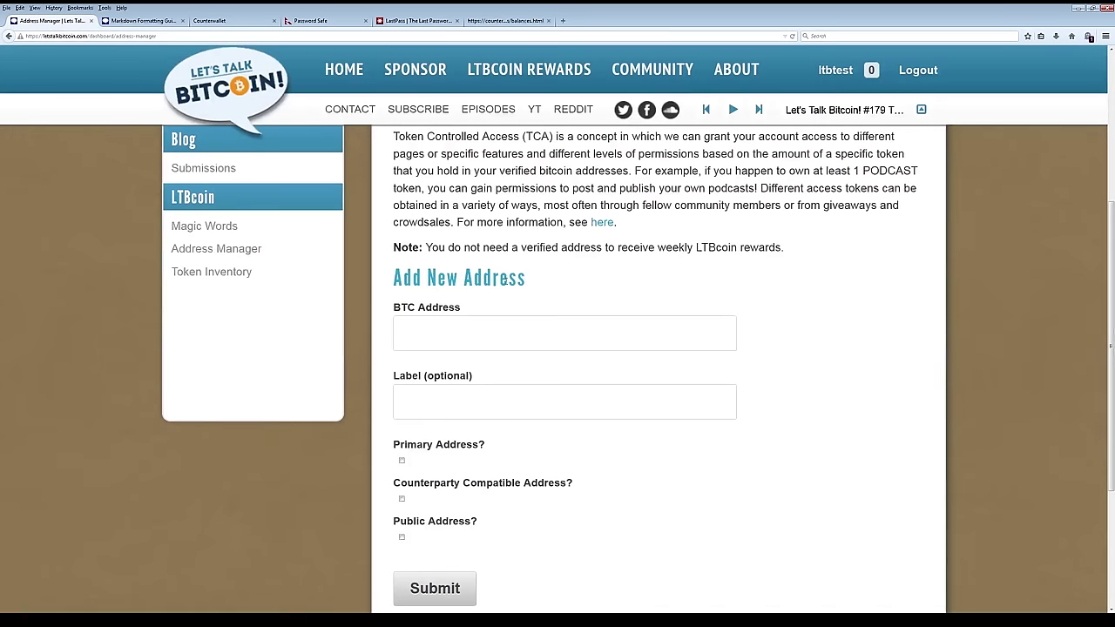
Paste the wallet address, label it 'my counterwallet', and mark it Primary and Counterparty Compatible.
click(454, 332)
key(ctrl+v)
click(479, 404)
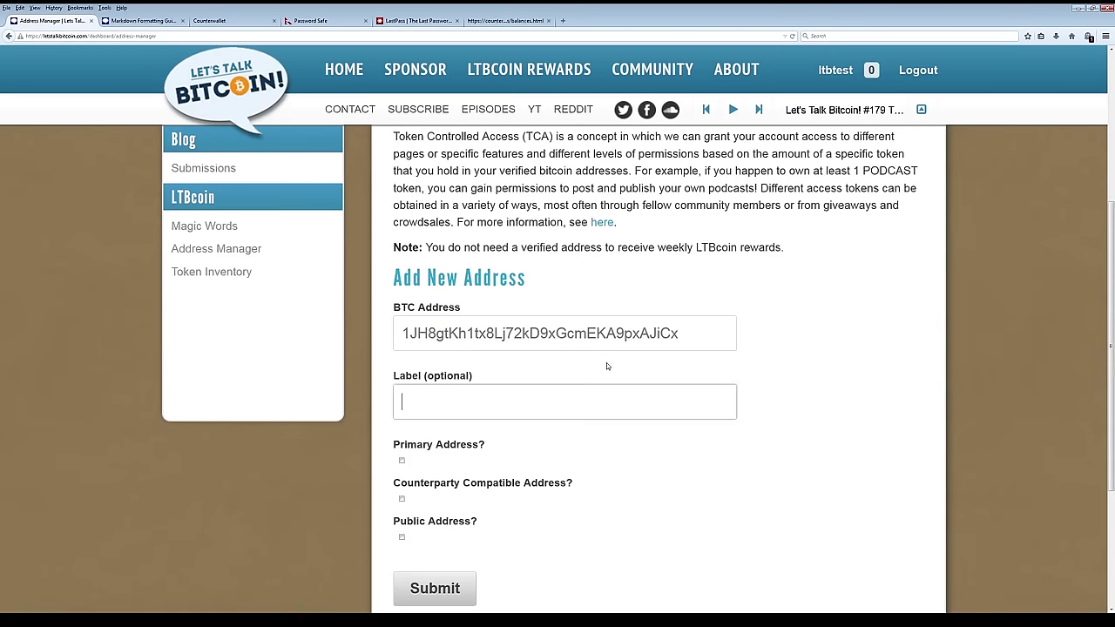
text(my counterwallet)
click(403, 461)
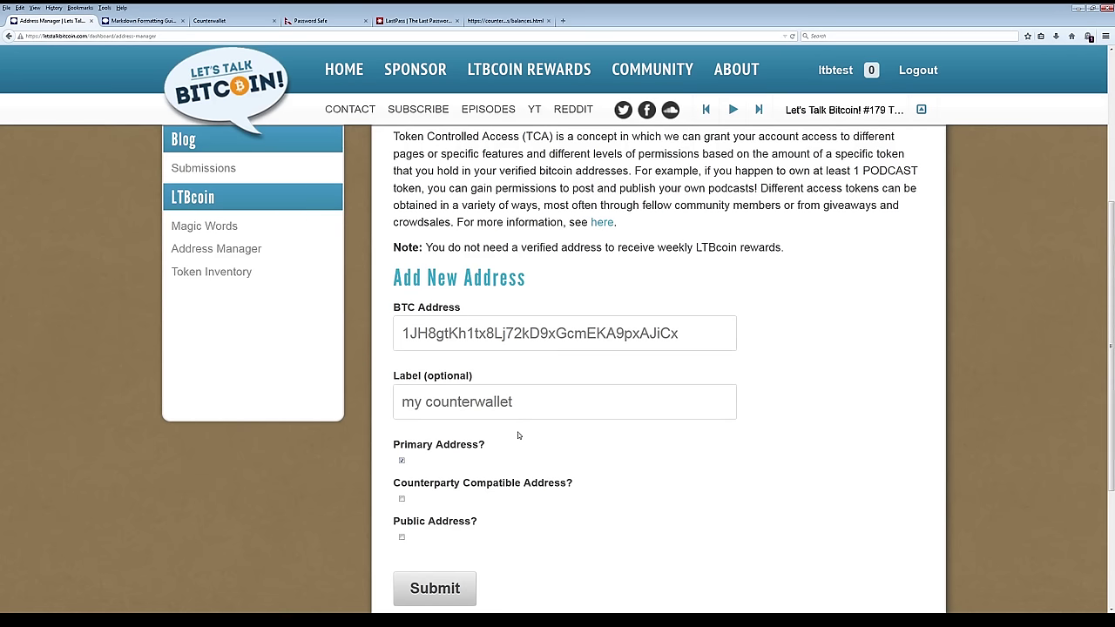
click(402, 499)
scroll(505, 531, down, 2)
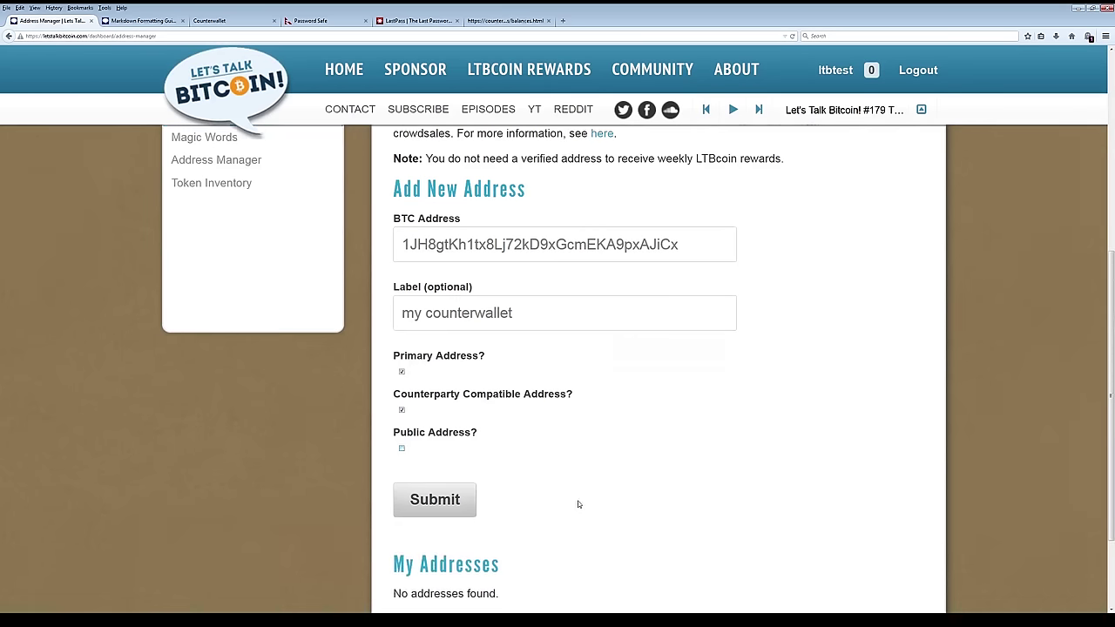
Submit the new address and choose verification by a small donation.
click(460, 512)
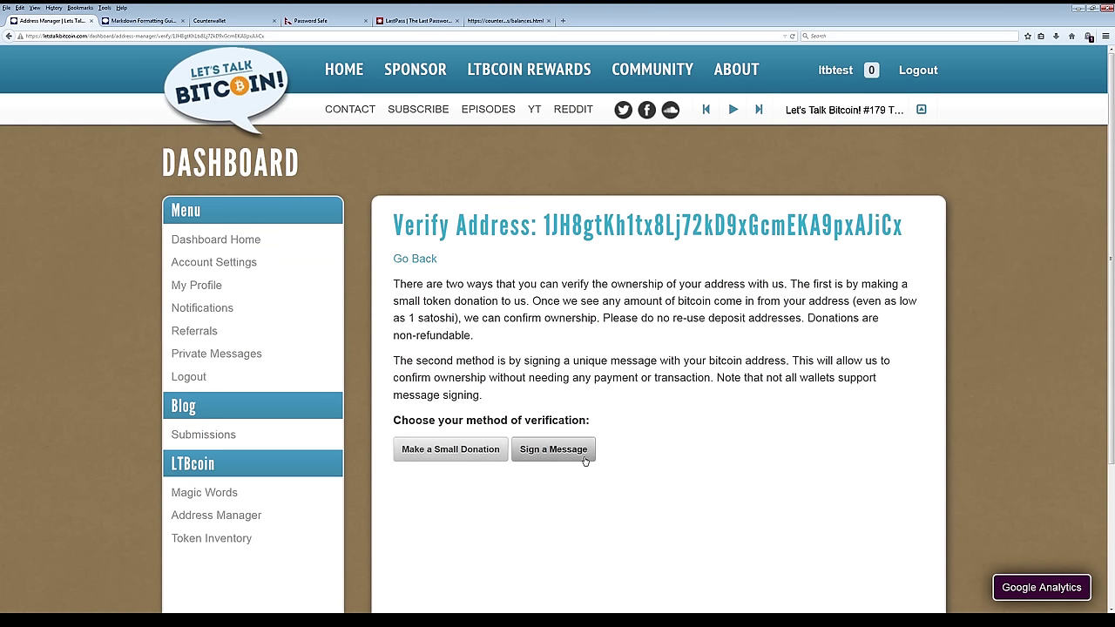
click(451, 455)
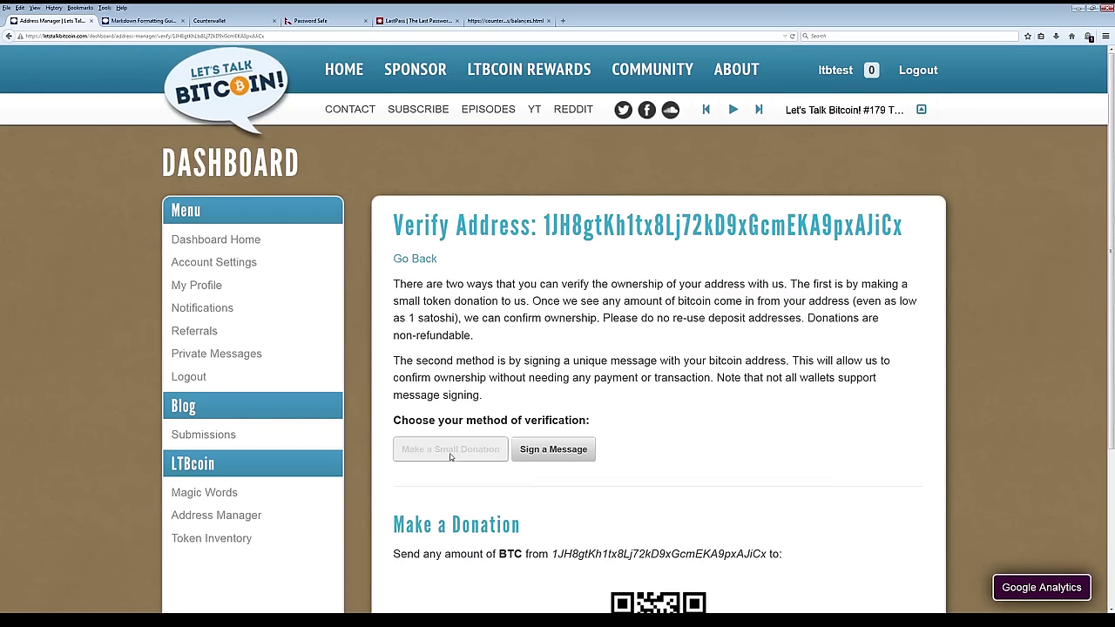
scroll(610, 436, down, 2)
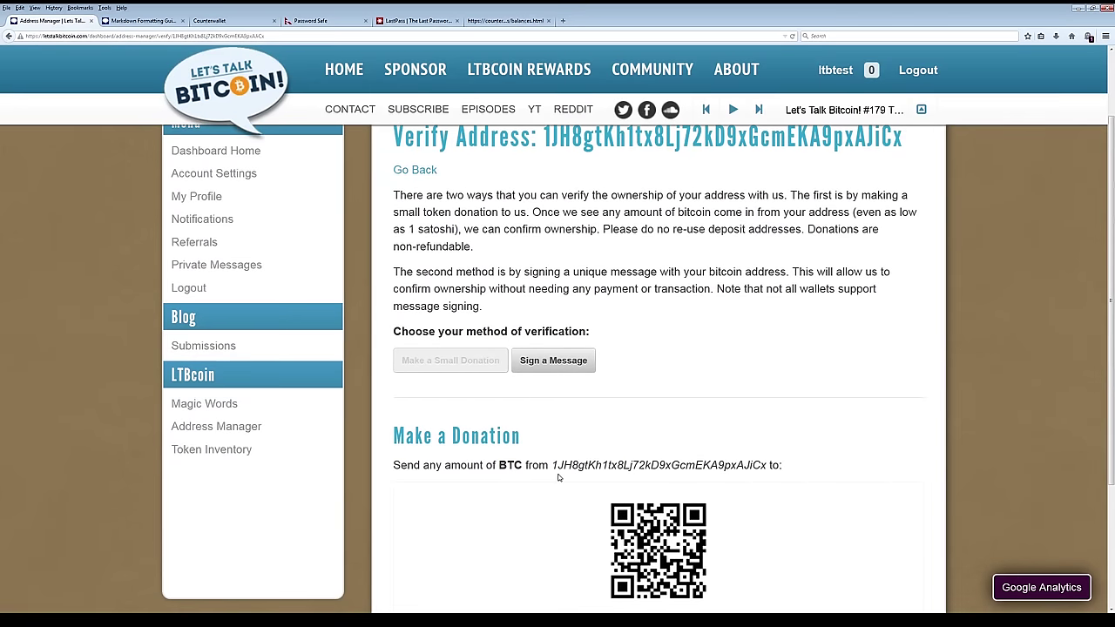
Select and copy the donation payment address shown under the QR code.
drag(552, 466, 671, 466)
click(655, 467)
scroll(417, 390, down, 2)
scroll(417, 390, up, 1)
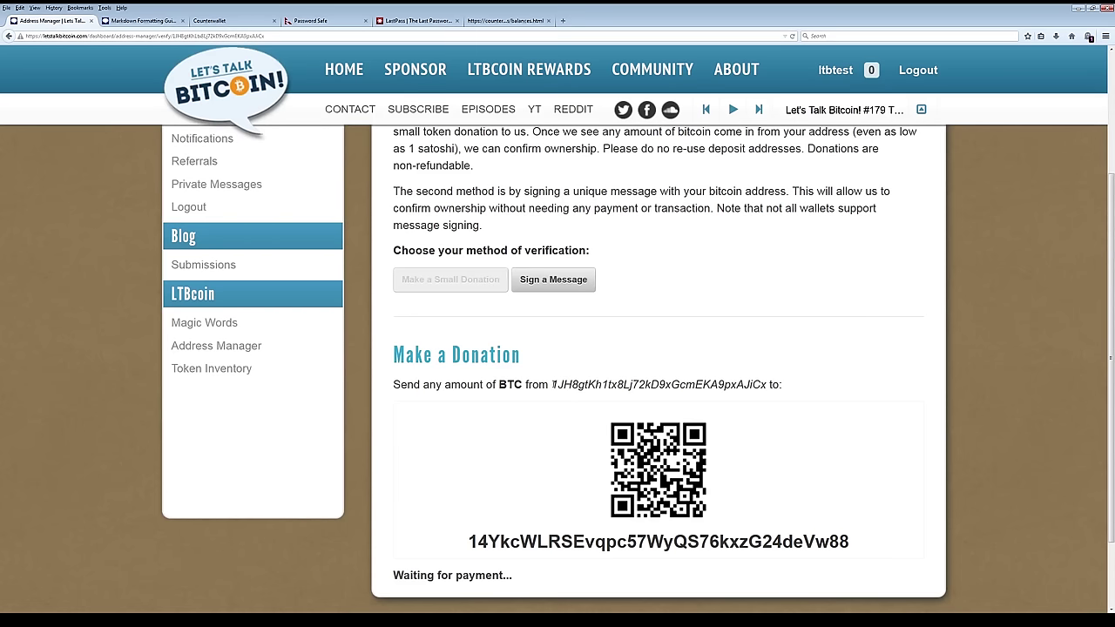
drag(552, 384, 752, 385)
click(471, 542)
drag(469, 542, 860, 542)
right_click(851, 542)
click(863, 552)
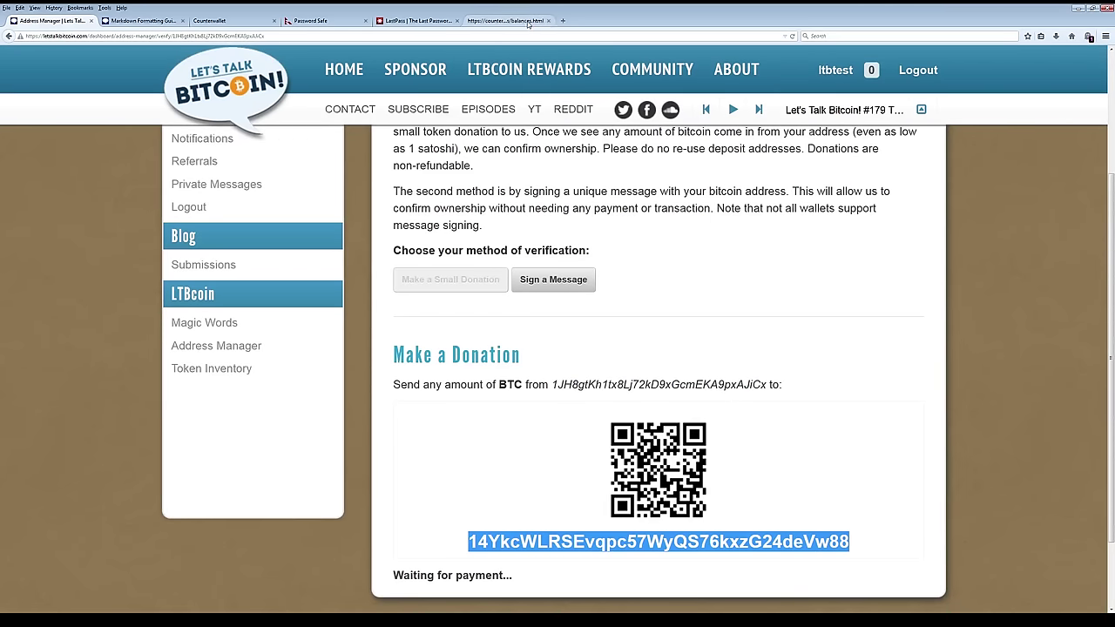
Start a 0.00001 BTC send to the donation address in Counterwallet, then cancel it.
click(505, 20)
click(337, 272)
click(349, 302)
key(ctrl+v)
click(478, 297)
text(.00001)
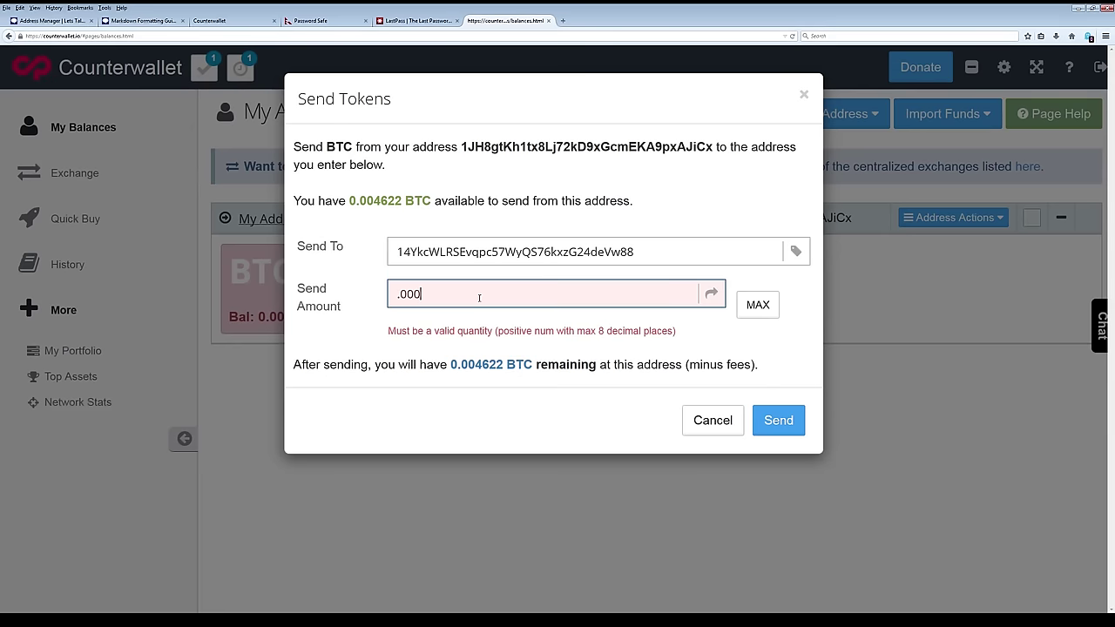
click(712, 401)
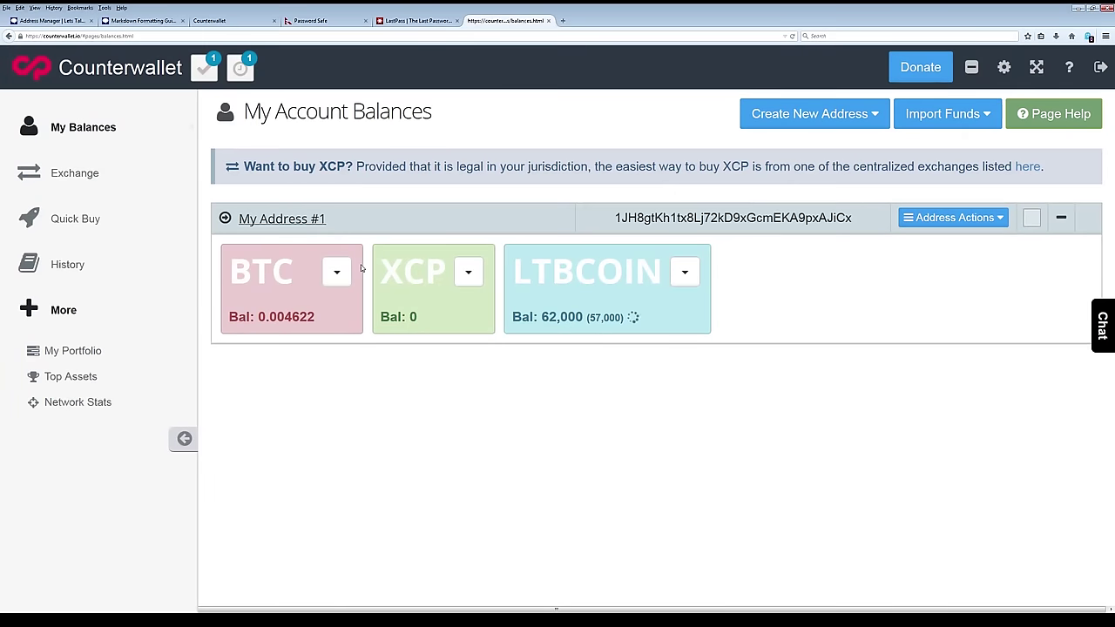
click(48, 20)
scroll(457, 412, down, 2)
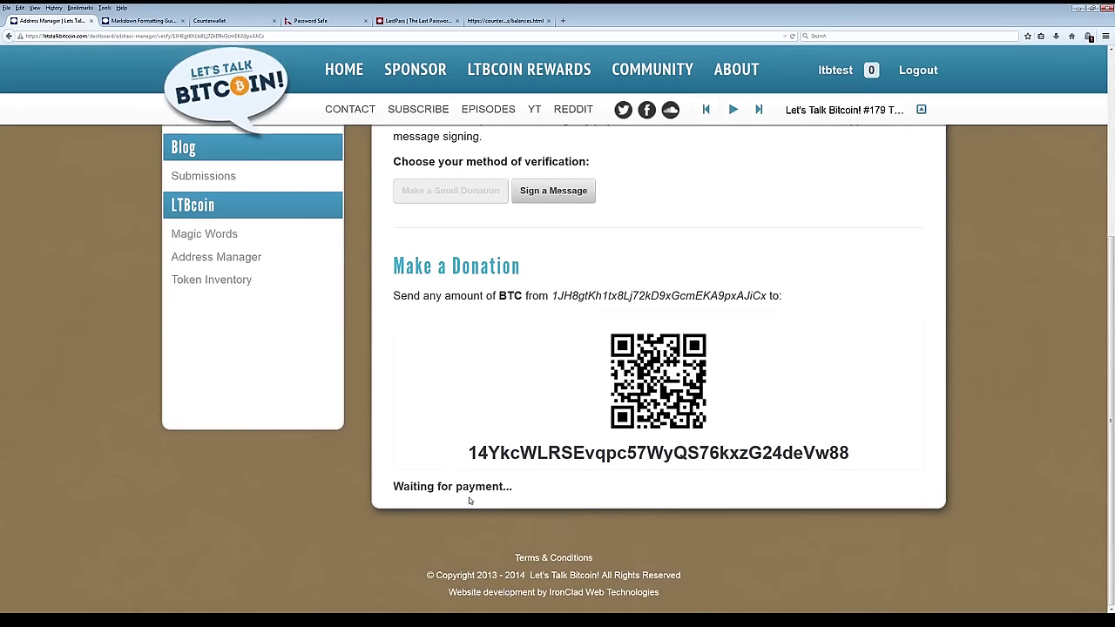
scroll(486, 559, up, 2)
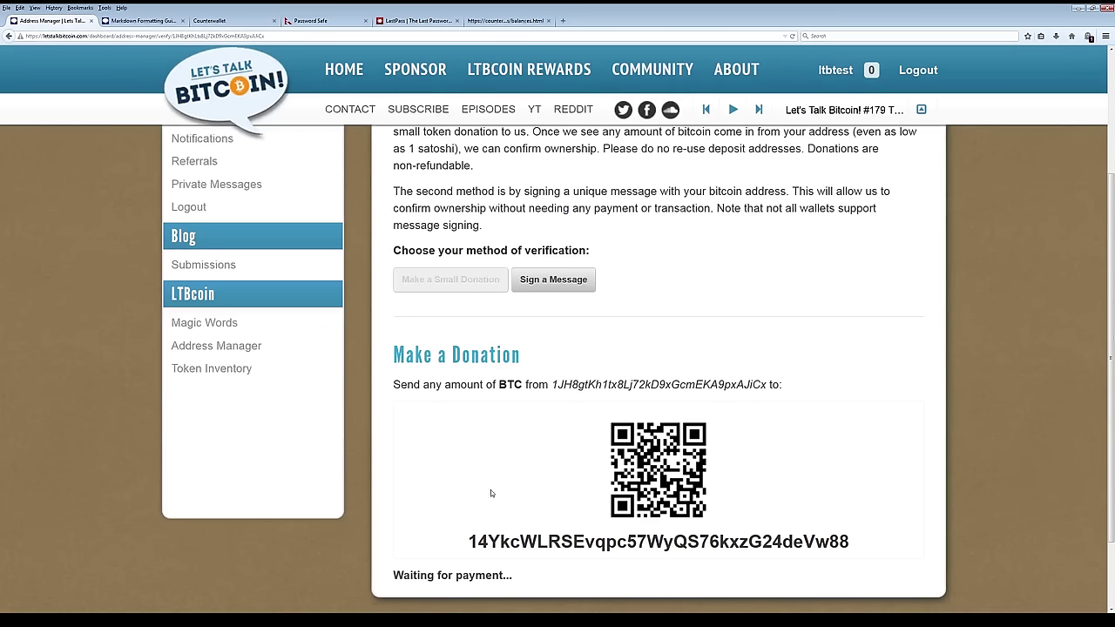
click(501, 20)
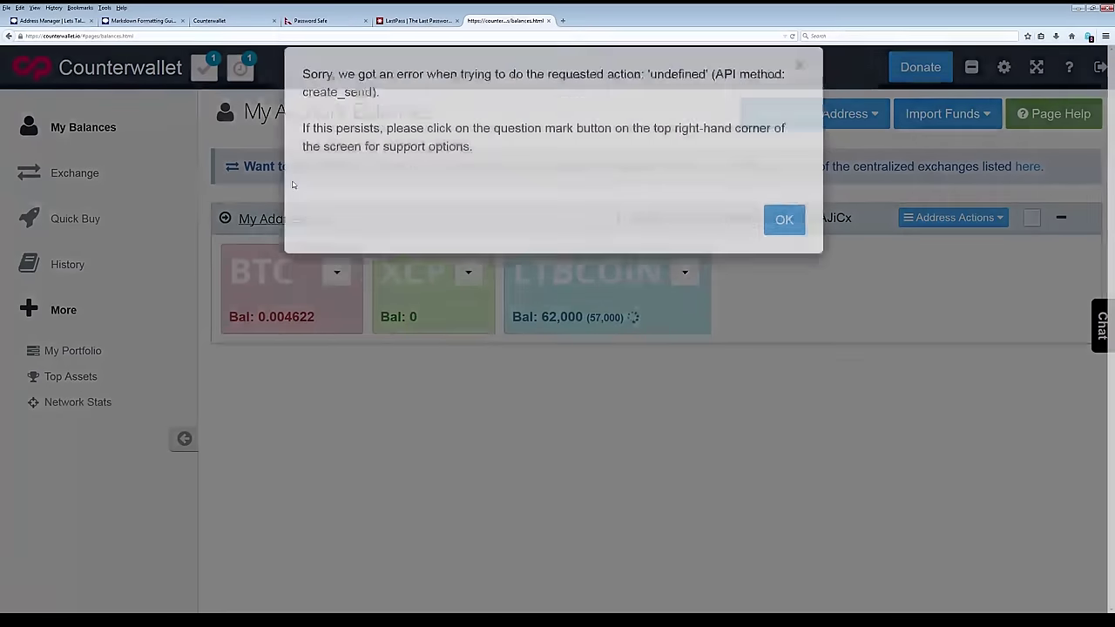
click(788, 247)
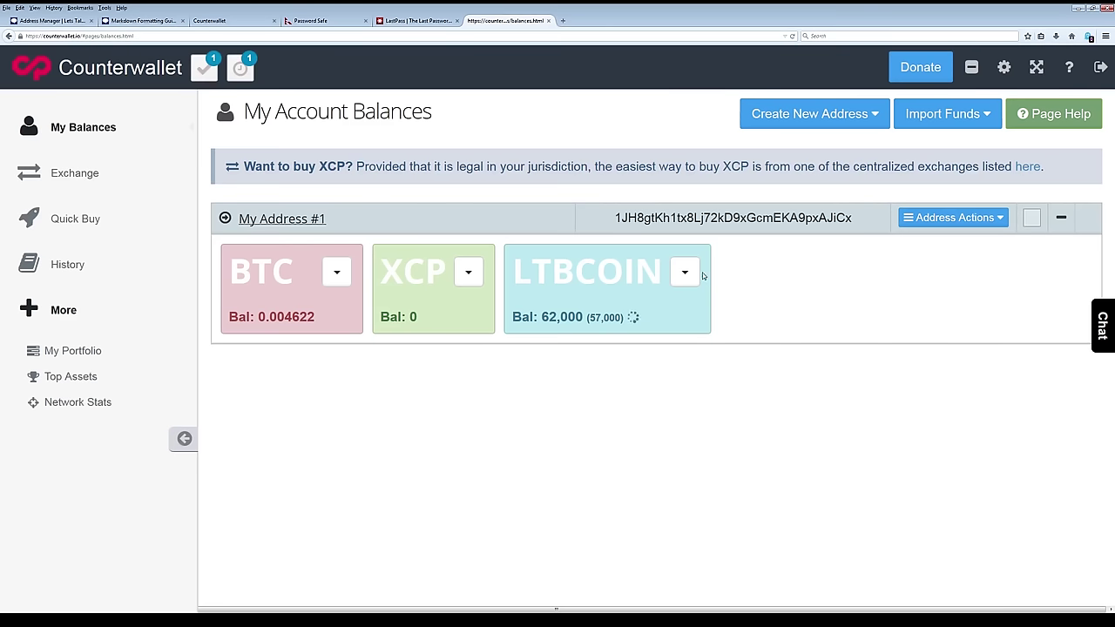
Send 0.0001 BTC to the pasted donation address and acknowledge the funds-sent notice.
click(337, 272)
click(349, 304)
key(ctrl+v)
click(502, 294)
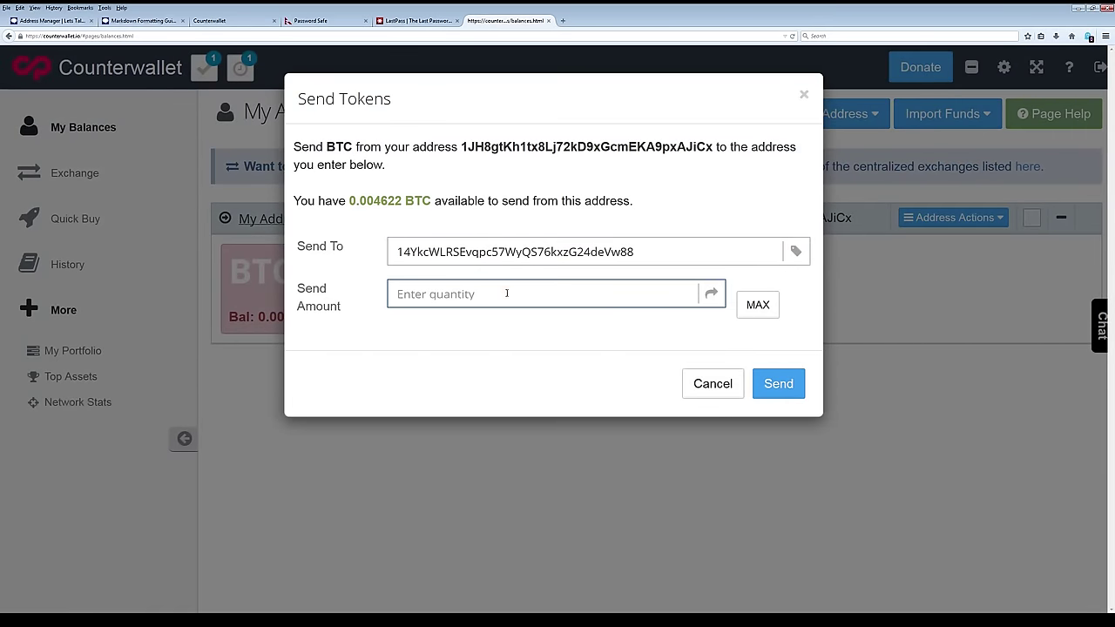
text(.000)
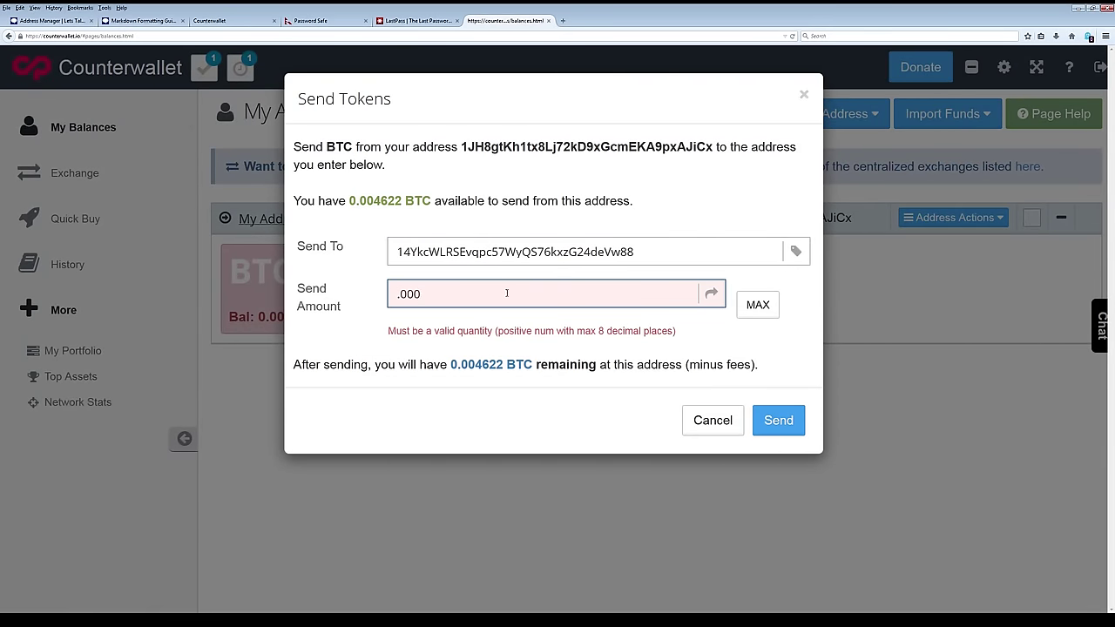
key(BackSpace)
text(01)
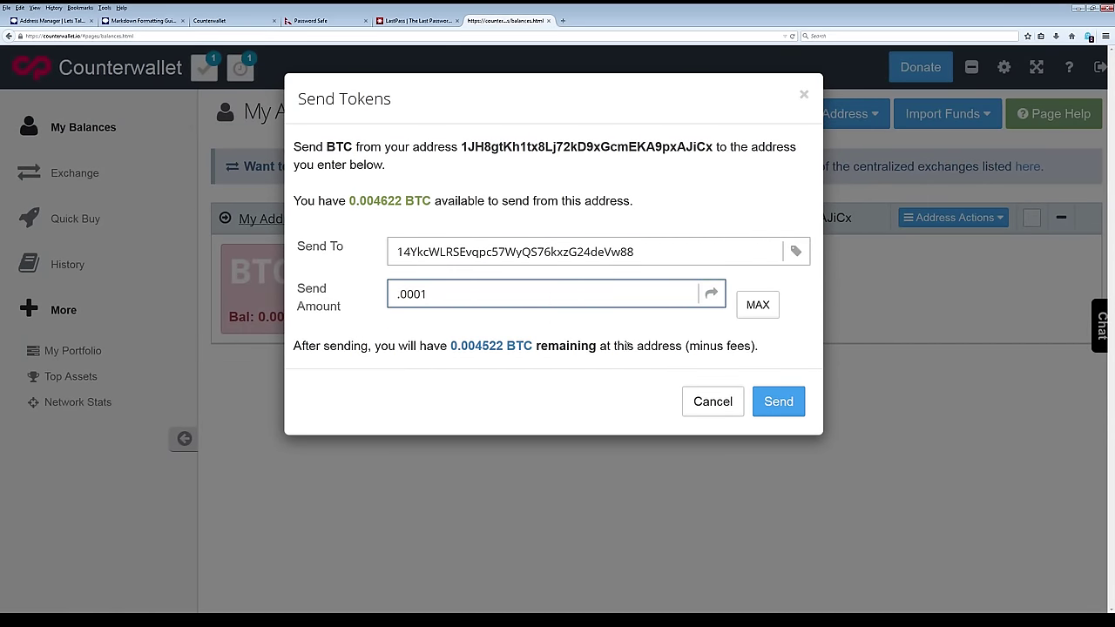
click(789, 401)
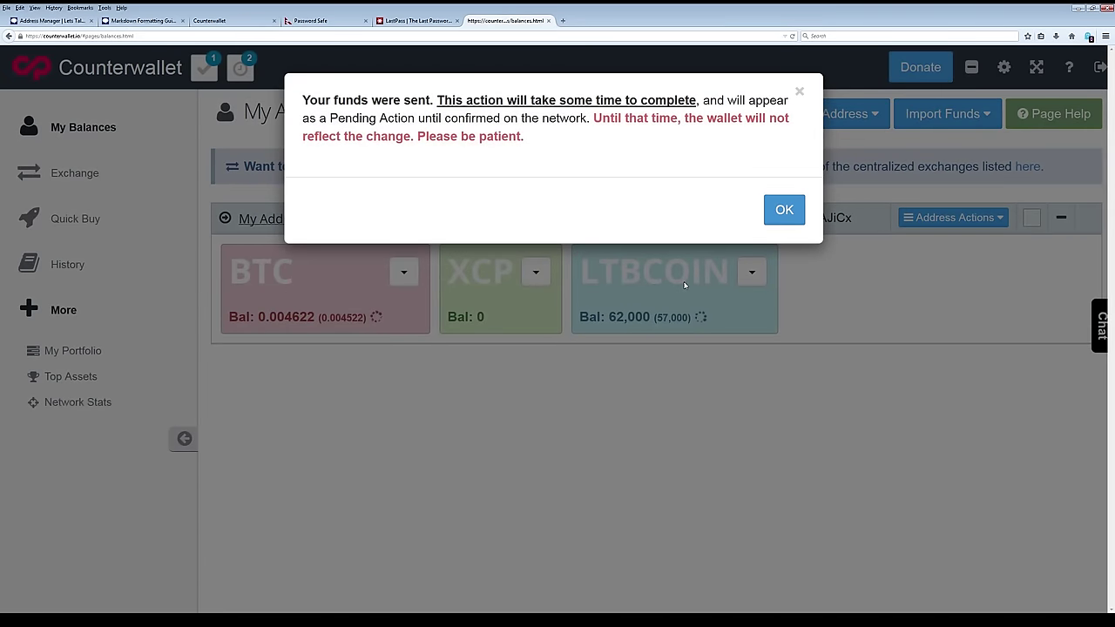
click(785, 212)
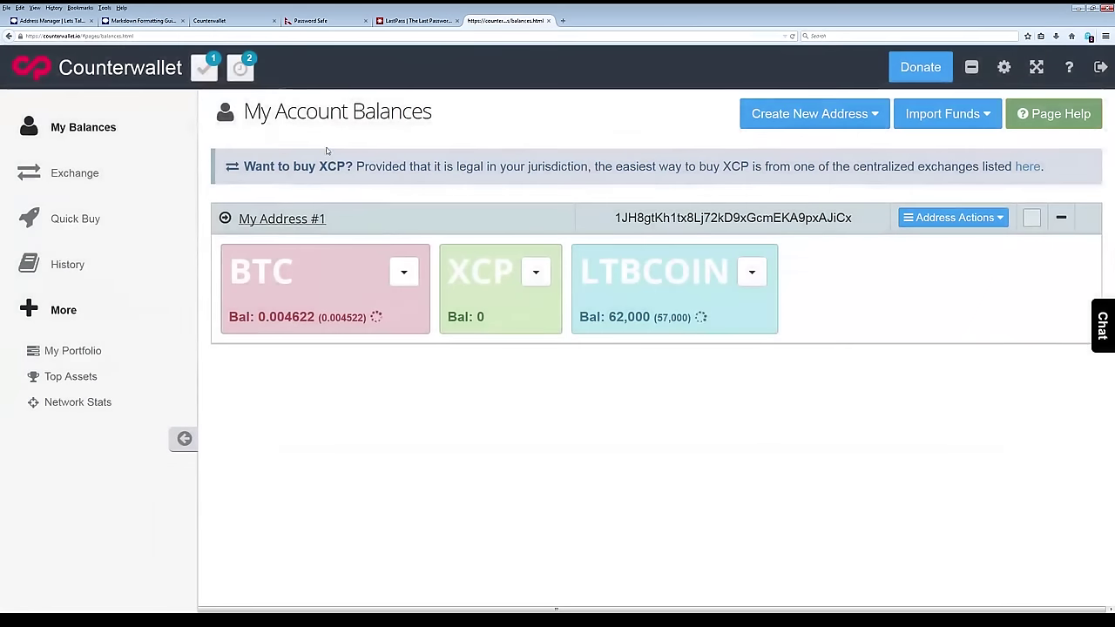
Confirm the address shows Verified! and go back to Dashboard Home.
click(53, 20)
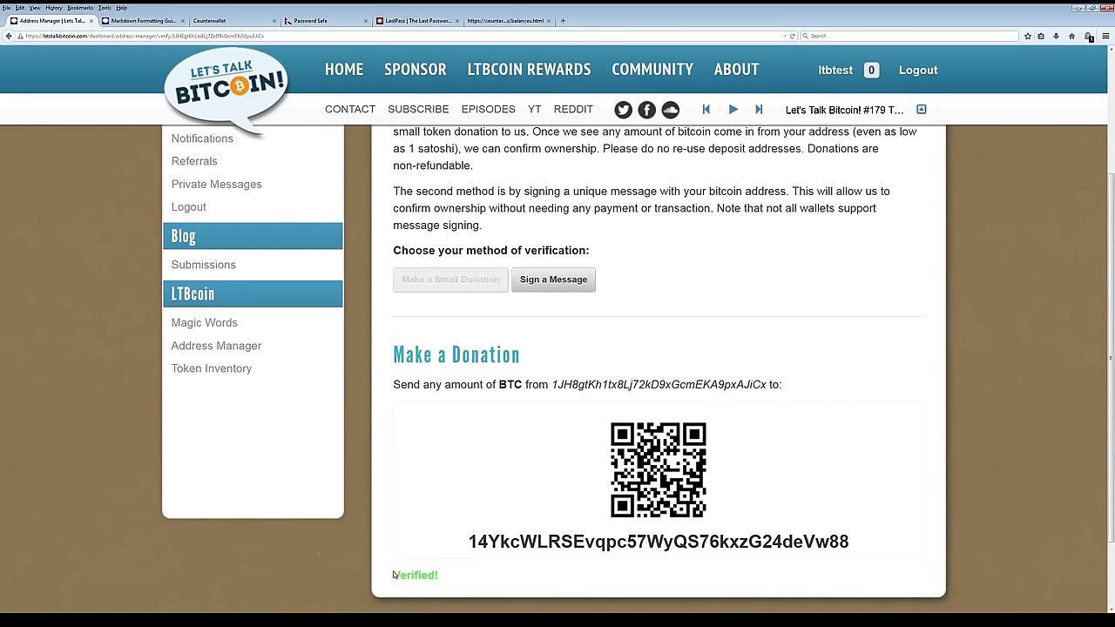
scroll(442, 570, up, 4)
click(244, 243)
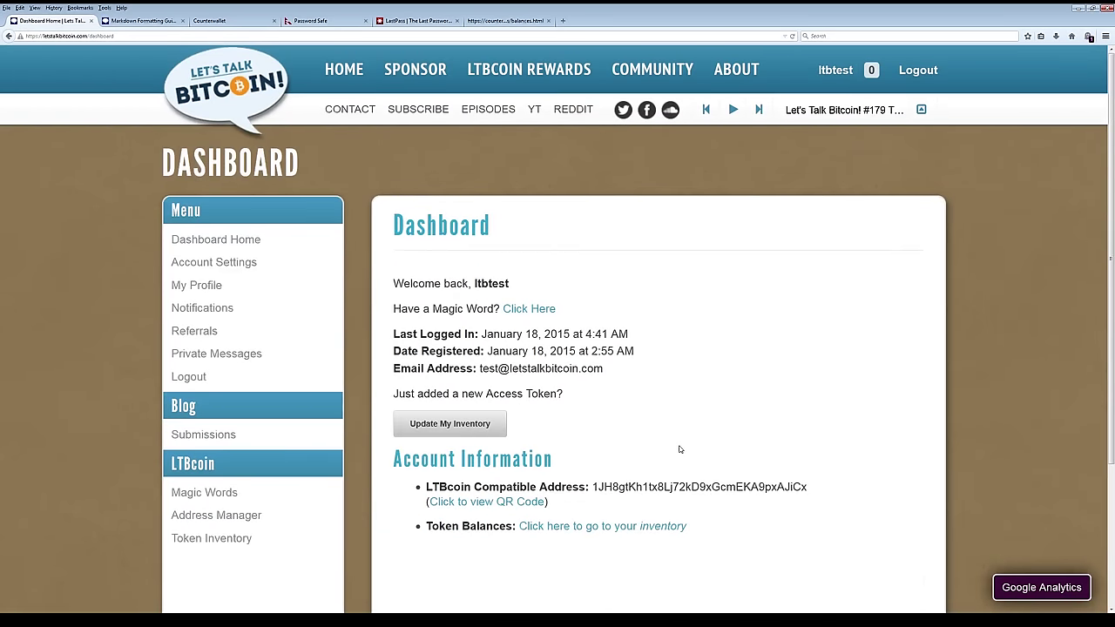
View the QR code for the verified LTBcoin address, then close it.
scroll(521, 437, down, 2)
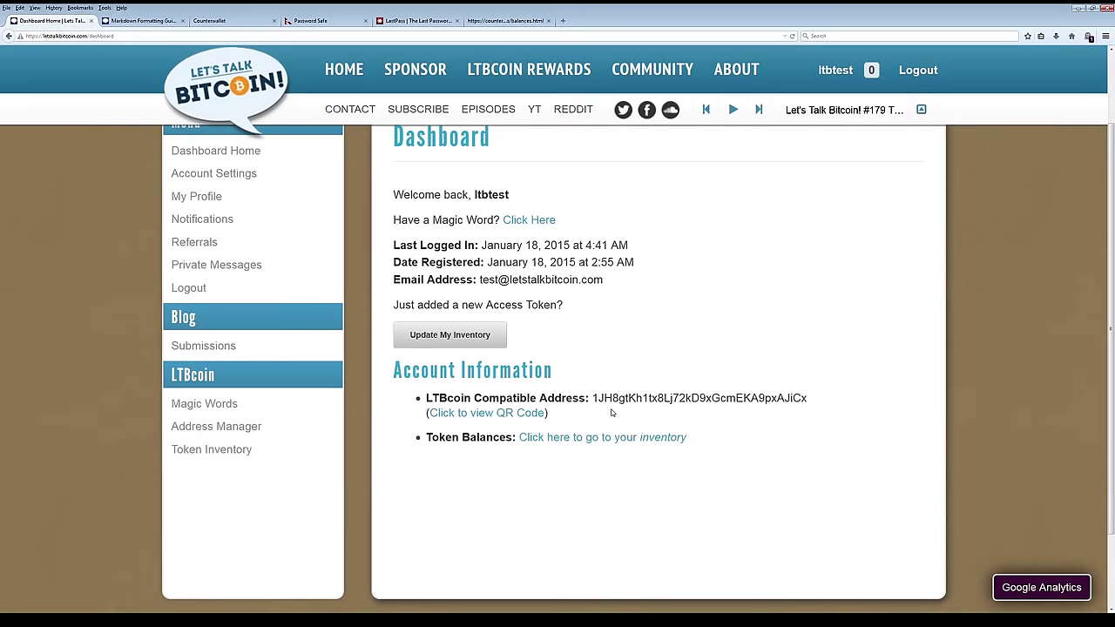
click(521, 414)
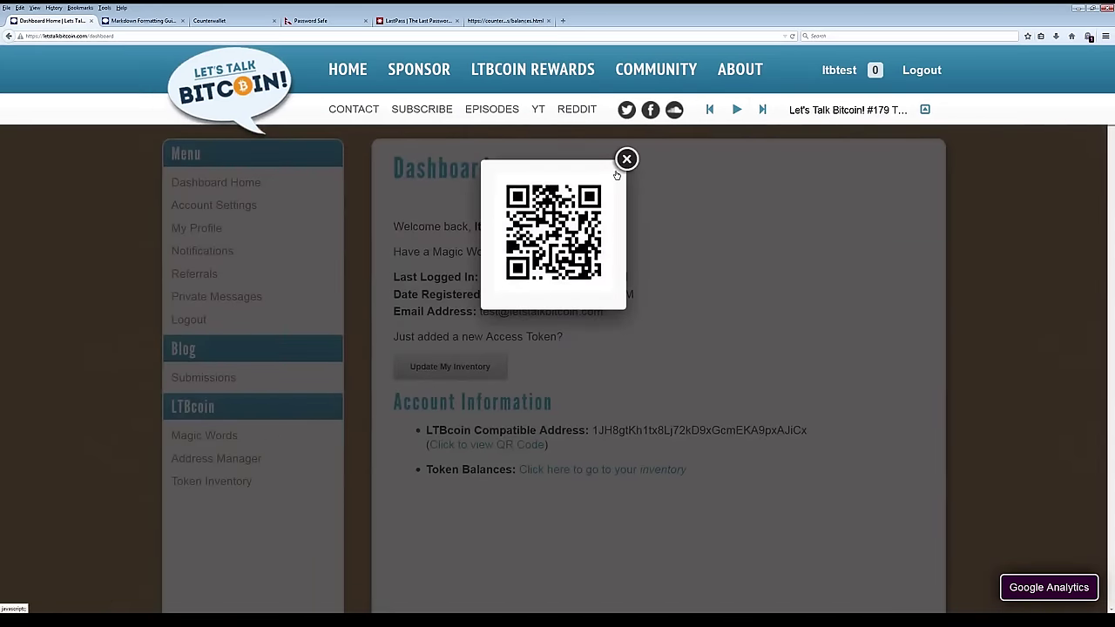
click(626, 159)
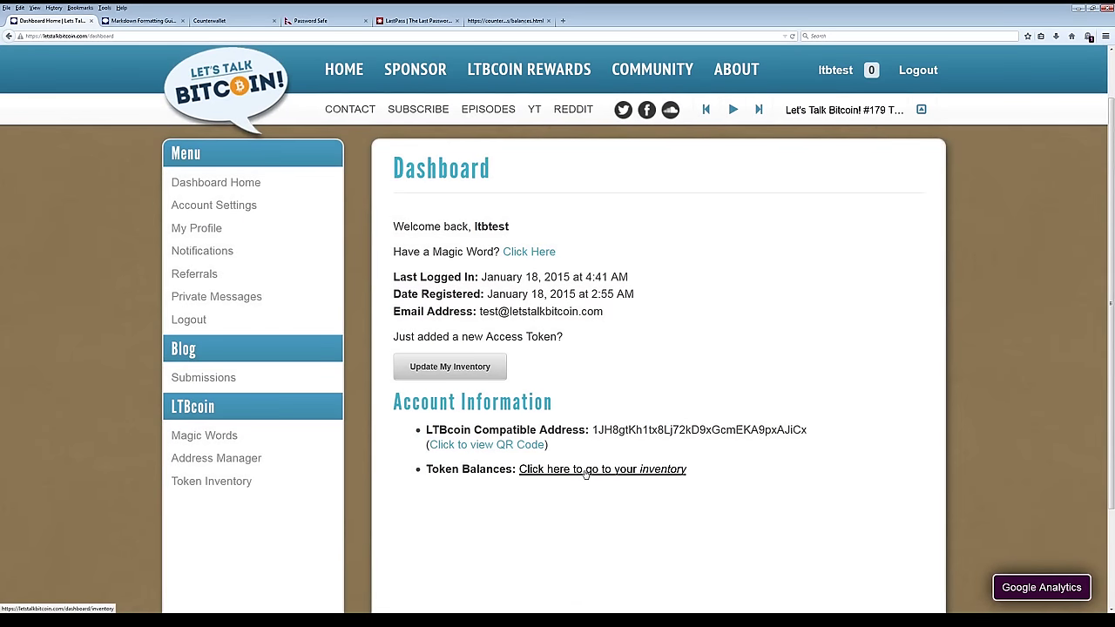
Force a Token Inventory balance refresh and update it to list 57,000 LTBCOIN.
click(587, 471)
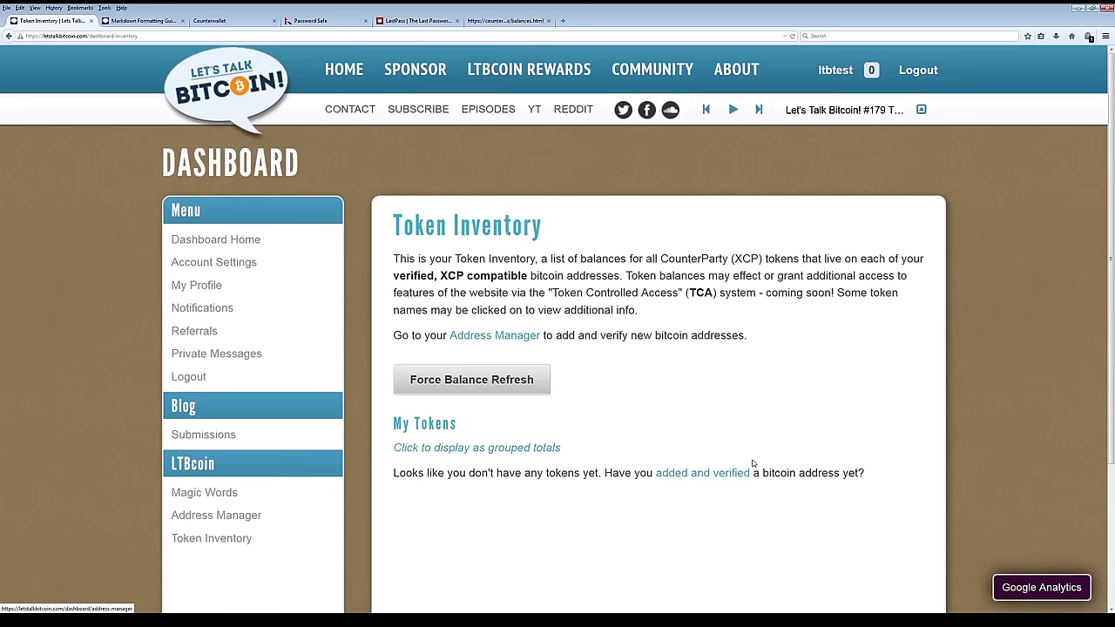
scroll(854, 441, down, 4)
scroll(853, 468, up, 2)
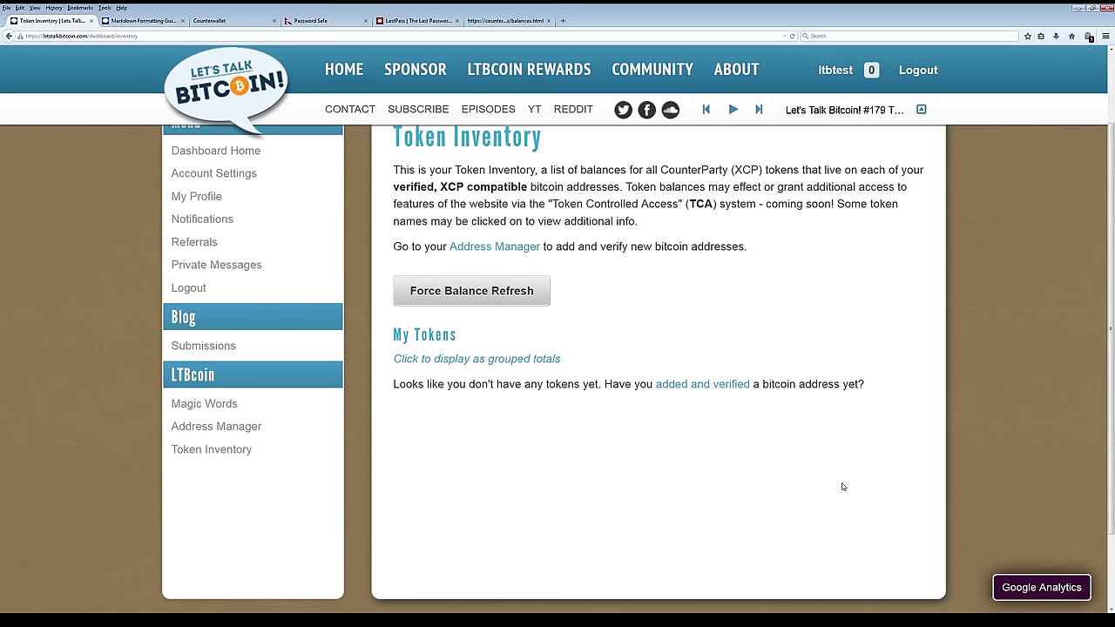
scroll(843, 488, up, 2)
click(471, 379)
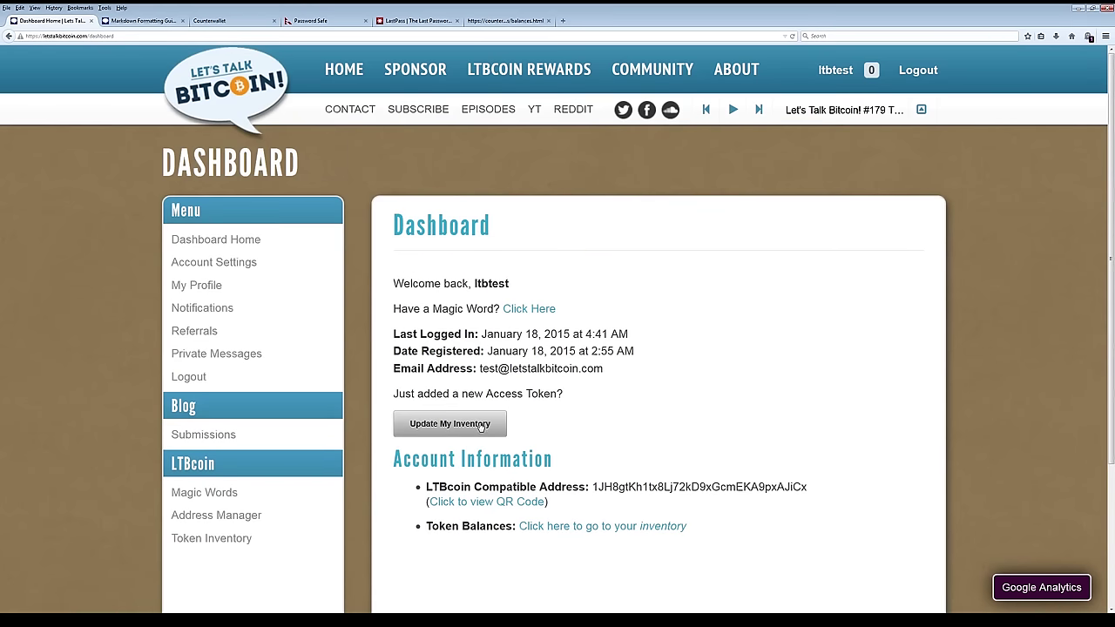
click(480, 426)
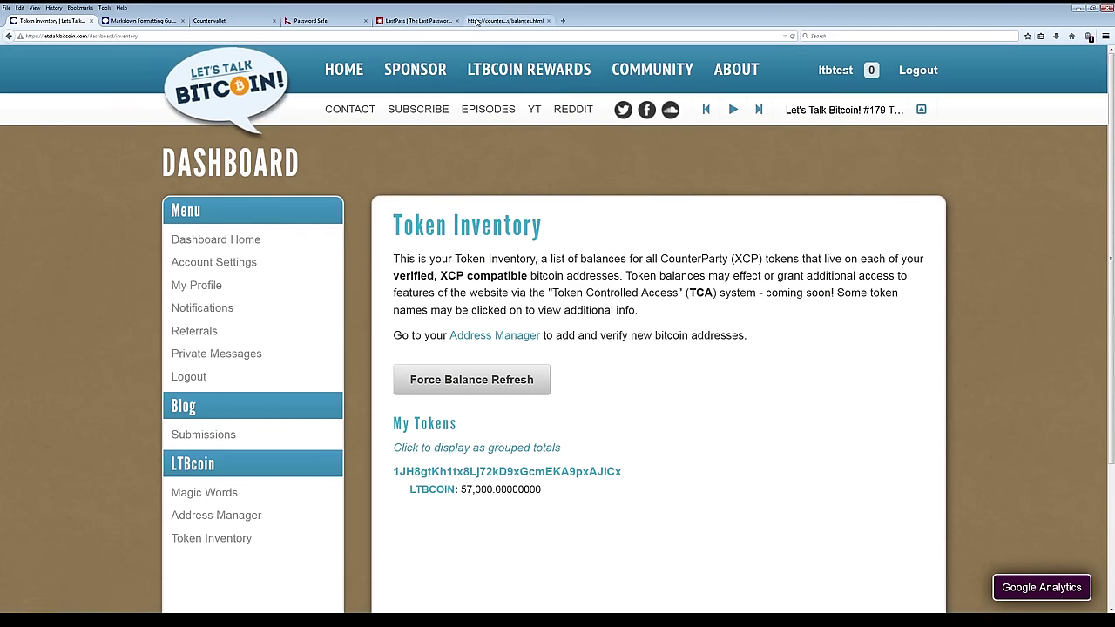
click(505, 20)
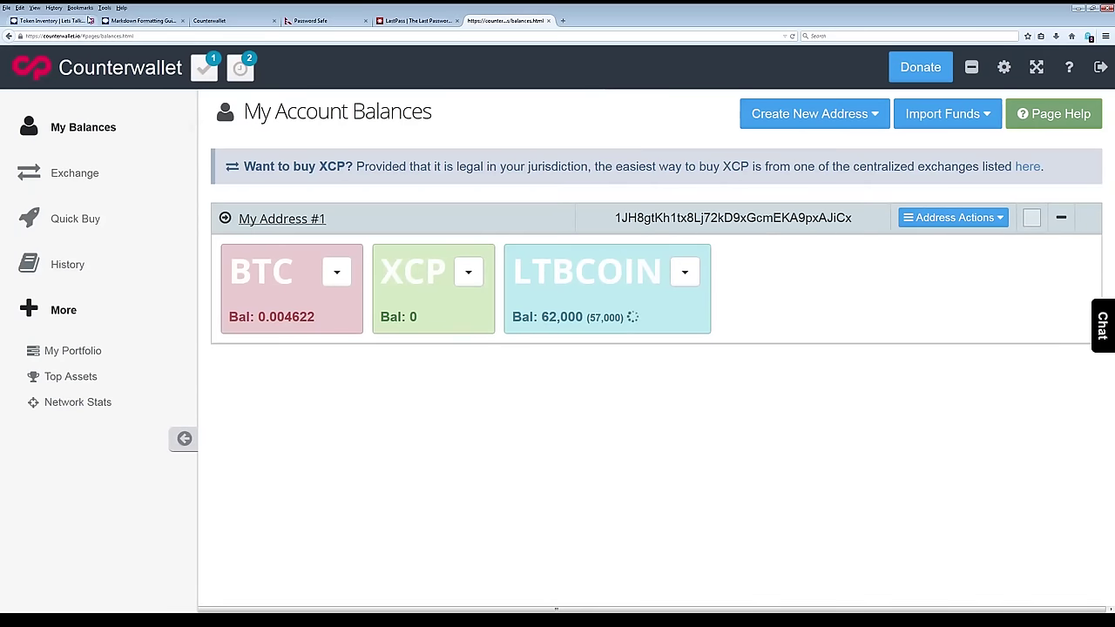
click(52, 20)
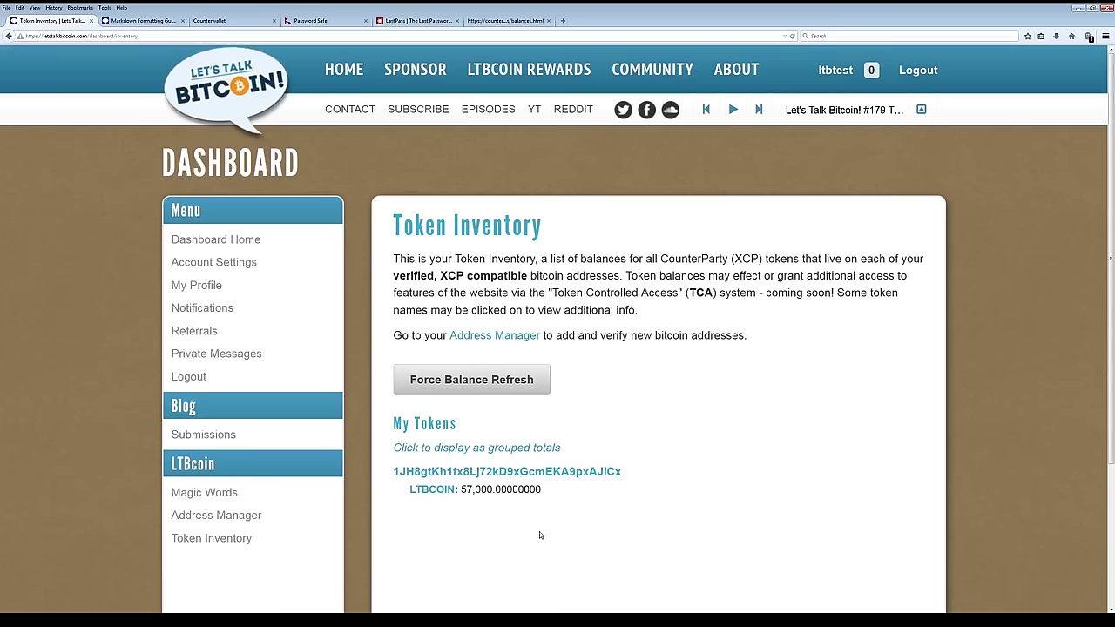
scroll(540, 530, down, 2)
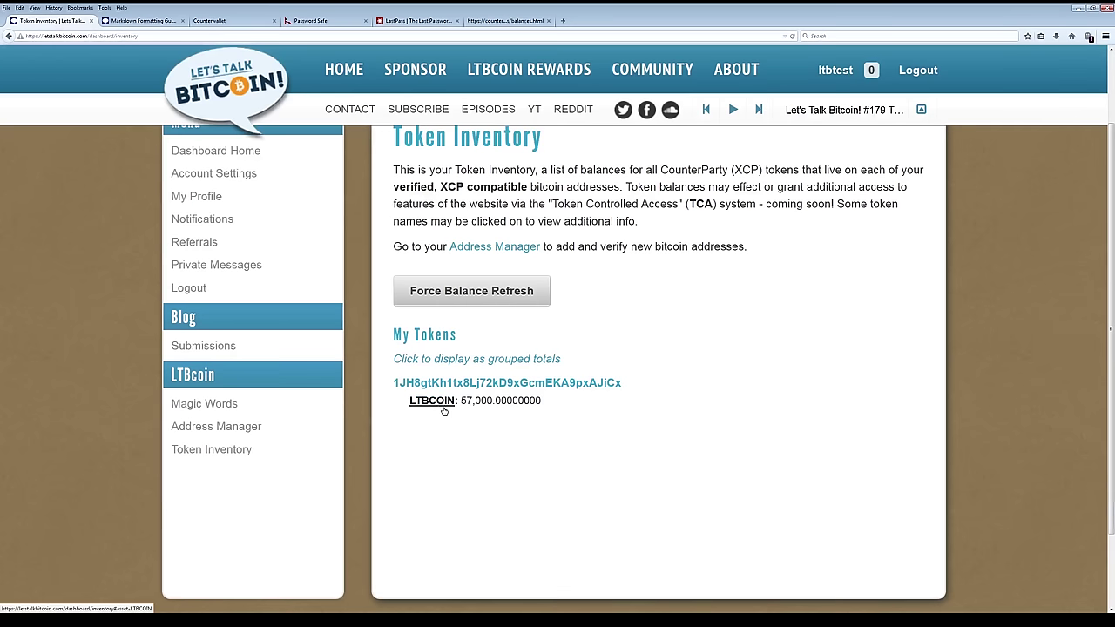
scroll(435, 493, up, 2)
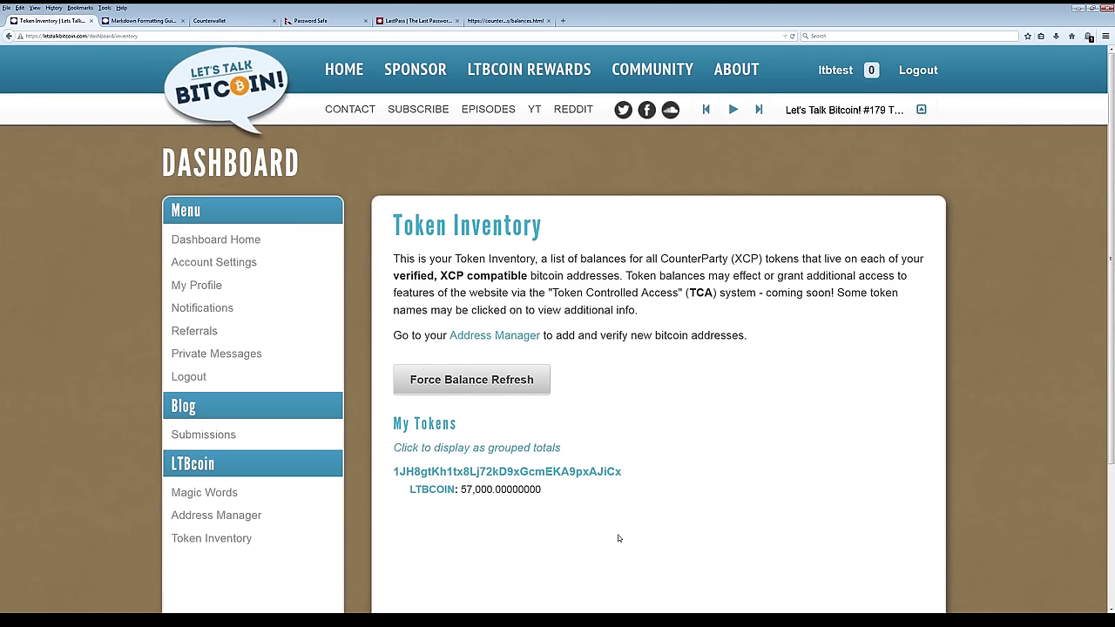
Open My Article Submissions via Blog > Submissions on the dashboard.
click(216, 440)
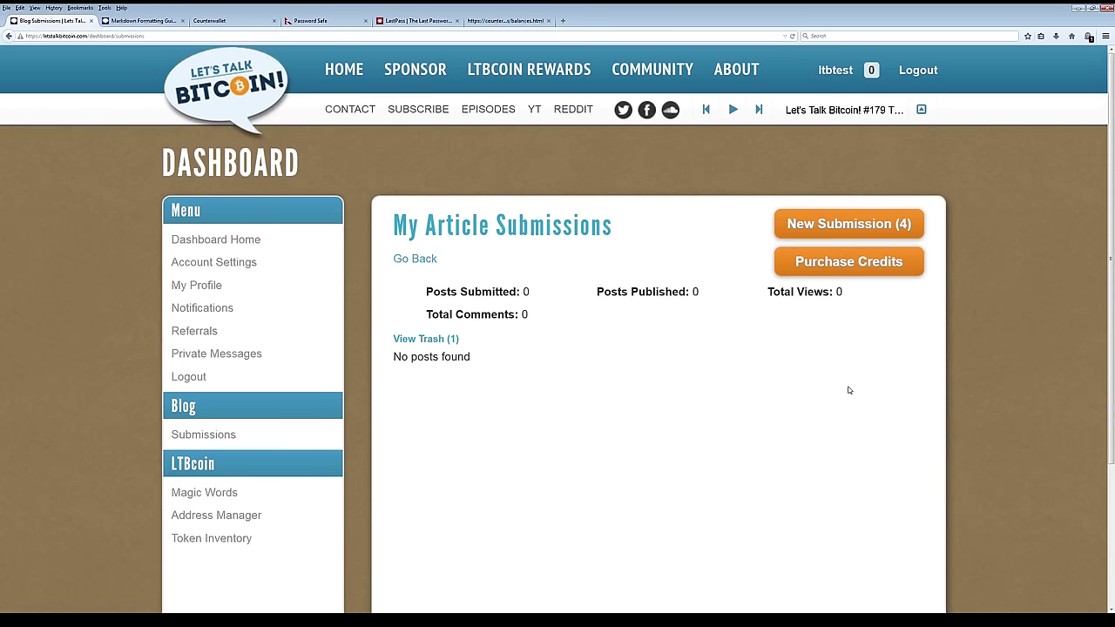
Show the Purchase Submission Credits deposit details at 1,000 LTBCOIN per credit.
click(832, 261)
scroll(832, 456, down, 2)
scroll(848, 447, up, 2)
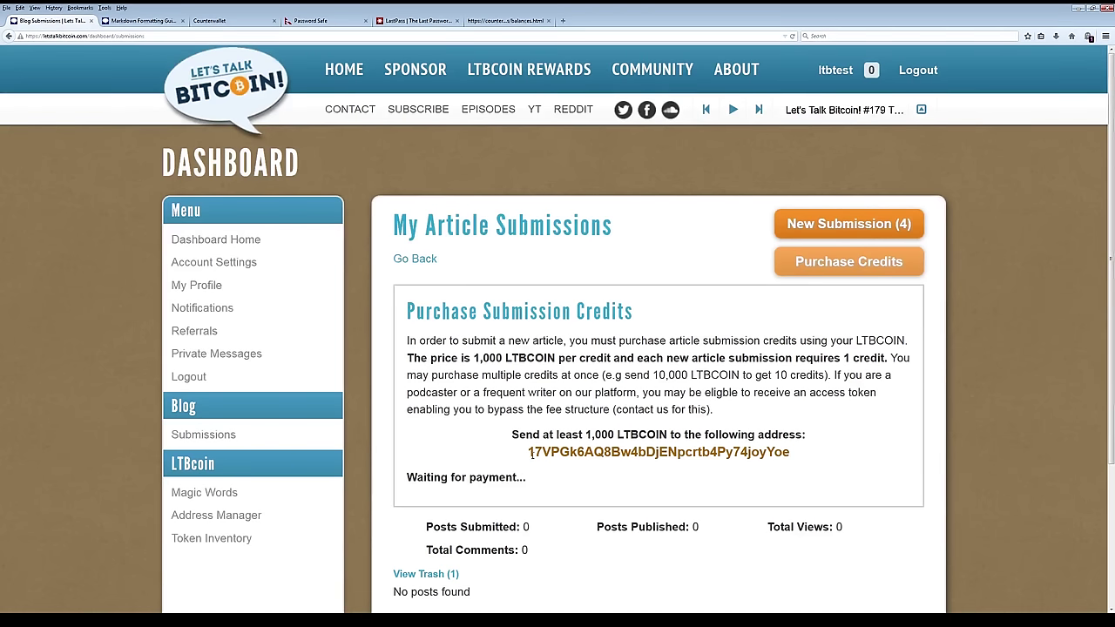
Copy the LTBCOIN payment address and switch to Counterwallet's balances page.
drag(532, 453, 641, 436)
click(623, 465)
drag(528, 453, 793, 456)
key(ctrl+c)
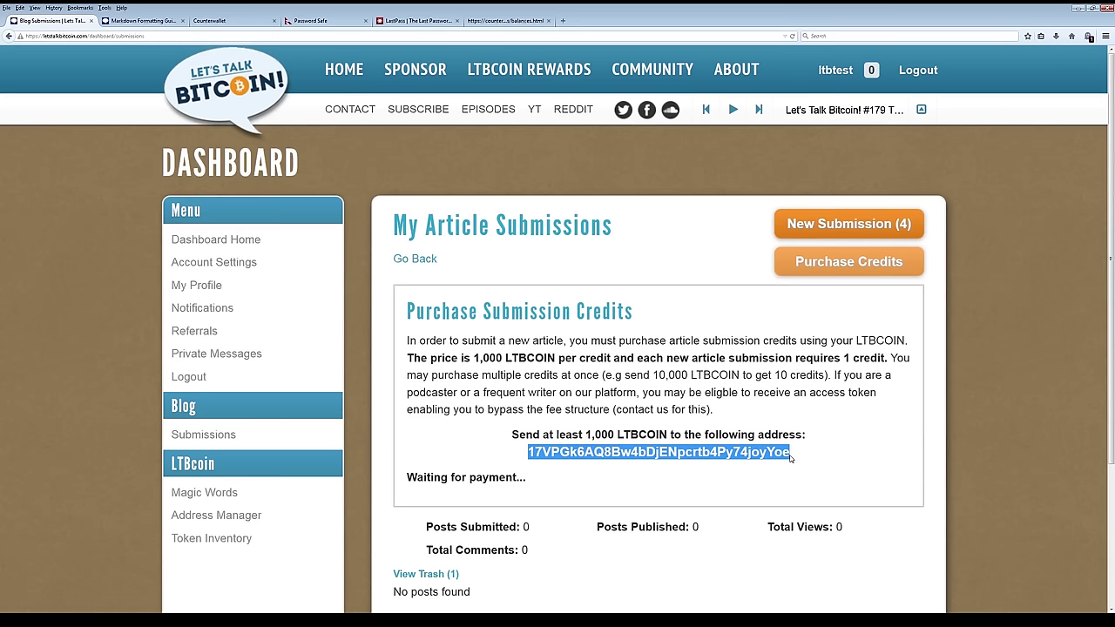
click(689, 476)
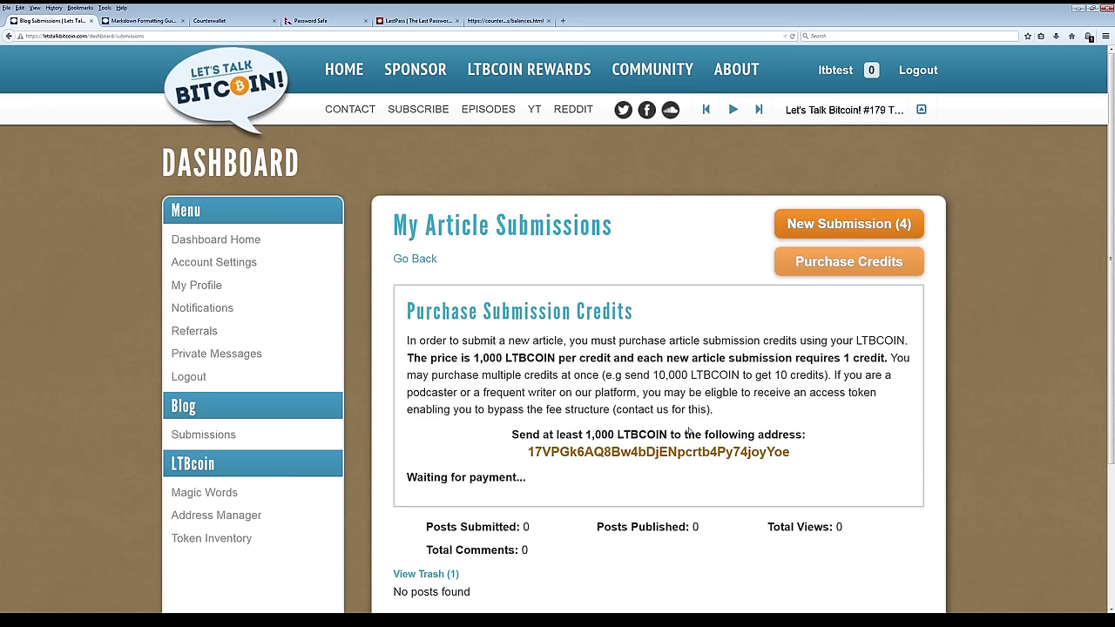
click(511, 21)
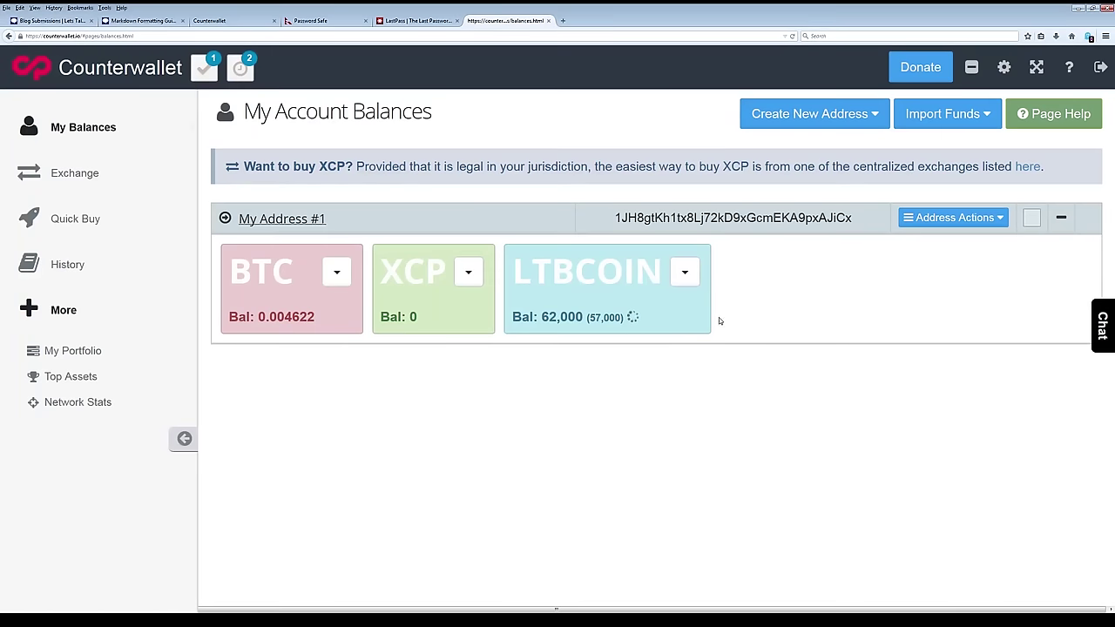
Send 6000 LTBCOIN from the LTBCOIN card to the pasted credit payment address.
click(685, 272)
click(697, 303)
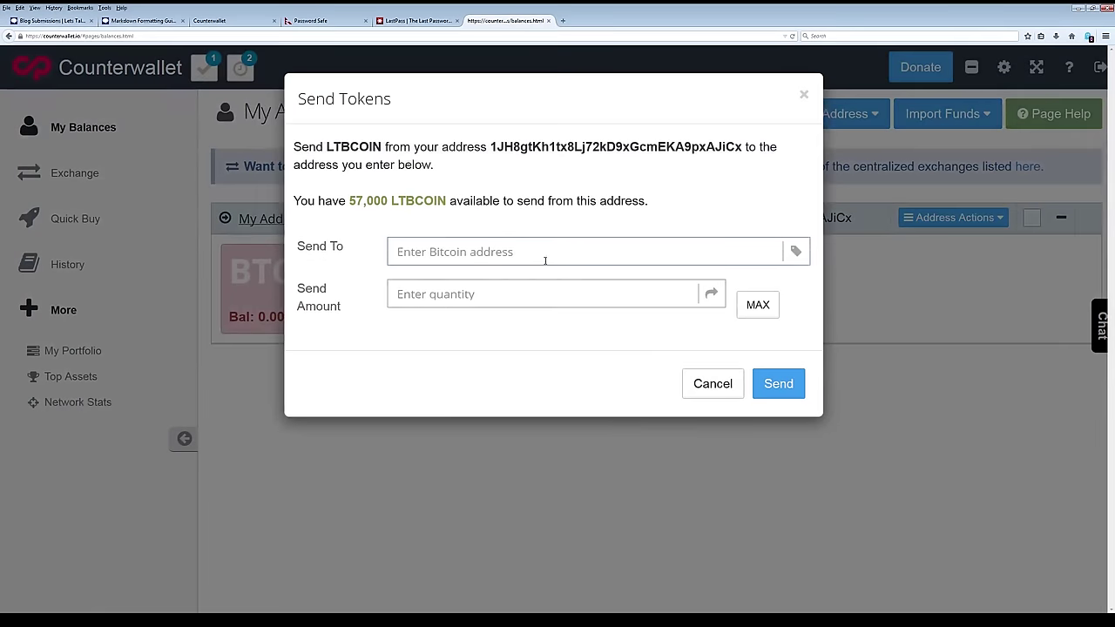
click(546, 260)
key(ctrl+v)
click(570, 283)
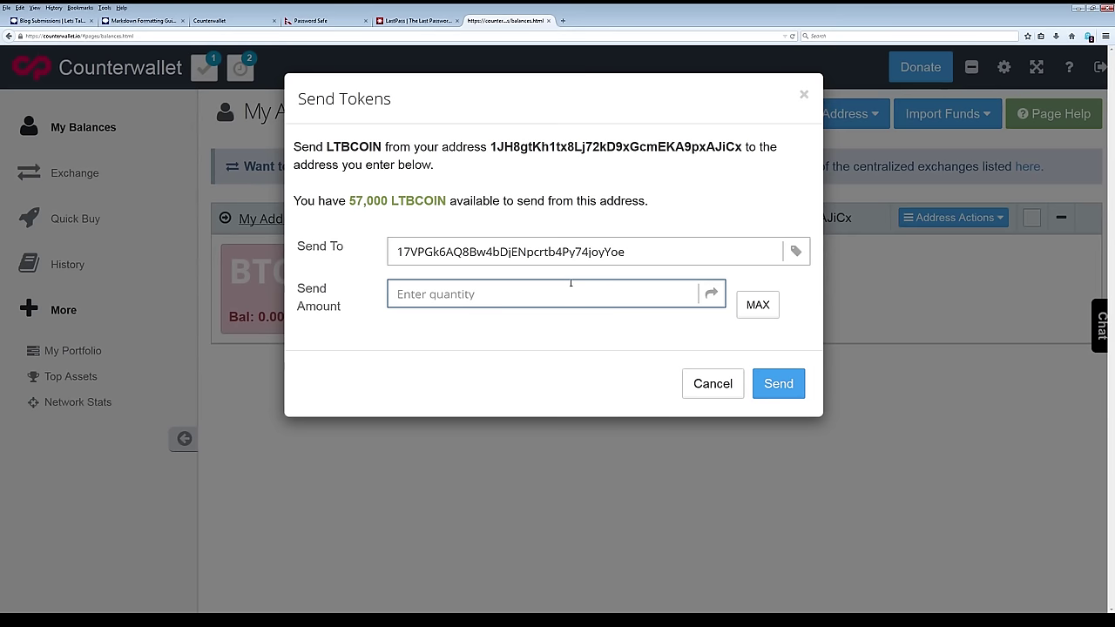
text(6000)
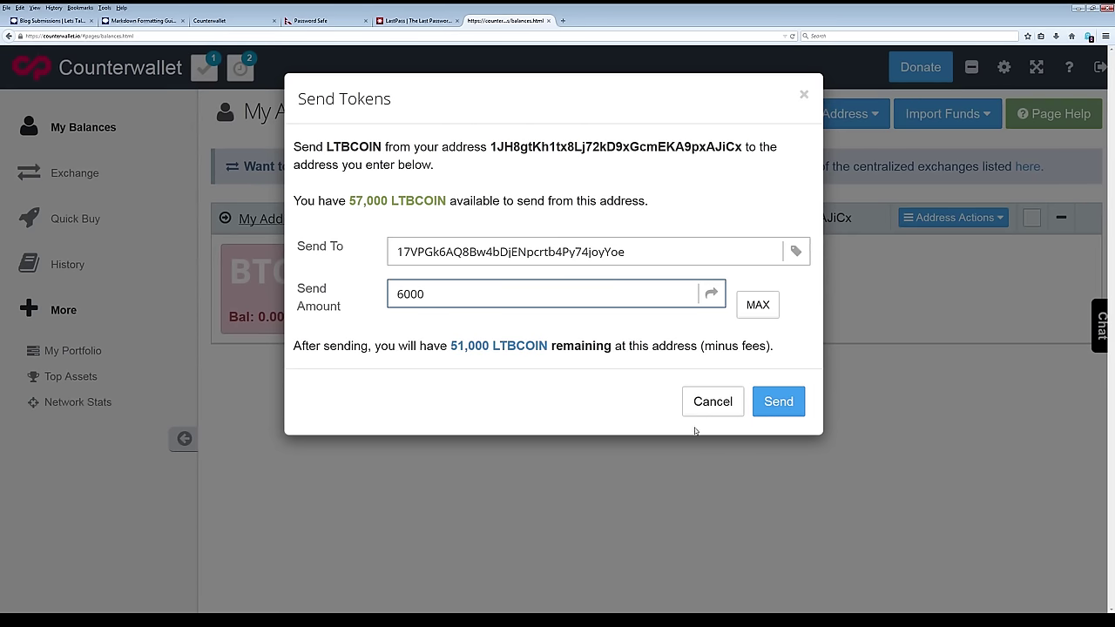
click(784, 408)
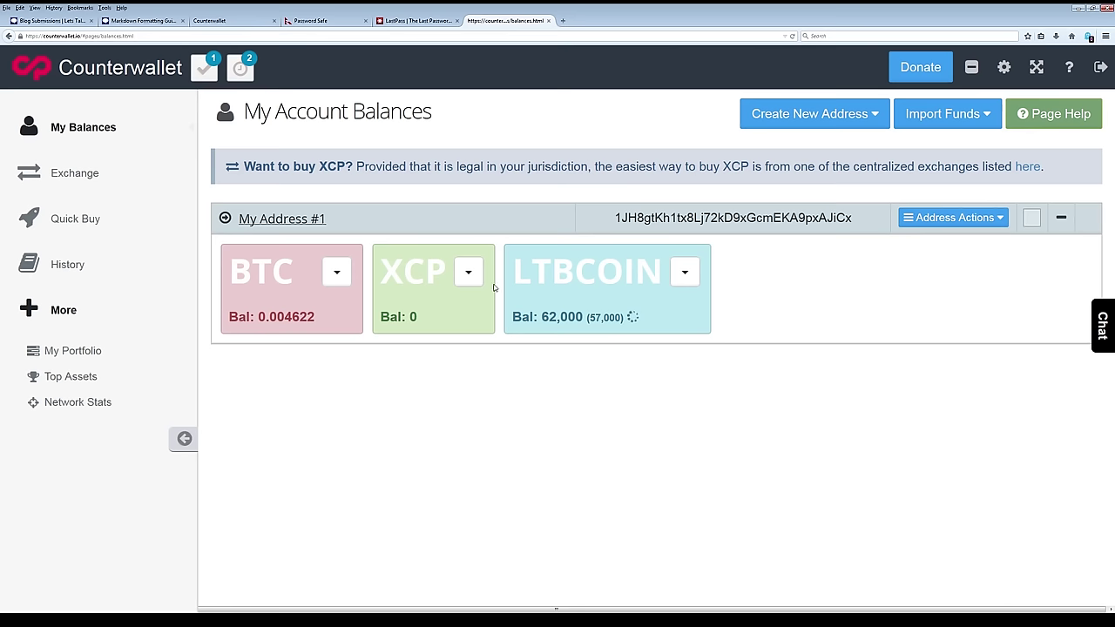
Check the Waiting for payment panel, then view Counterwallet's 'Your funds were sent' confirmation.
click(67, 19)
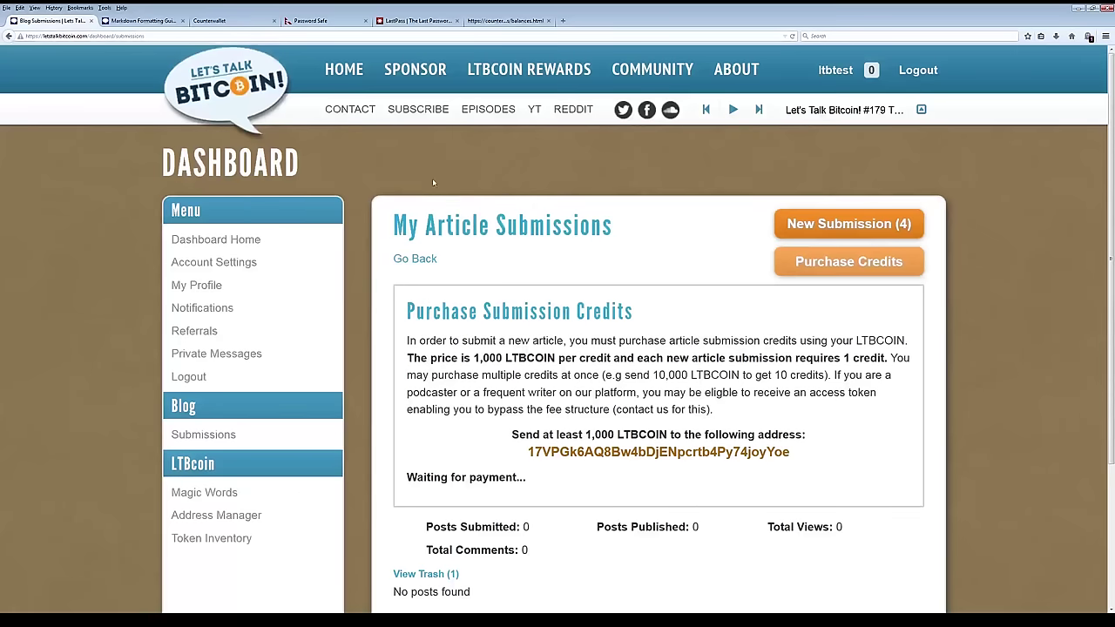
scroll(598, 327, down, 2)
scroll(598, 330, up, 2)
click(493, 21)
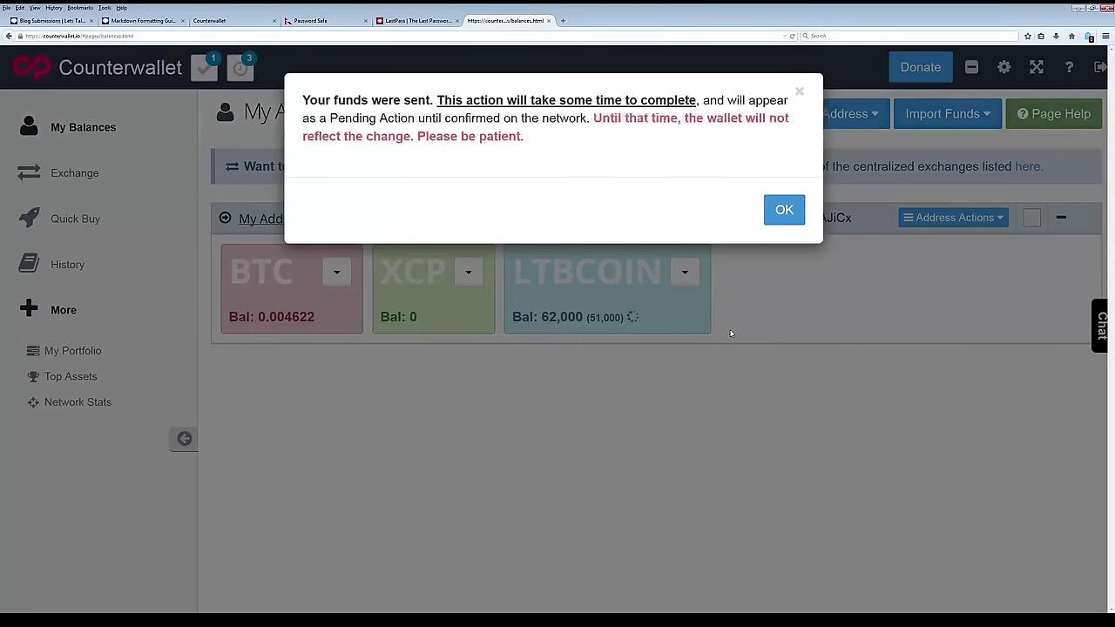
Dismiss the funds-sent notice with OK.
click(776, 212)
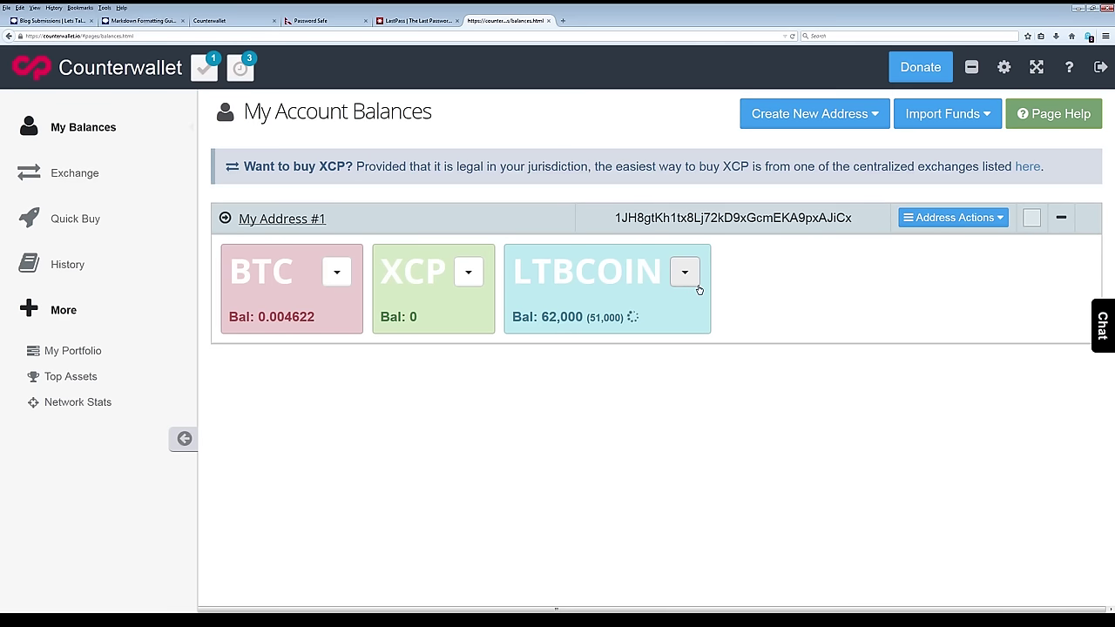
Return to Let's Talk Bitcoin and reload the submissions page to check the payment.
click(51, 20)
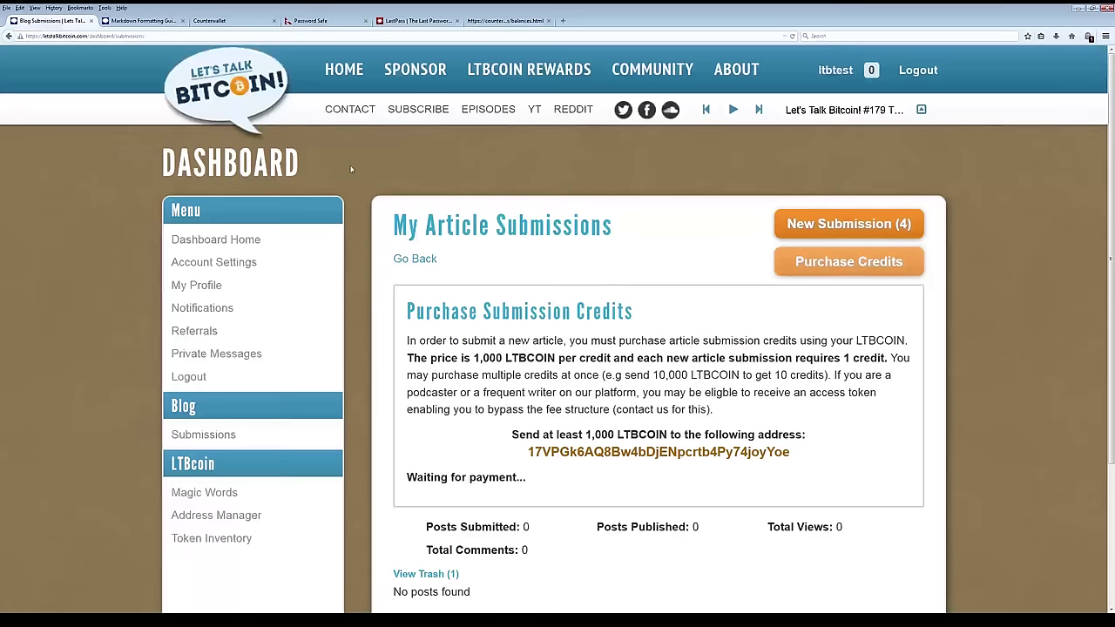
scroll(628, 381, down, 2)
scroll(627, 391, up, 2)
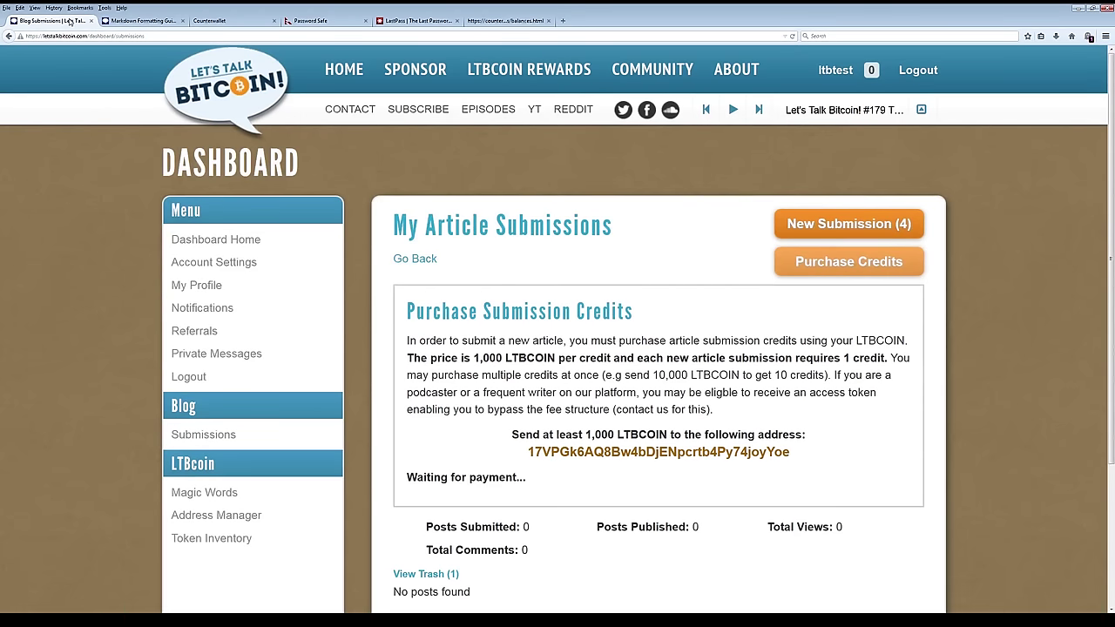
click(793, 36)
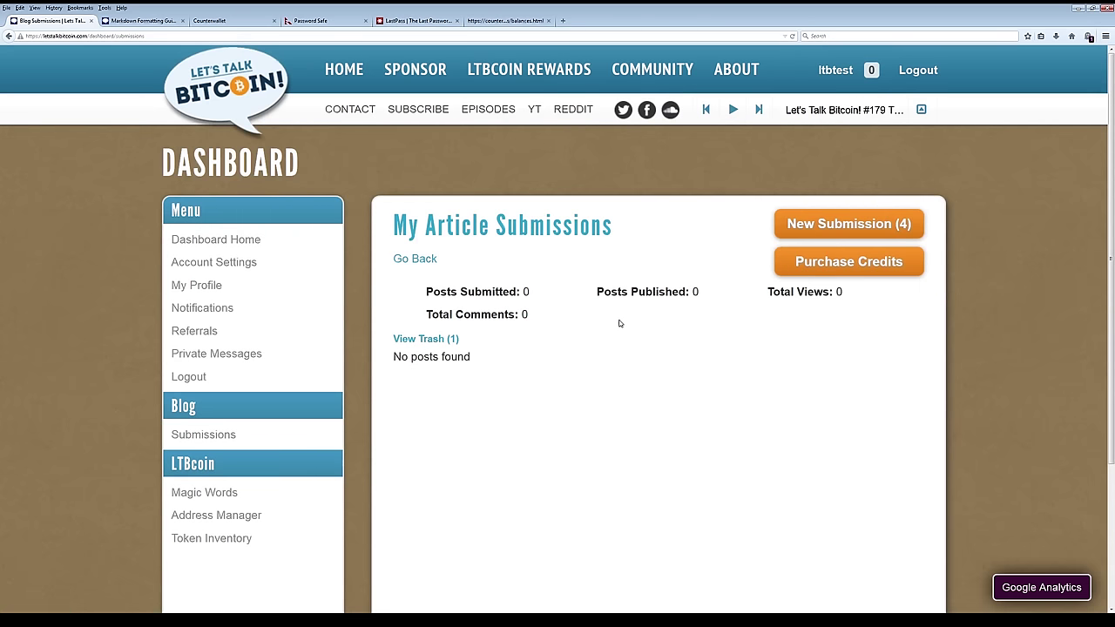
Reopen Purchase Credits until '6000 LTBcoin received' appears and New Submission shows (10).
click(849, 261)
double_click(636, 465)
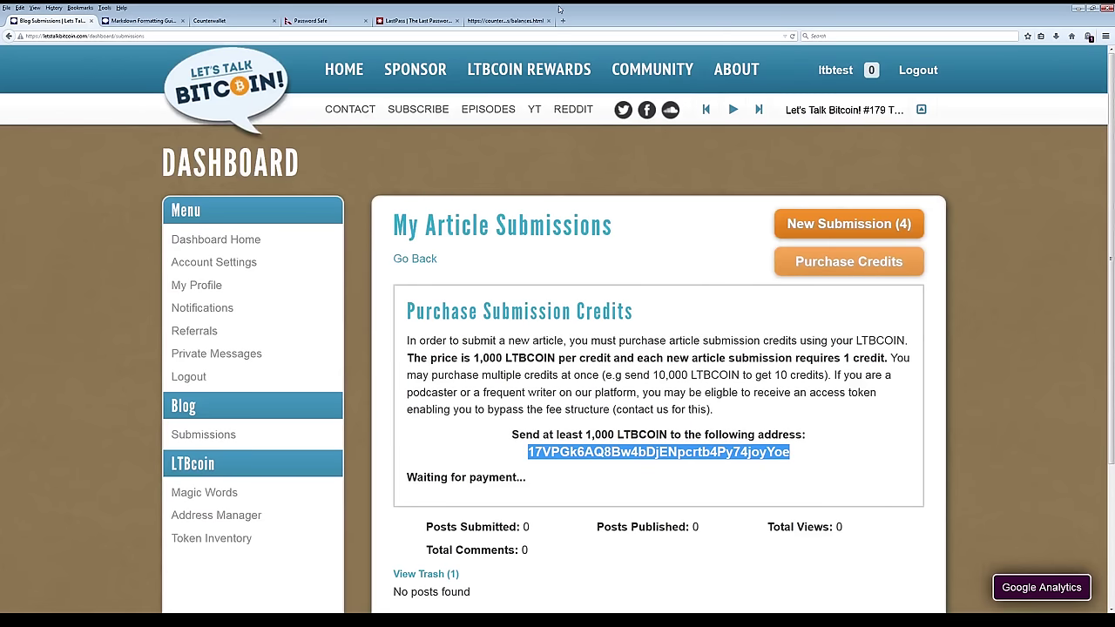
click(523, 19)
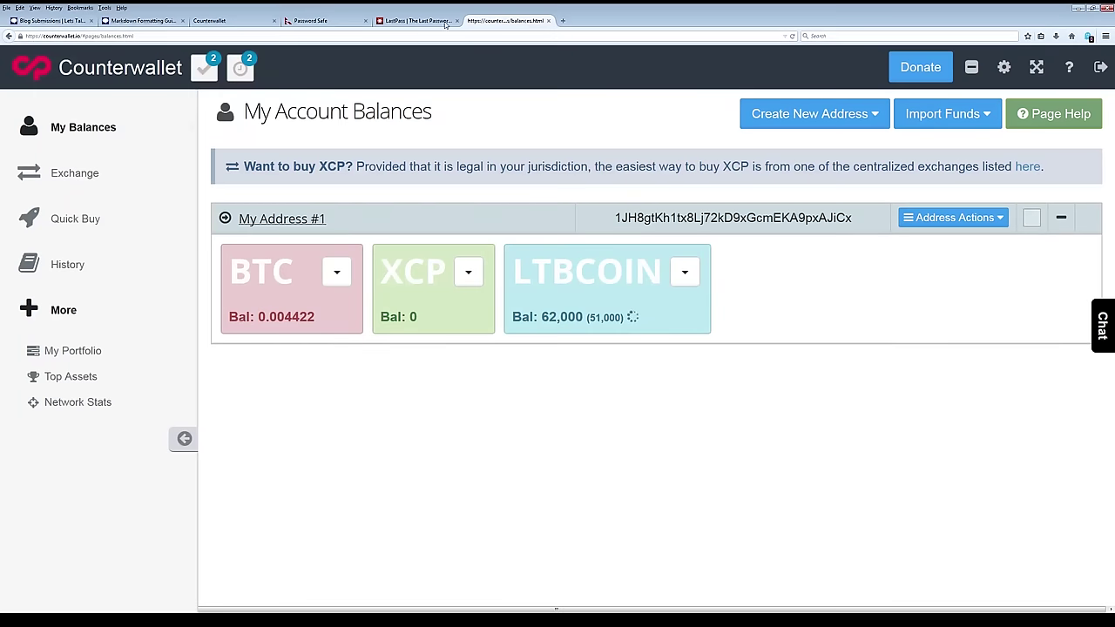
click(85, 20)
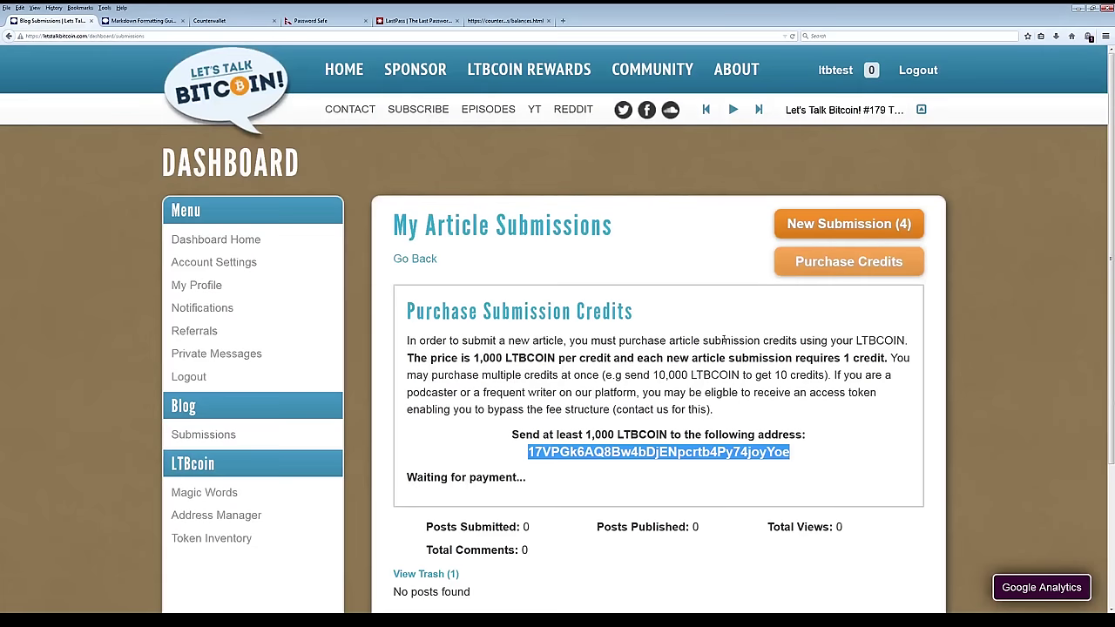
click(714, 413)
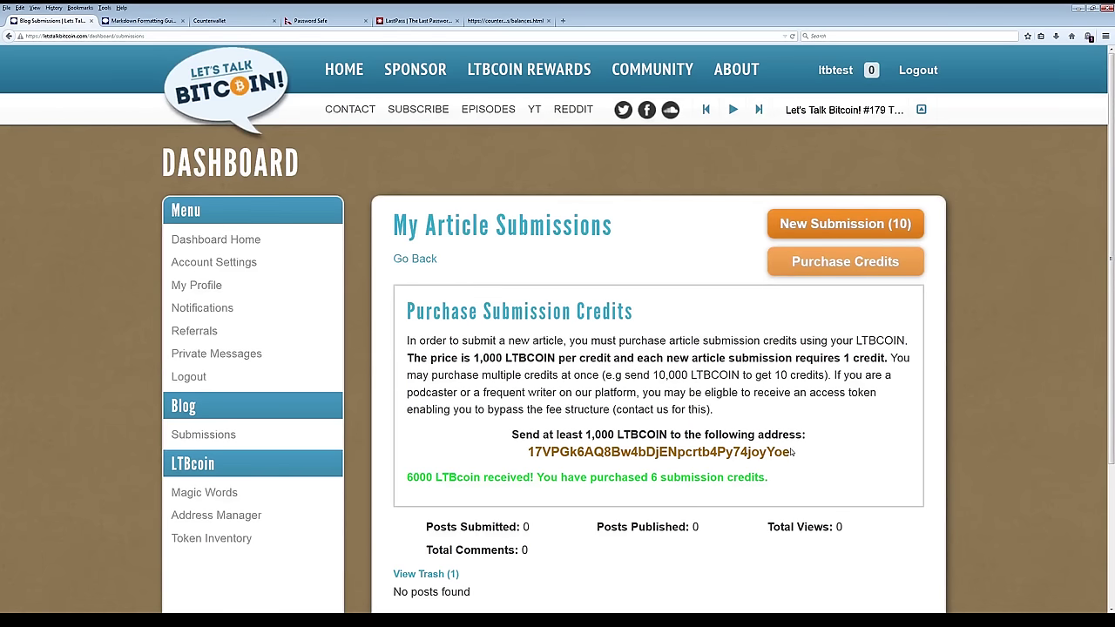
scroll(792, 452, down, 3)
scroll(791, 452, up, 3)
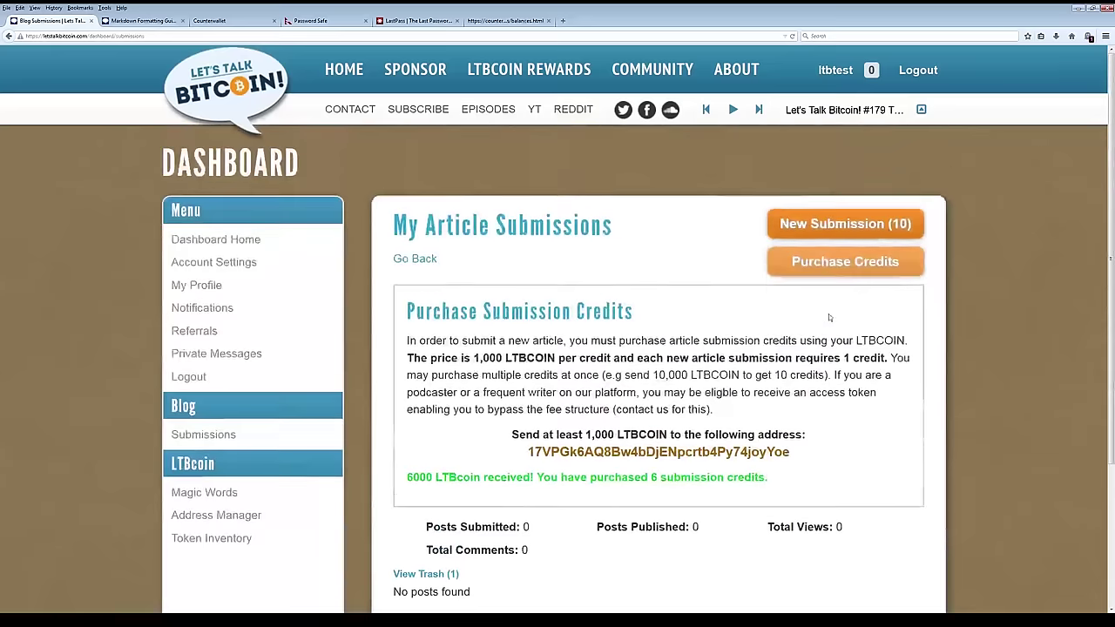
Open New Submission (10) and keep Markdown as the Formatting Type.
click(832, 225)
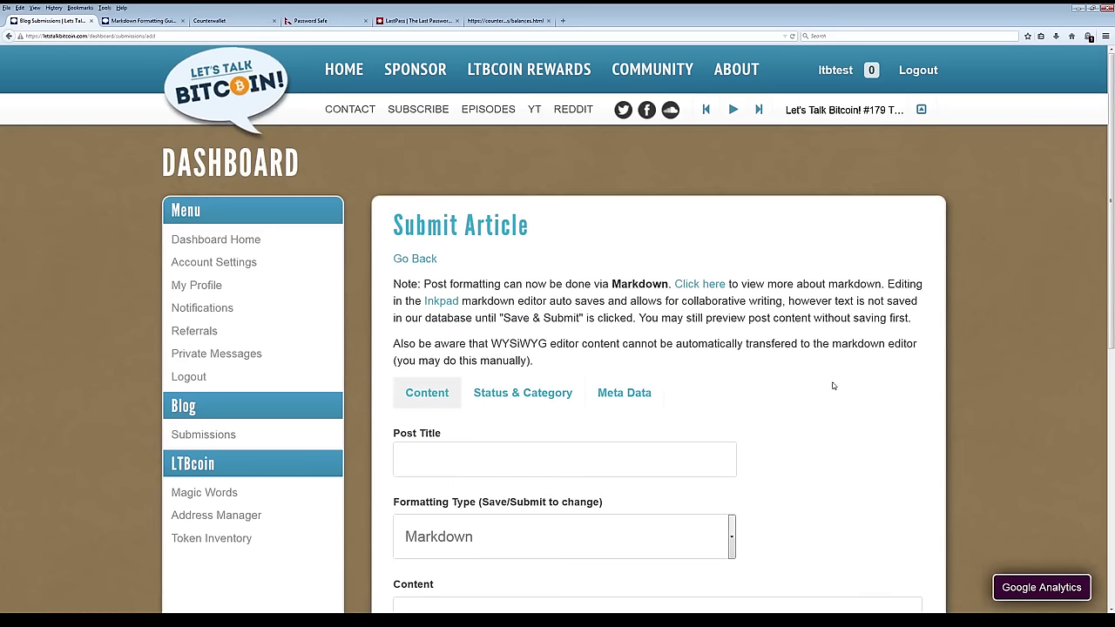
scroll(815, 390, down, 4)
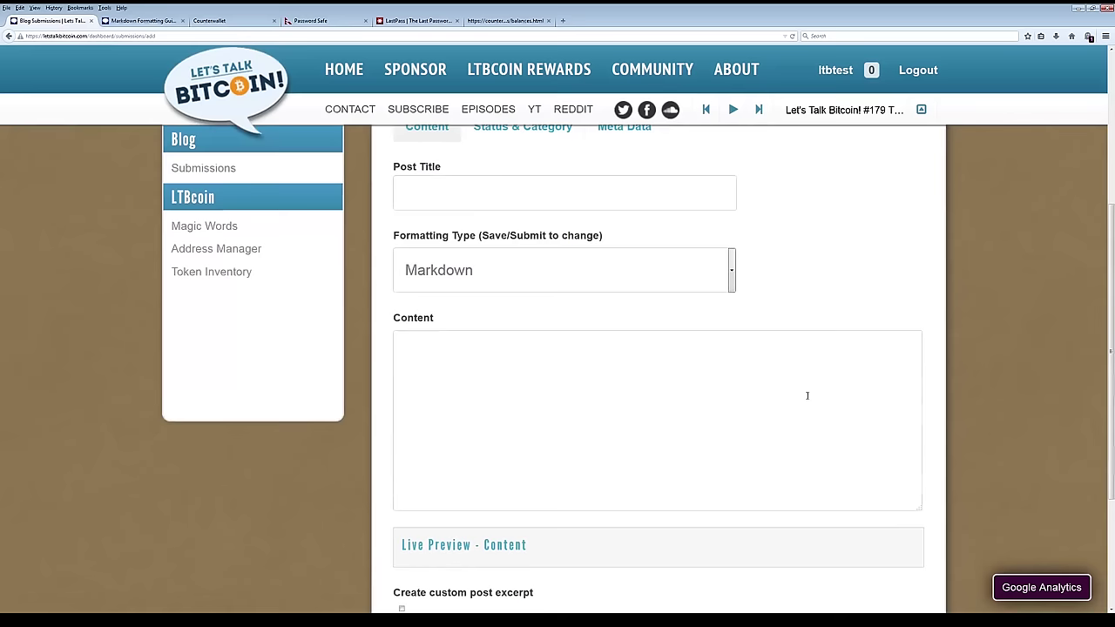
scroll(740, 445, up, 2)
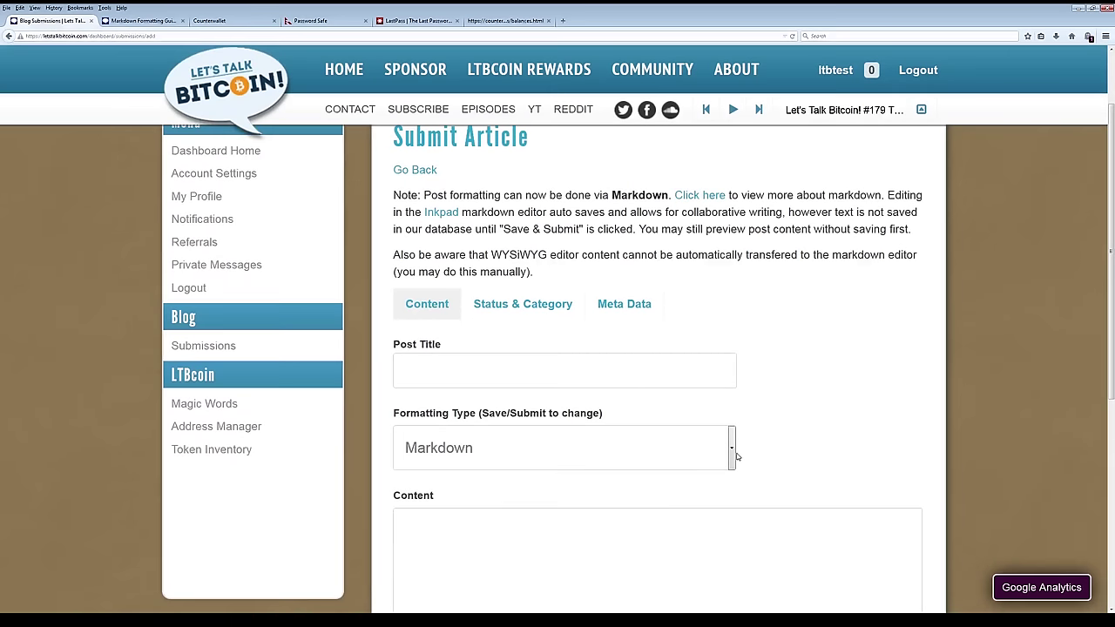
click(732, 449)
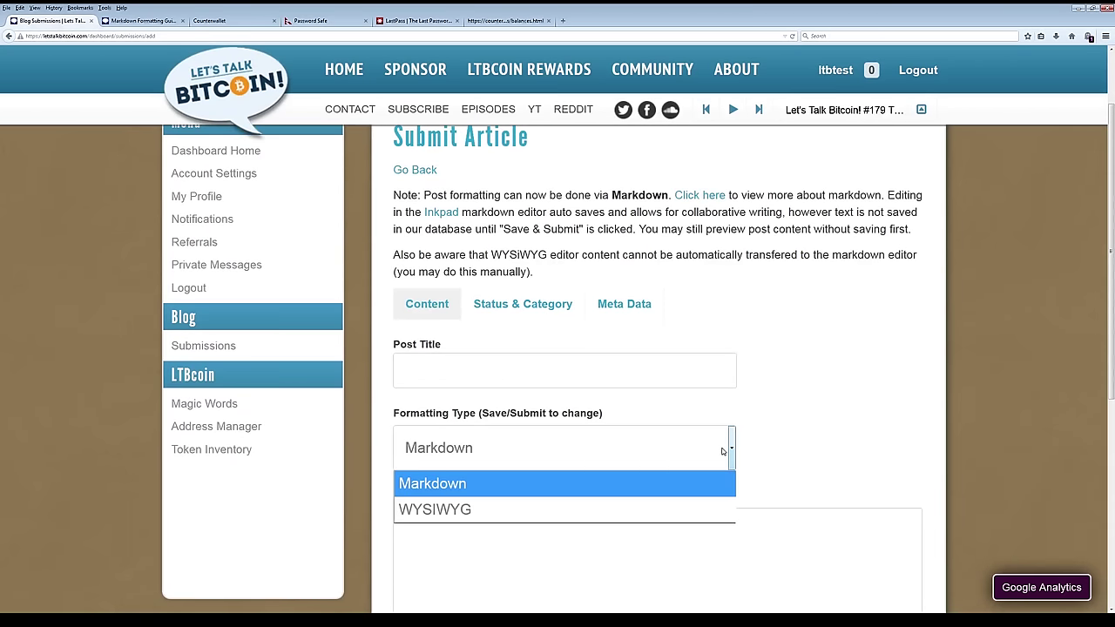
click(768, 447)
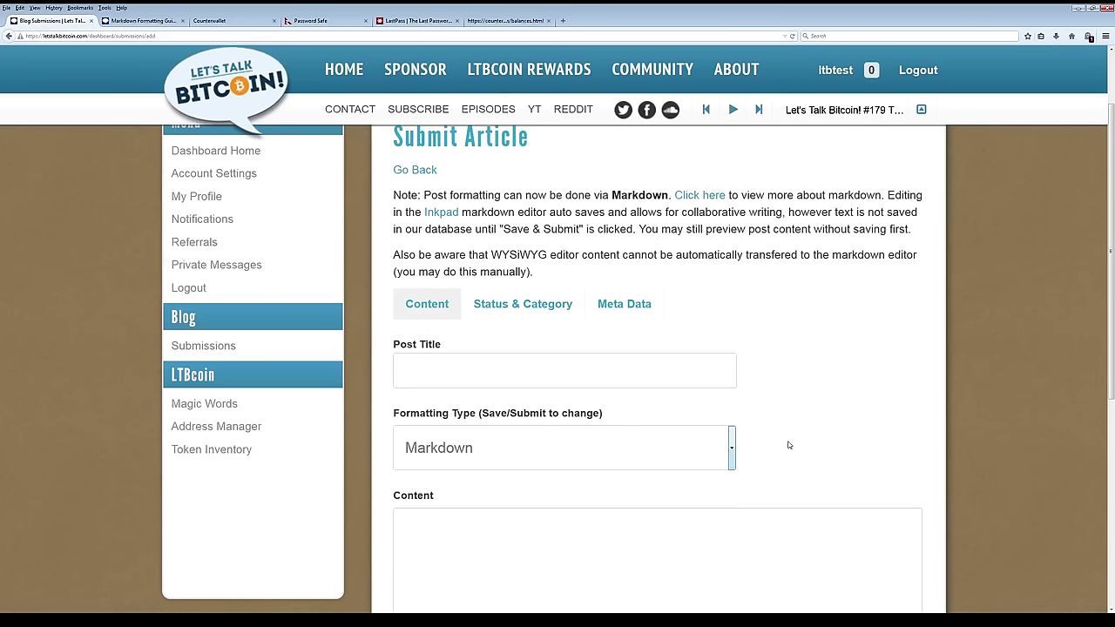
scroll(746, 460, down, 4)
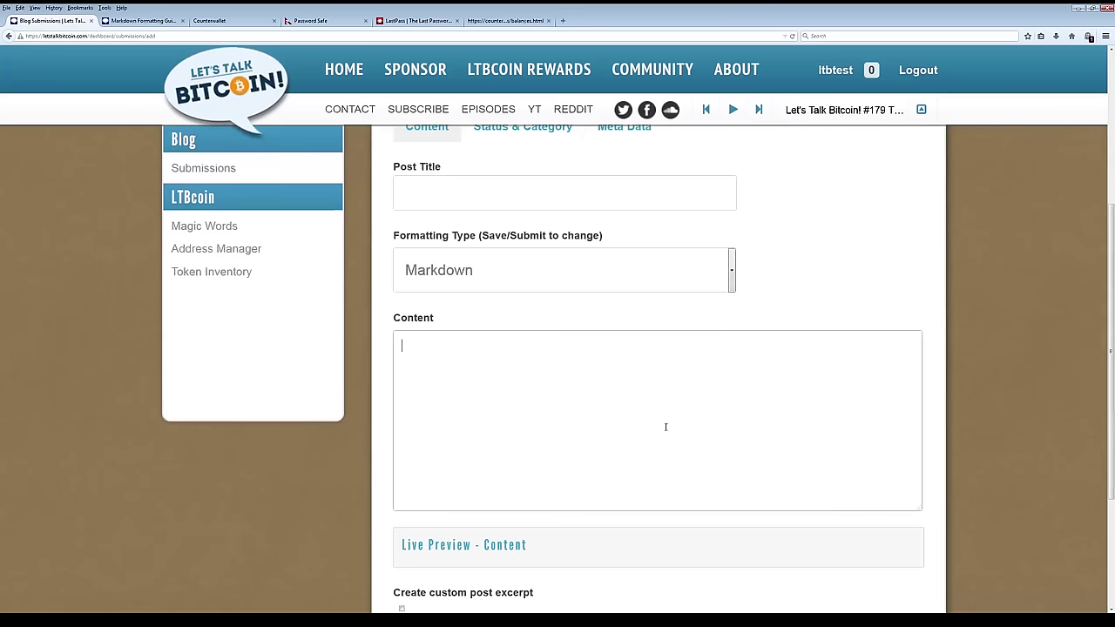
Write '**This is a bolded statement**' with a '##Announcement' heading above it.
click(740, 418)
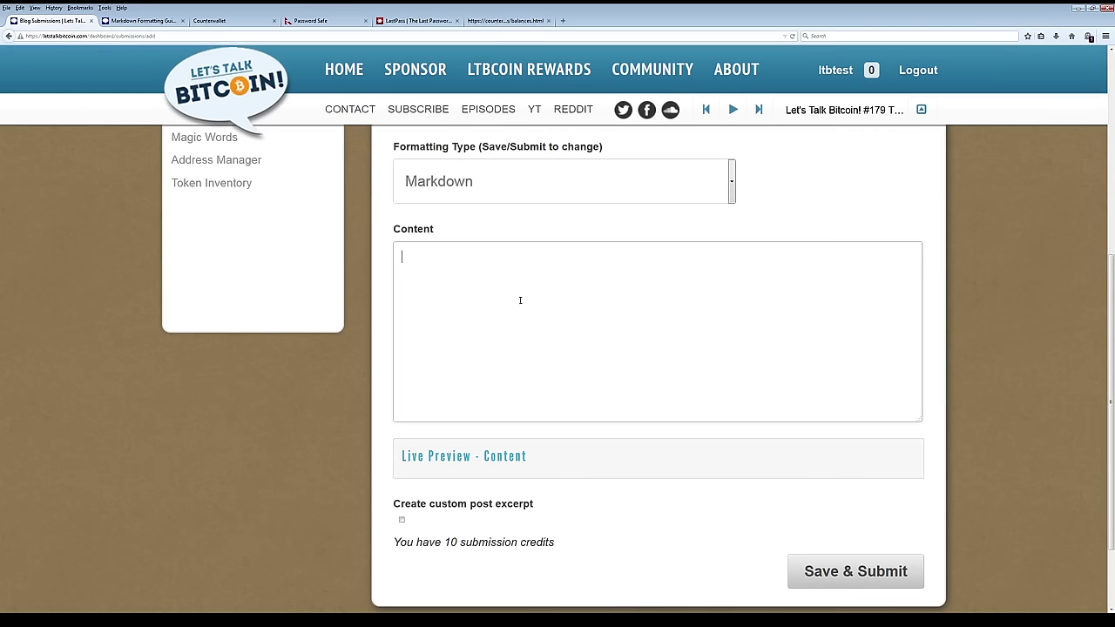
text(**T)
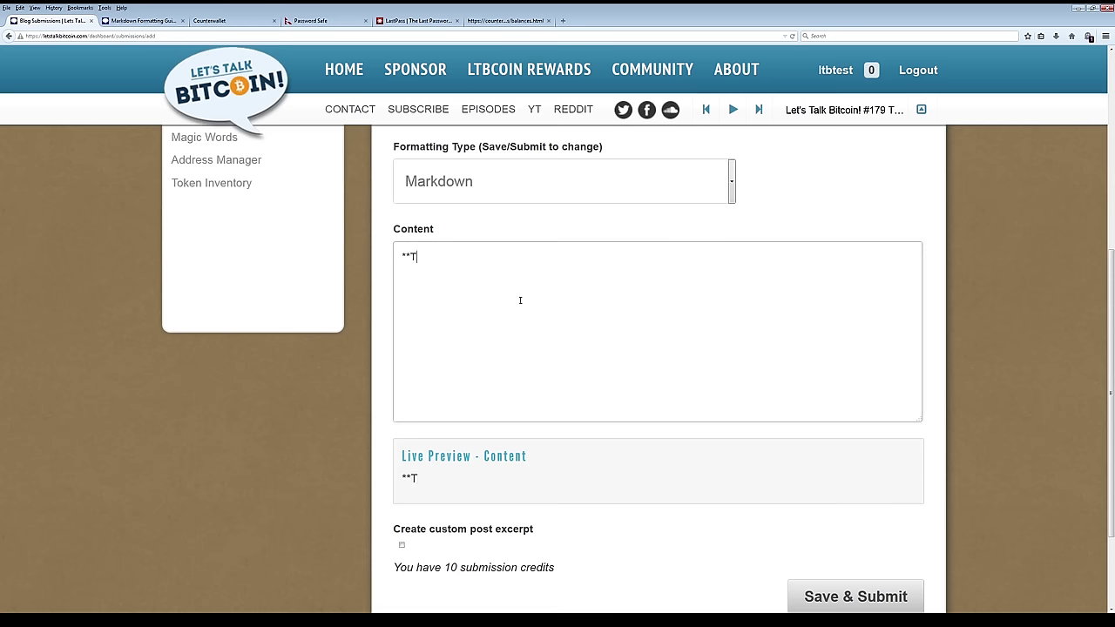
text(his is a bolded)
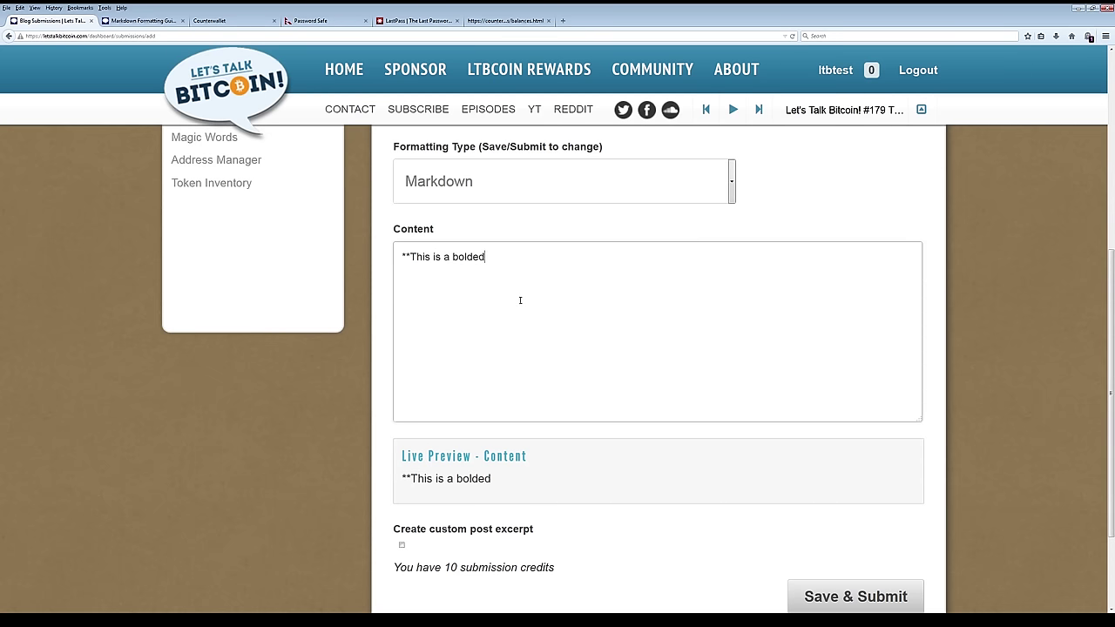
text( statement**)
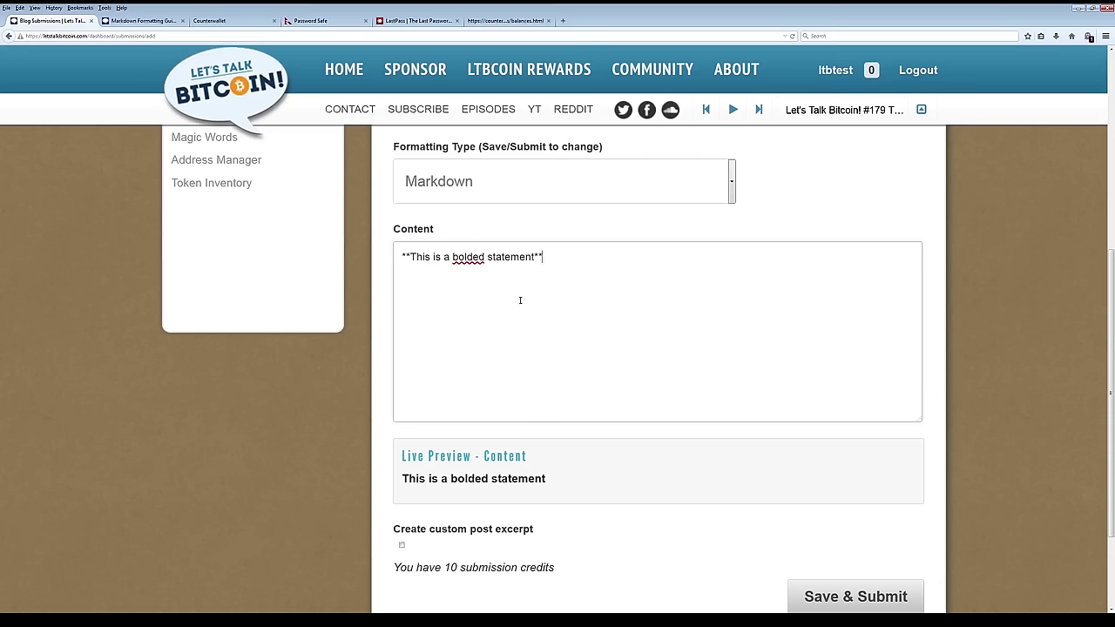
key(Return)
key(Return)
key(Up)
key(Up)
text(##Annou)
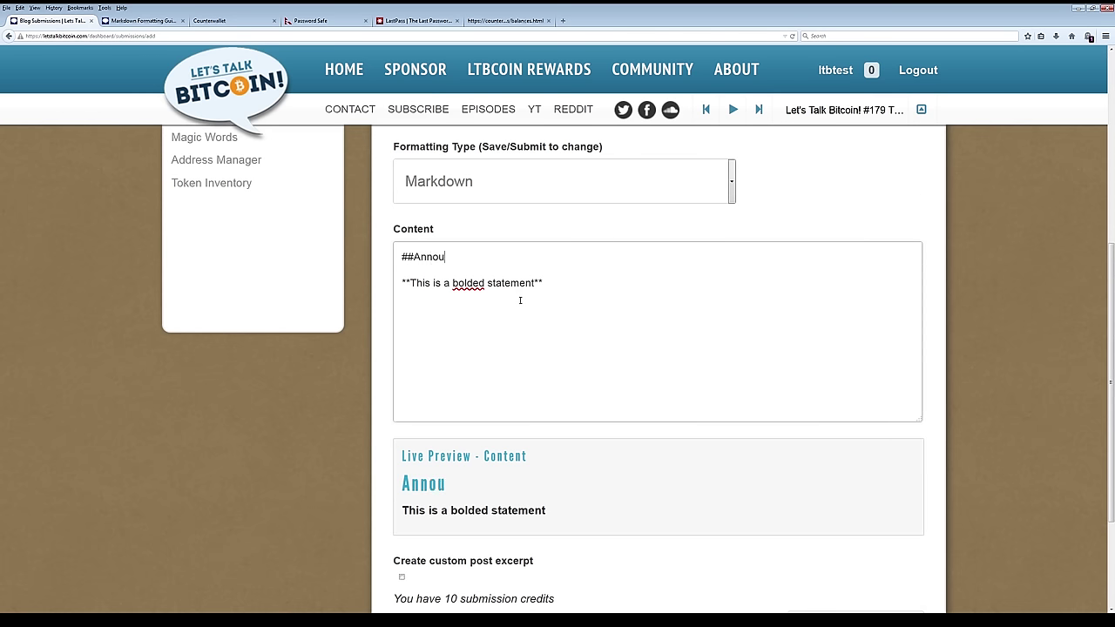
text(ncement)
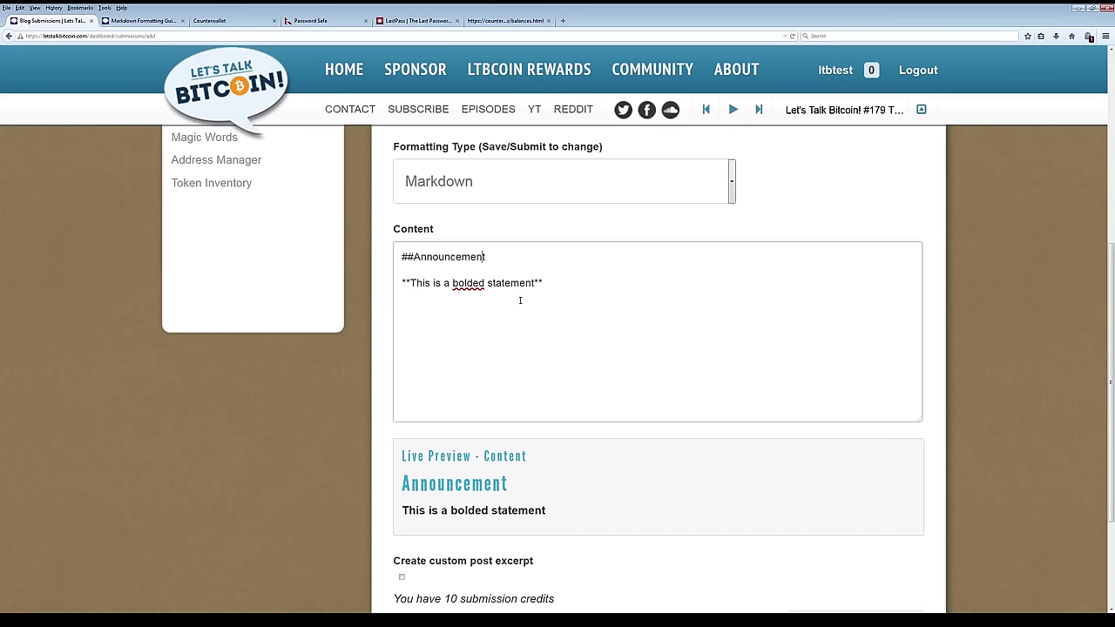
Toggle the Announcement heading level, then delete all the article content.
key(BackSpace)
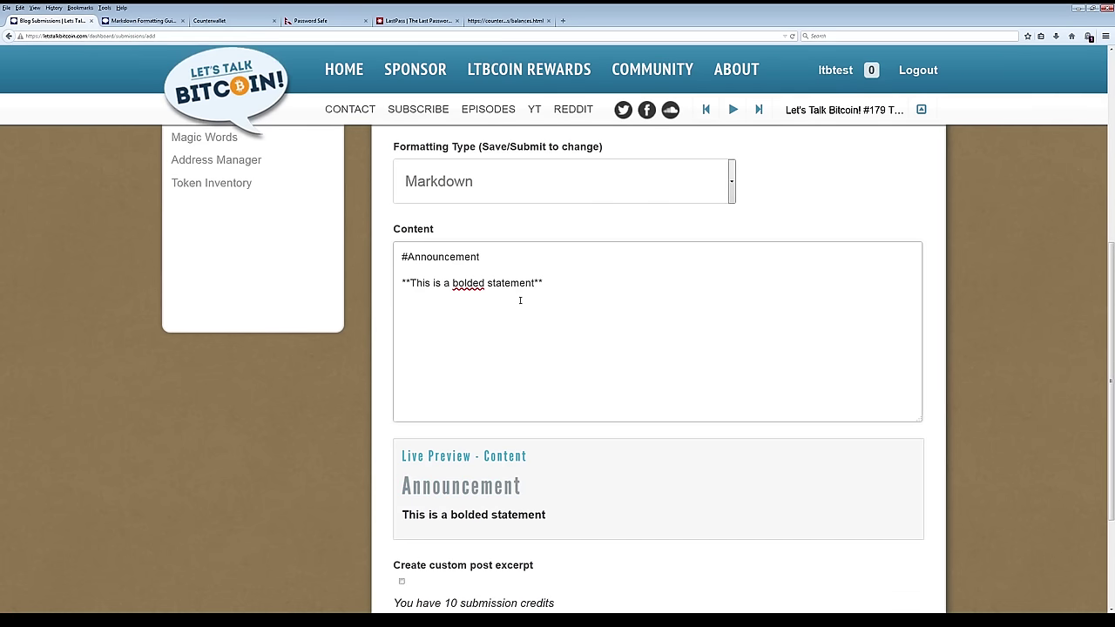
text(#)
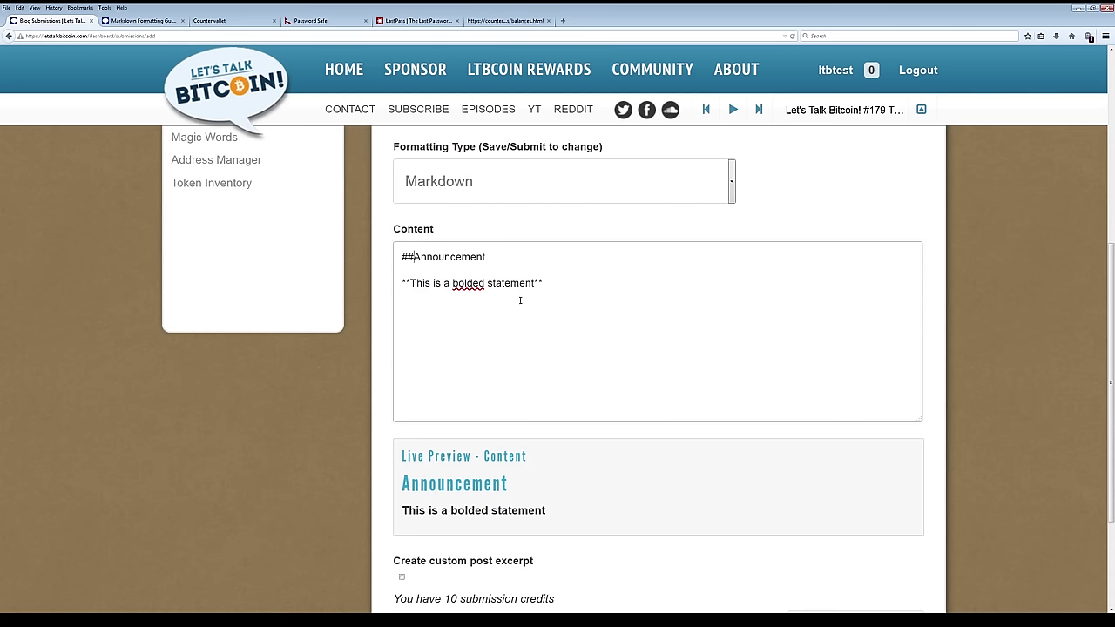
key(BackSpace)
key(ctrl+a)
key(BackSpace)
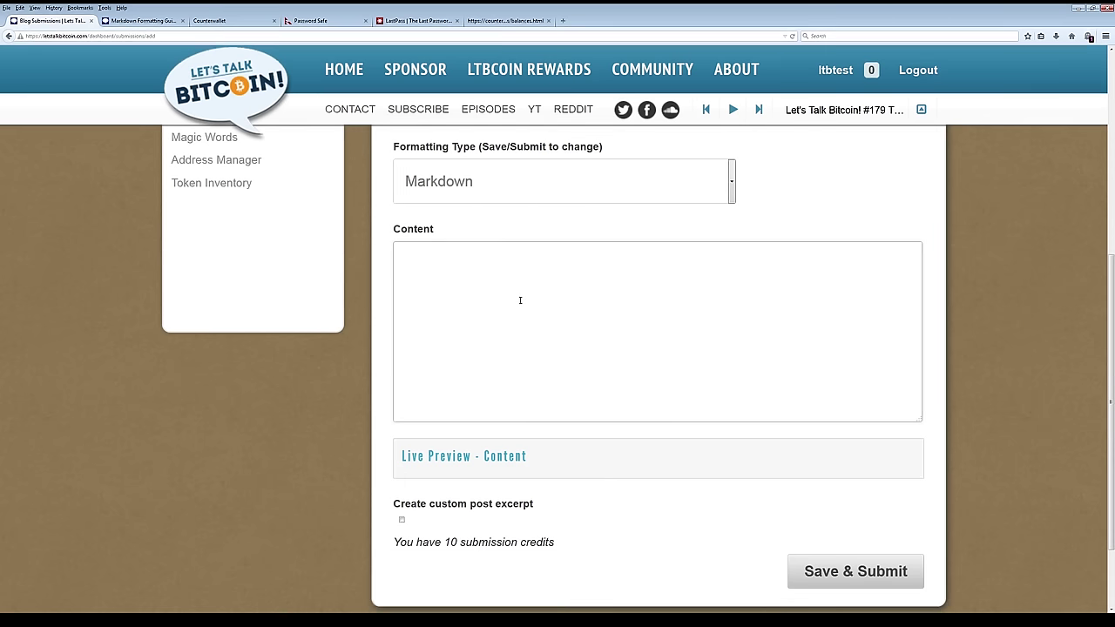
scroll(520, 300, up, 5)
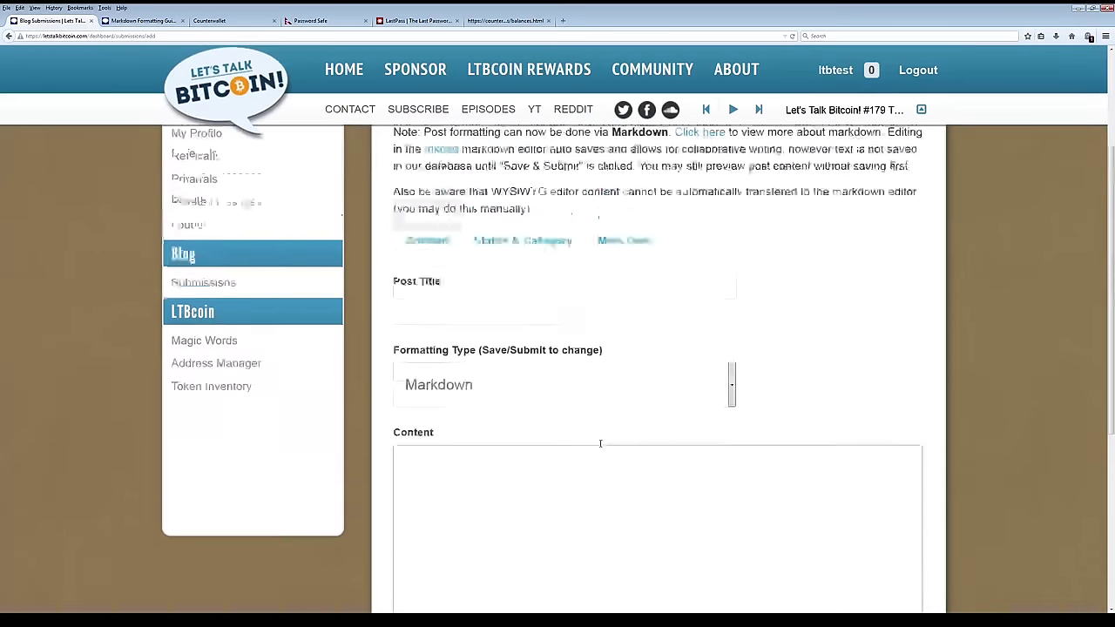
scroll(600, 444, up, 2)
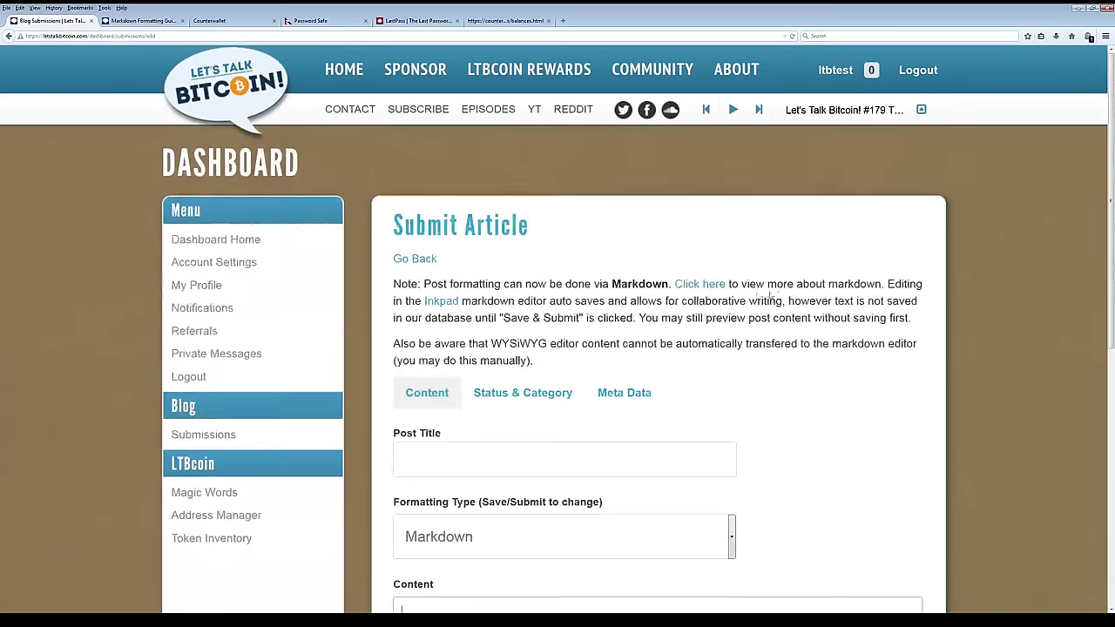
click(702, 285)
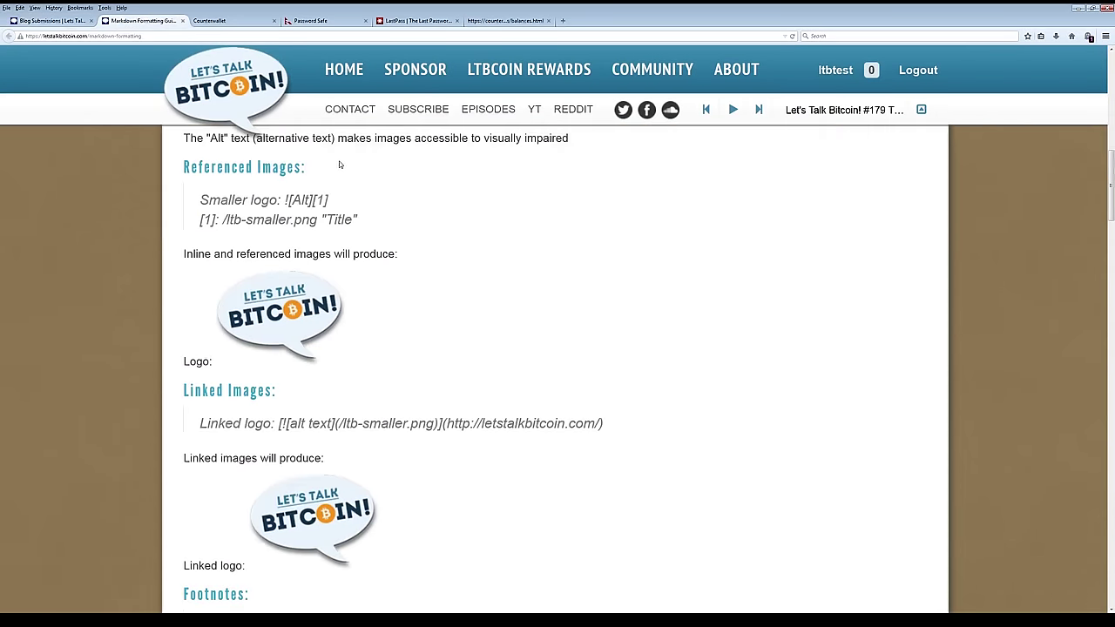
scroll(398, 284, up, 10)
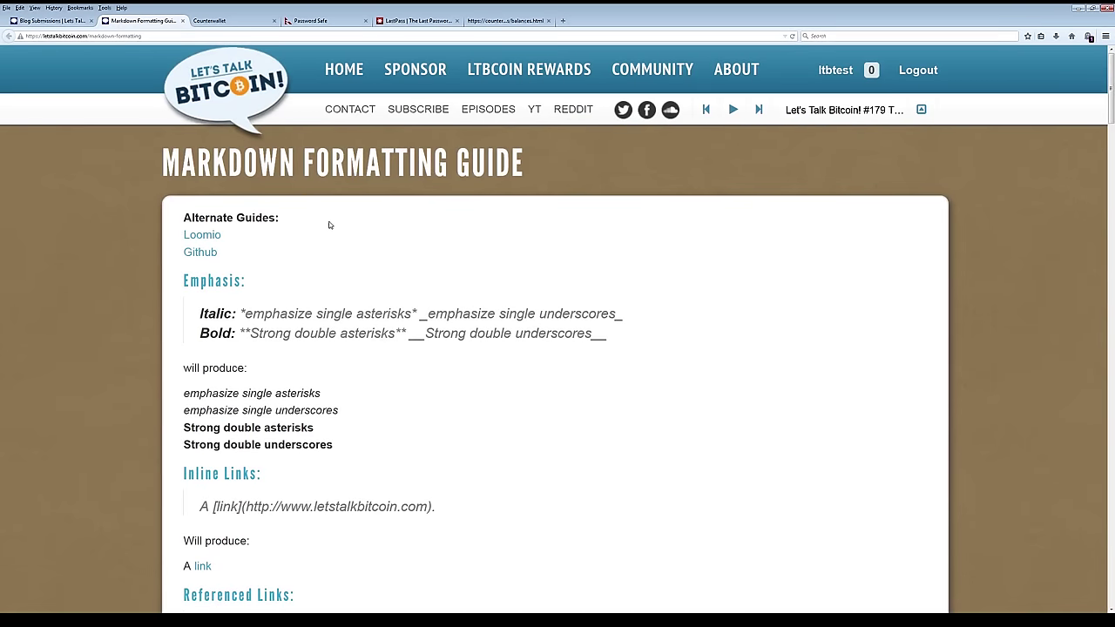
scroll(348, 265, down, 5)
click(55, 21)
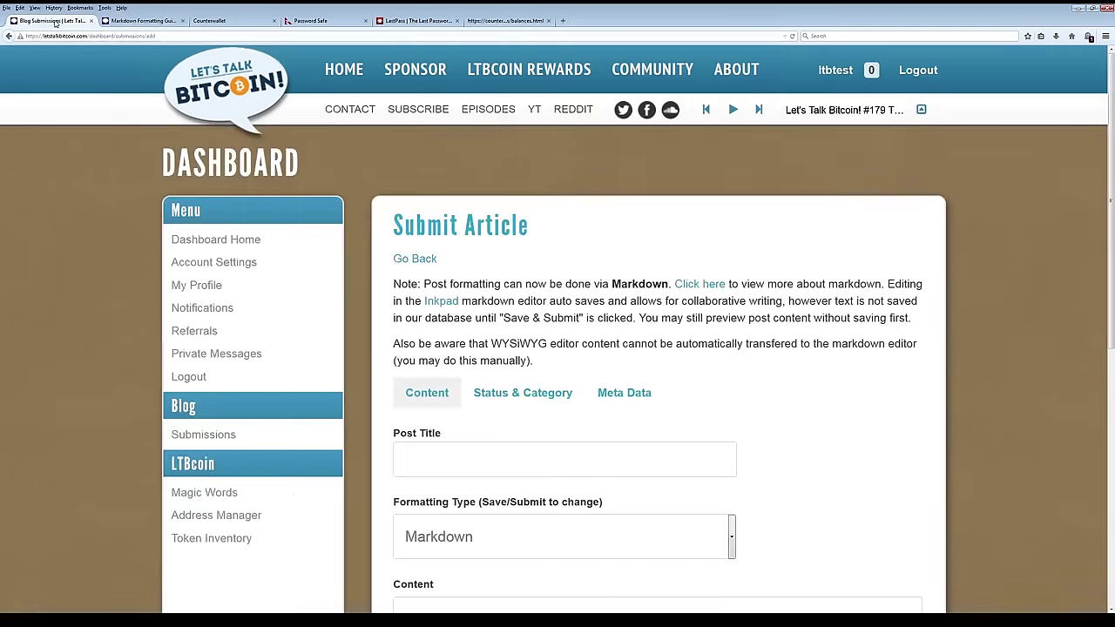
Check the Post Title field, then view the submission's Status & Category settings.
scroll(605, 323, down, 2)
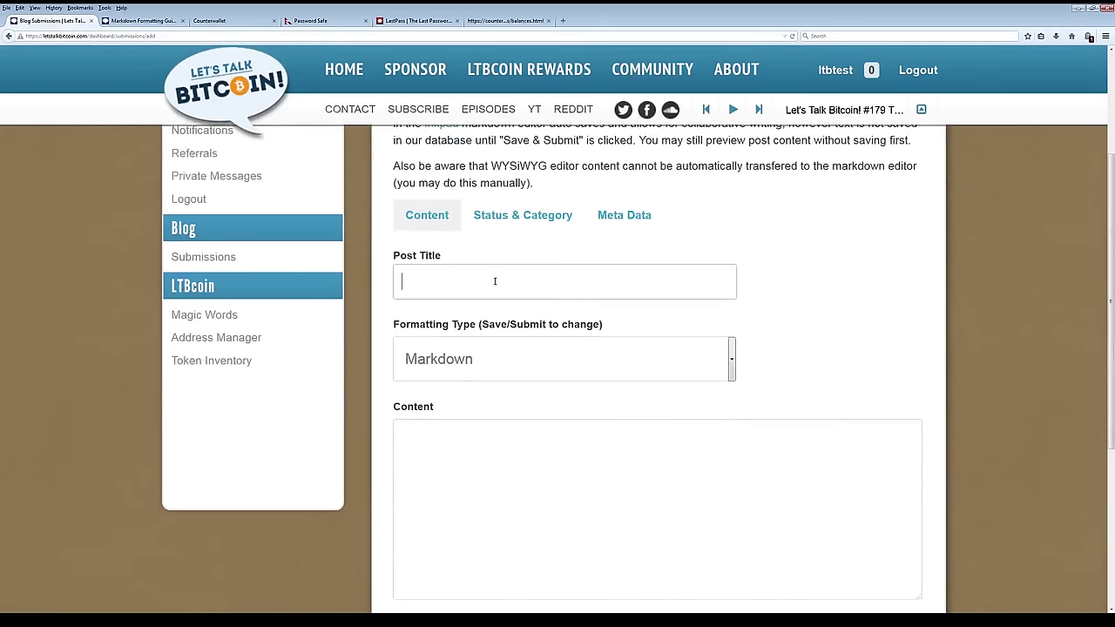
scroll(519, 303, down, 2)
click(551, 335)
scroll(550, 334, up, 2)
click(511, 218)
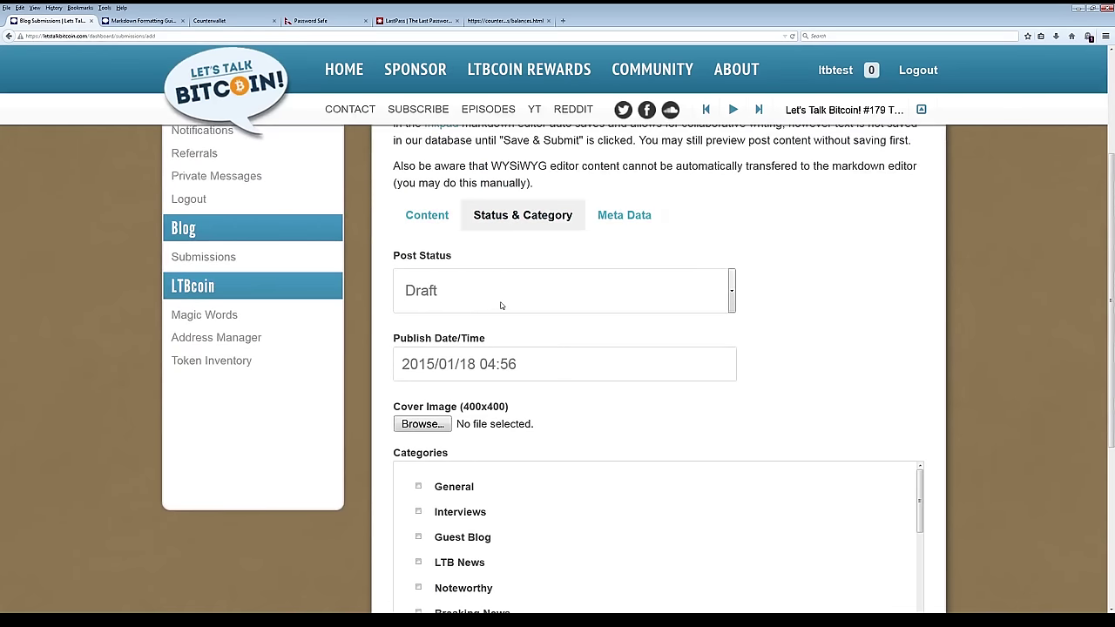
Inspect the Publish Date/Time picker, then bring up the site's home page in another tab.
scroll(804, 389, down, 3)
click(550, 189)
click(792, 241)
click(520, 188)
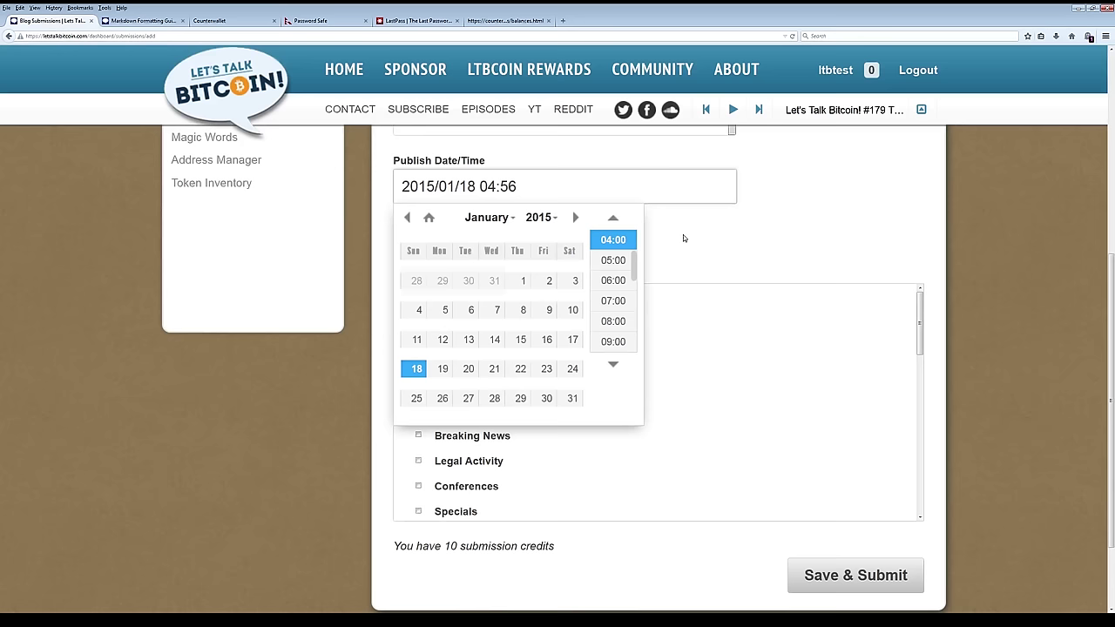
click(683, 234)
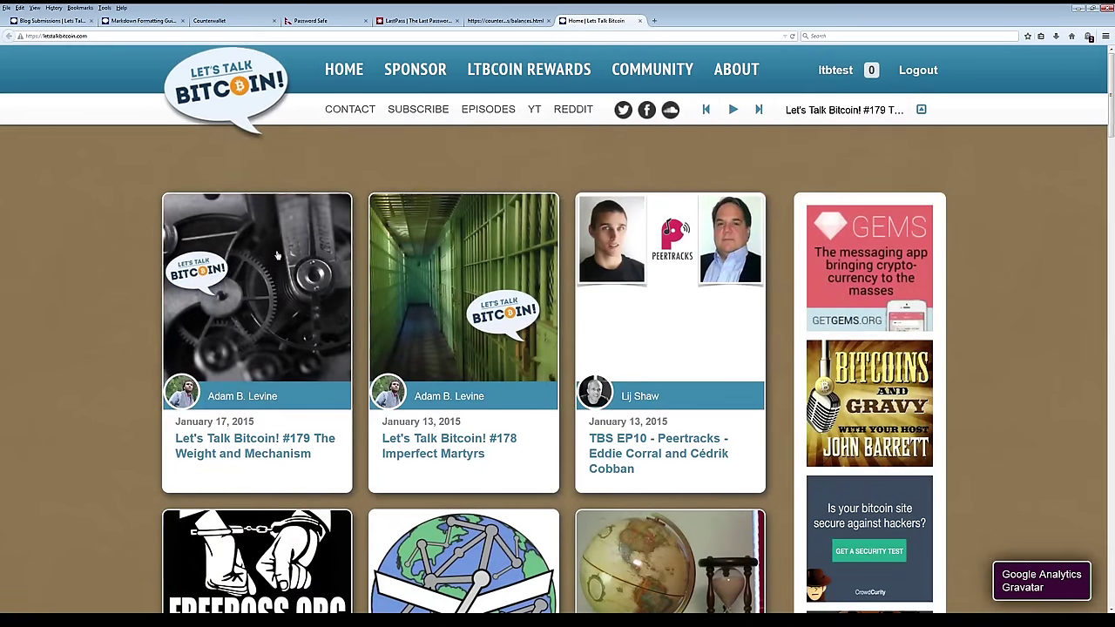
Browse the home page's episode cards, then return to the Blog Submissions article form.
scroll(688, 349, down, 2)
scroll(689, 349, down, 3)
scroll(443, 526, up, 5)
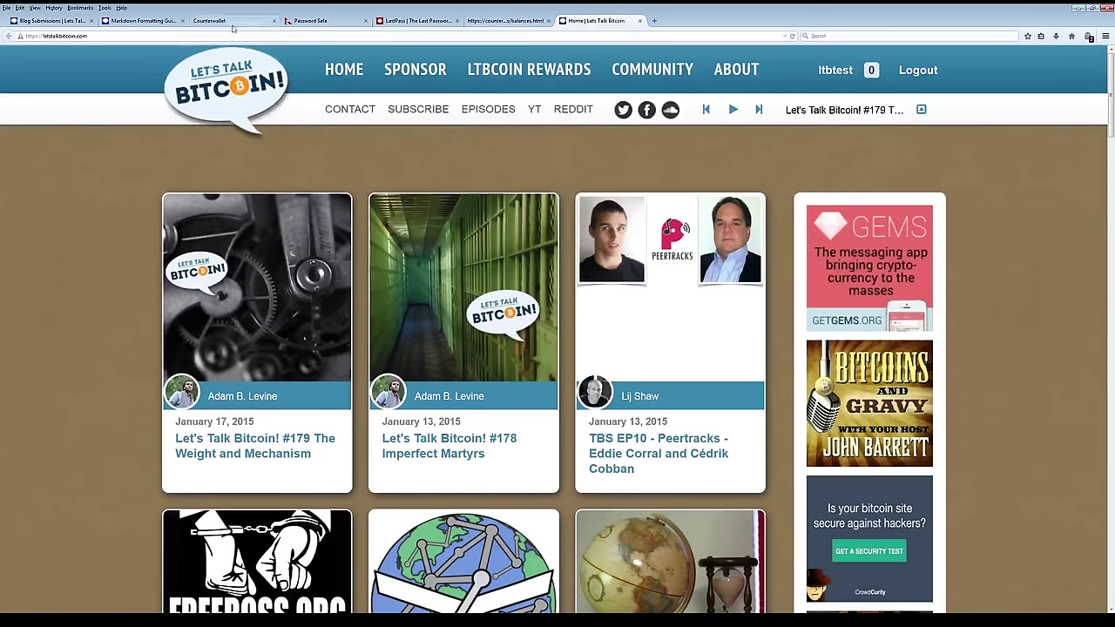
click(50, 20)
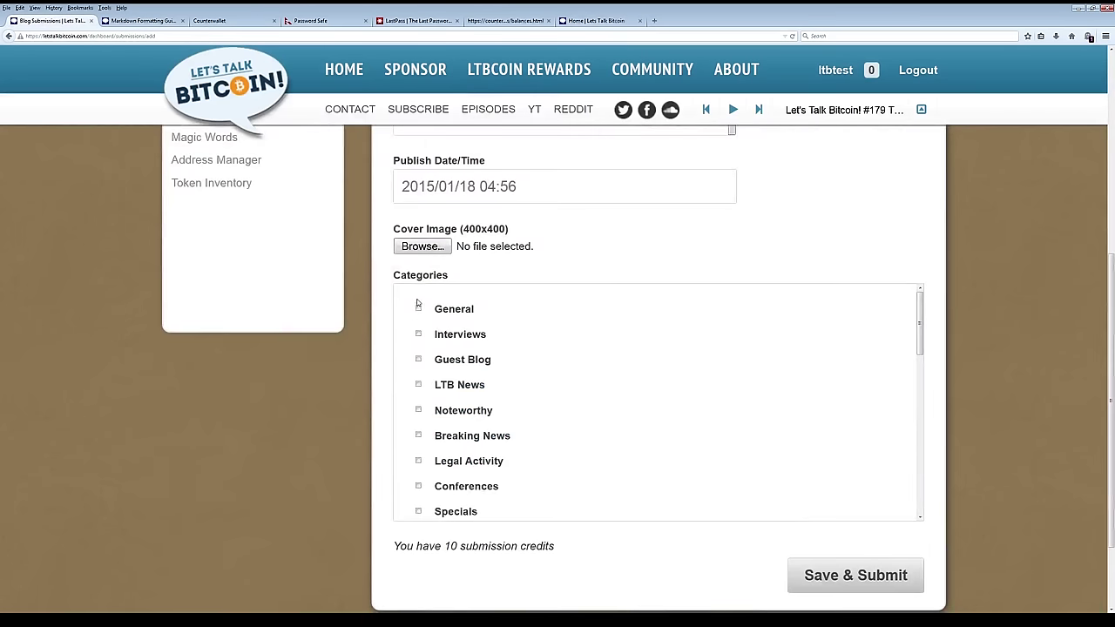
Tick the General checkbox under Categories.
scroll(418, 307, up, 2)
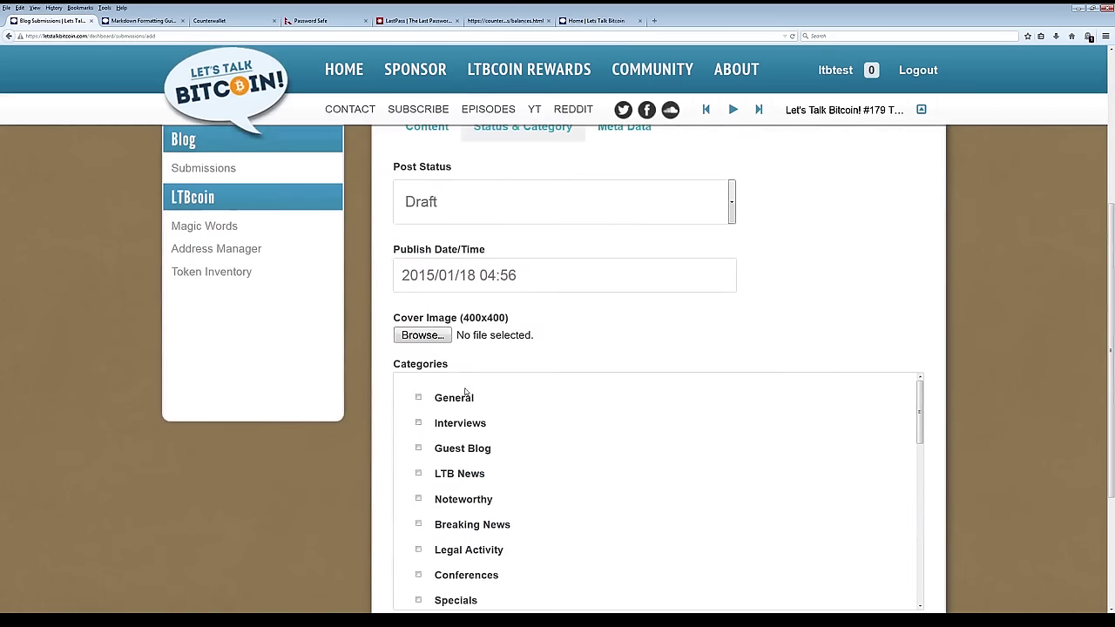
click(419, 398)
scroll(438, 418, down, 2)
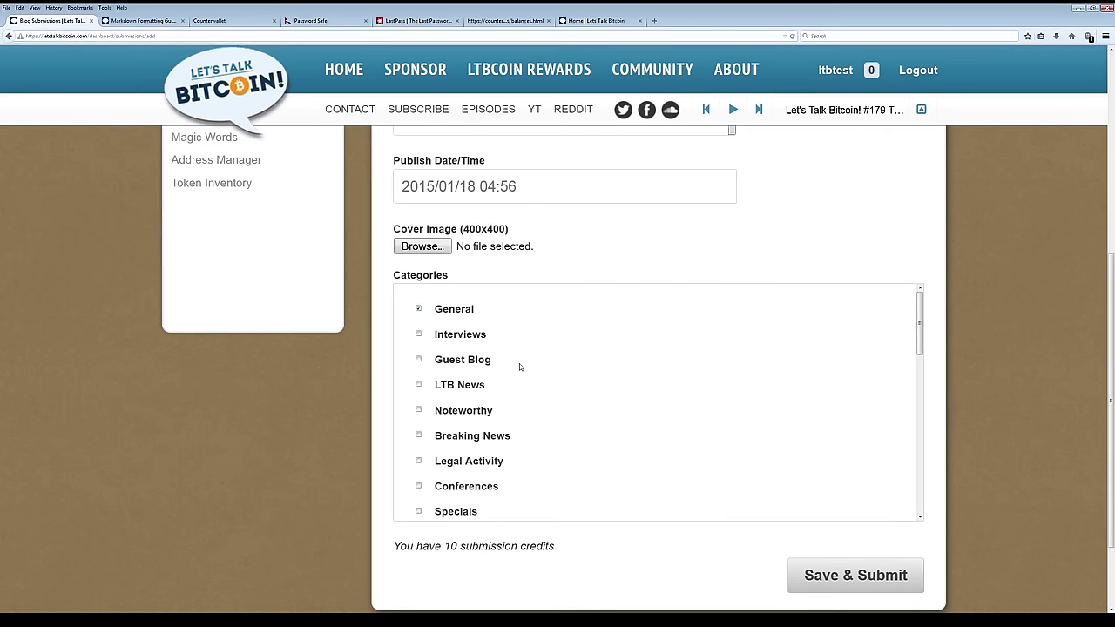
scroll(950, 490, up, 3)
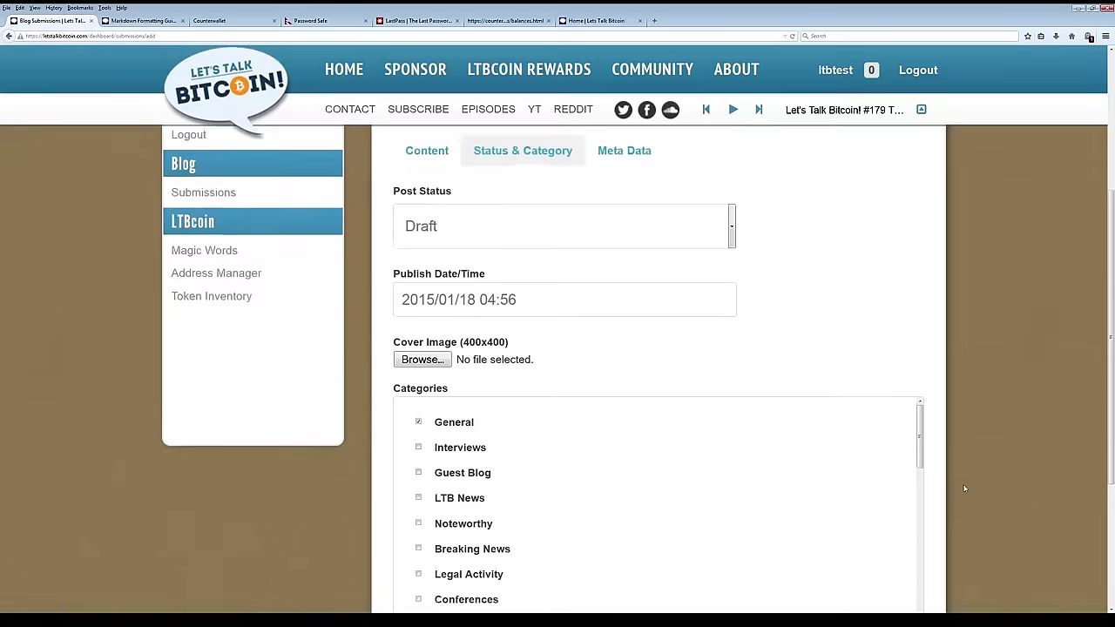
scroll(965, 489, up, 3)
scroll(964, 488, down, 6)
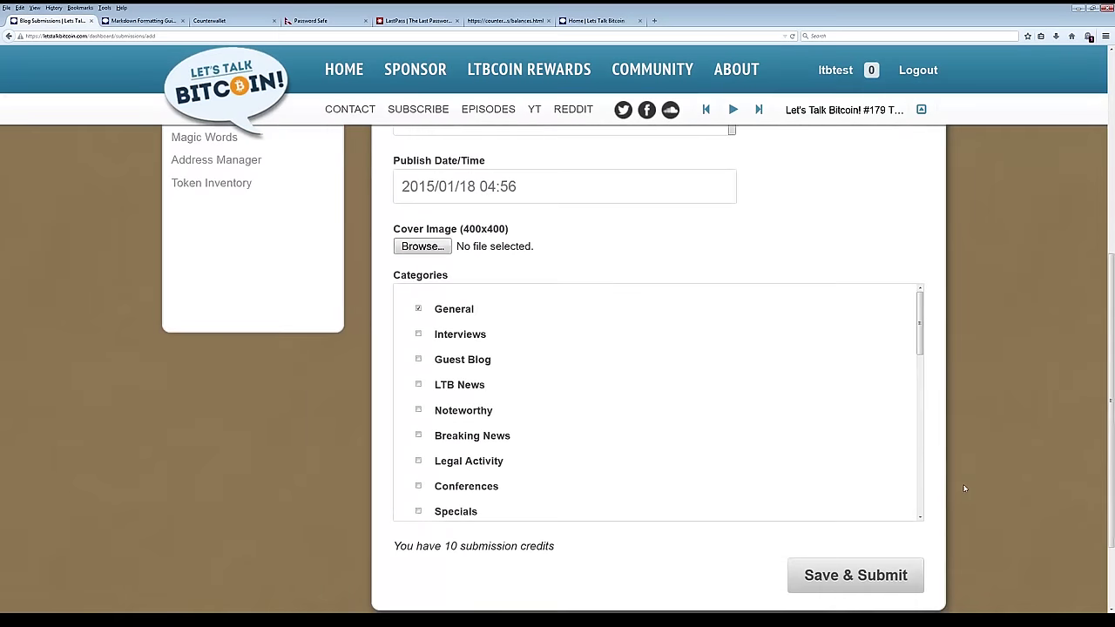
scroll(862, 421, up, 3)
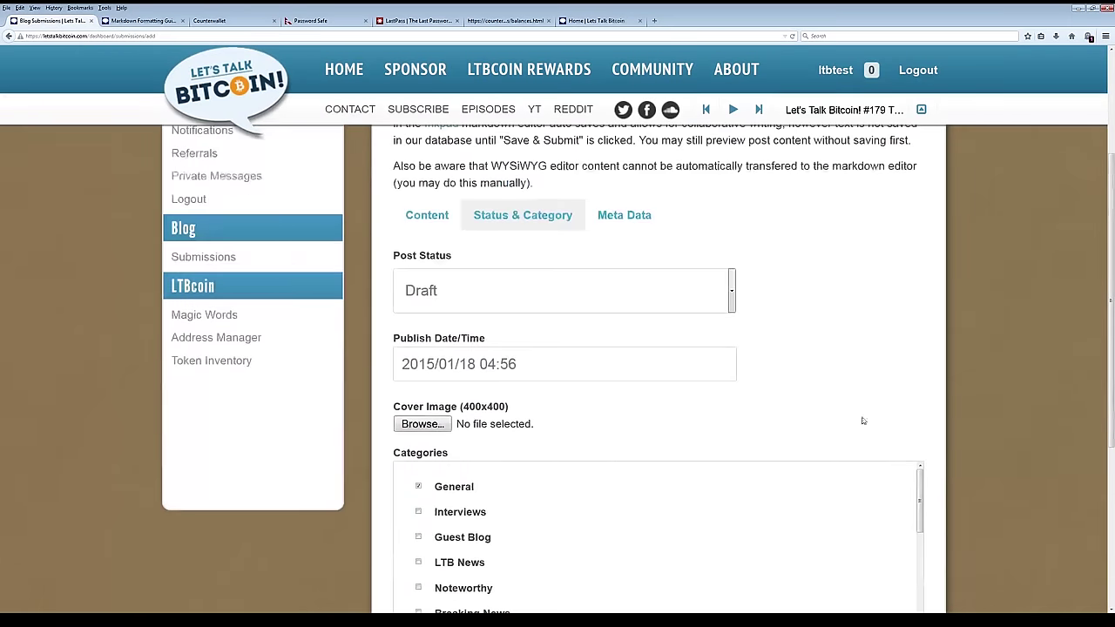
Check the Post Status options and leave the status on Draft.
click(498, 287)
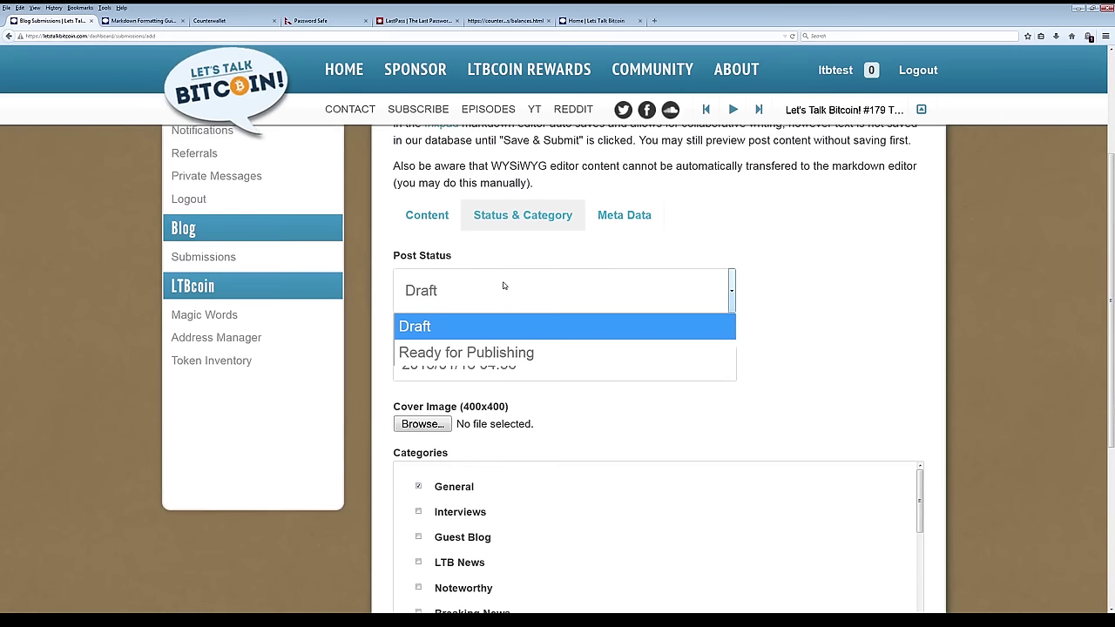
click(503, 286)
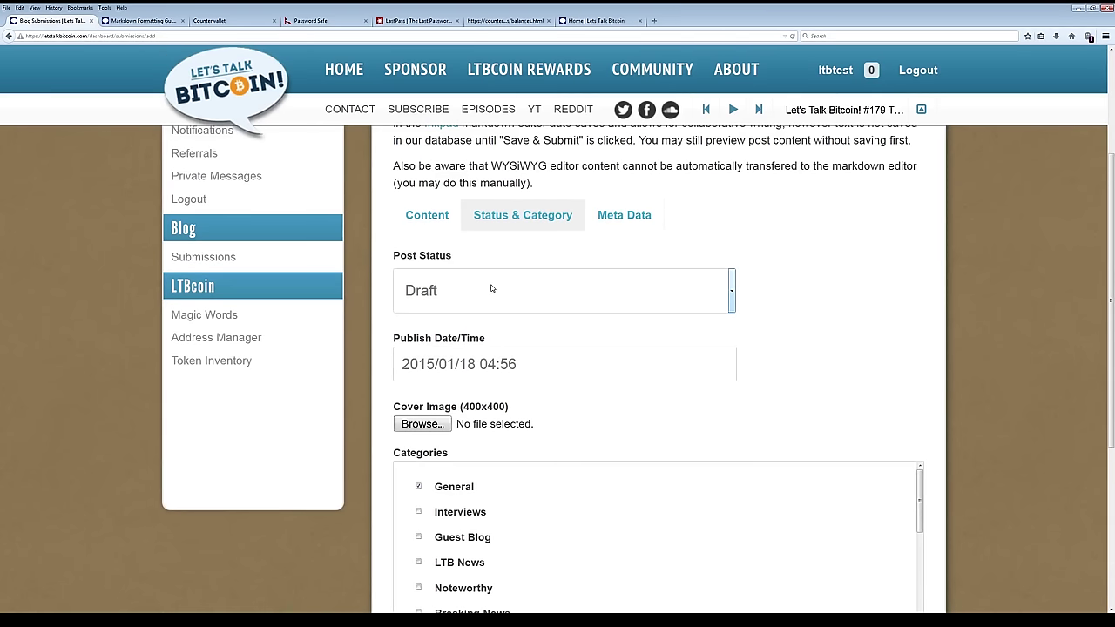
click(491, 289)
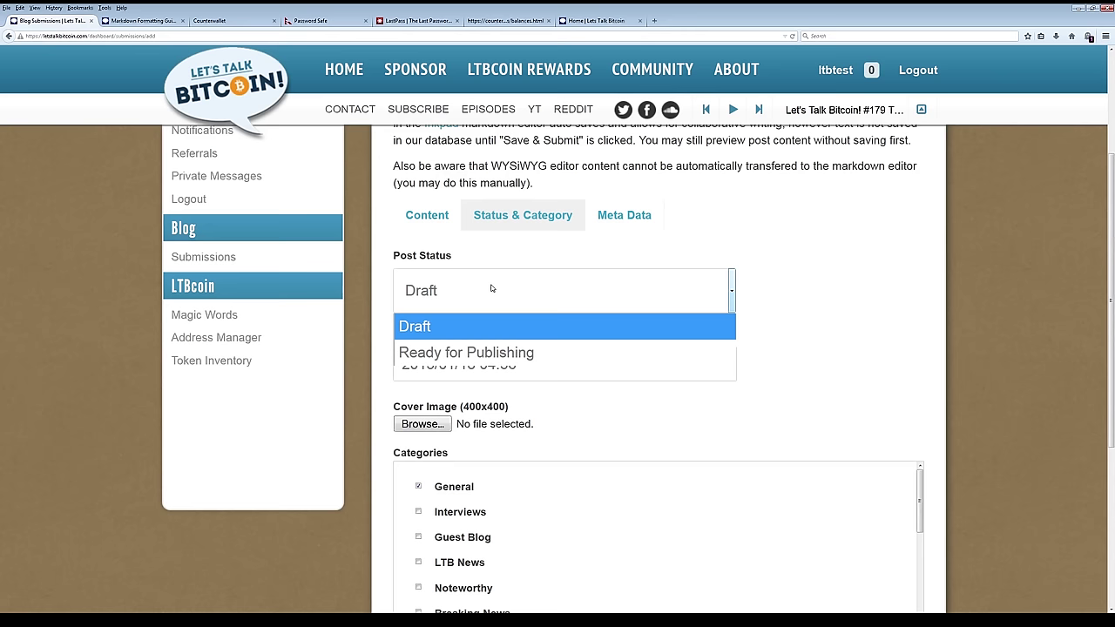
click(491, 288)
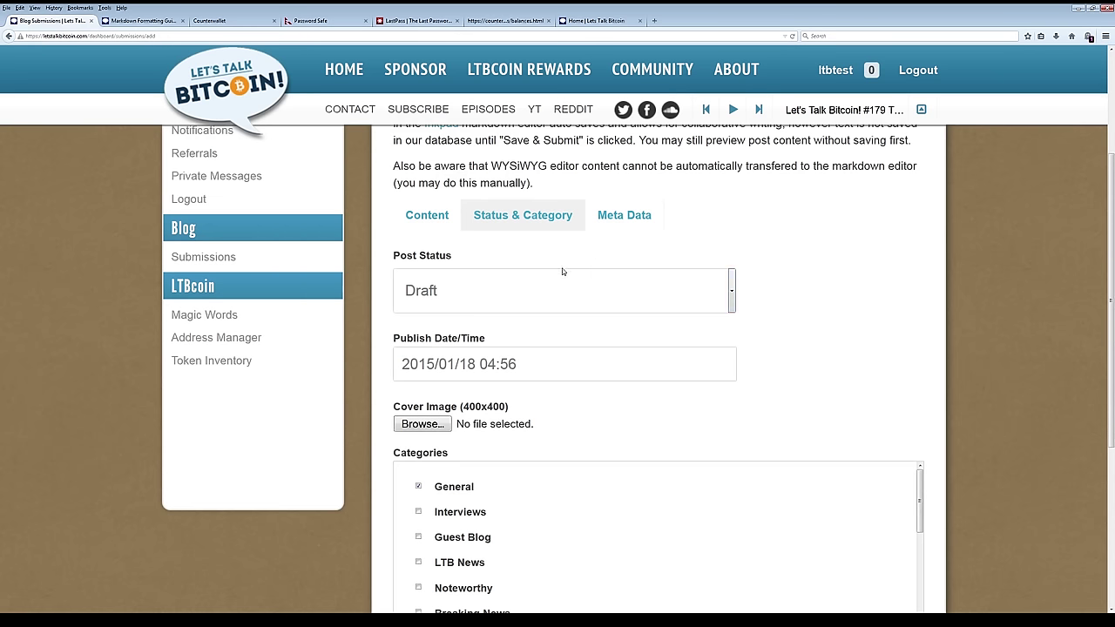
click(562, 288)
click(562, 288)
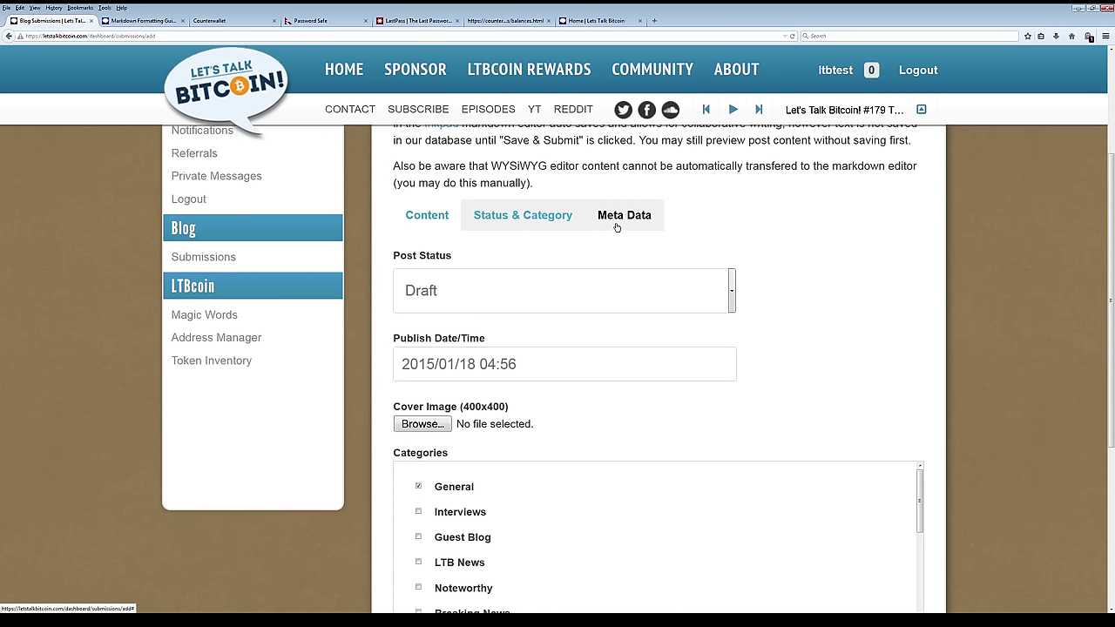
click(617, 227)
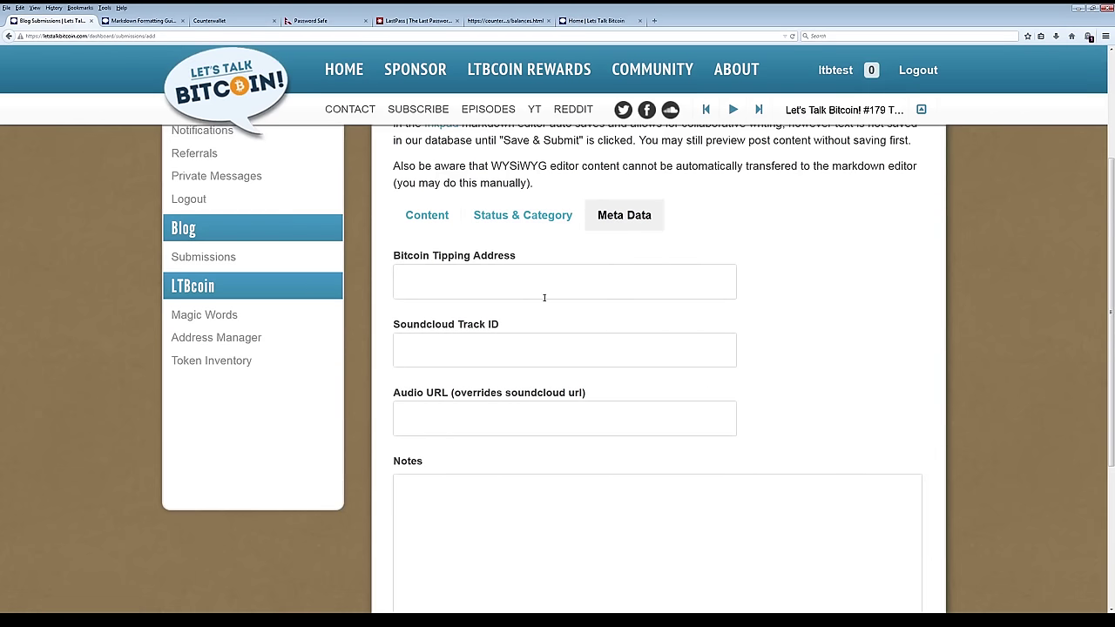
scroll(799, 325, down, 2)
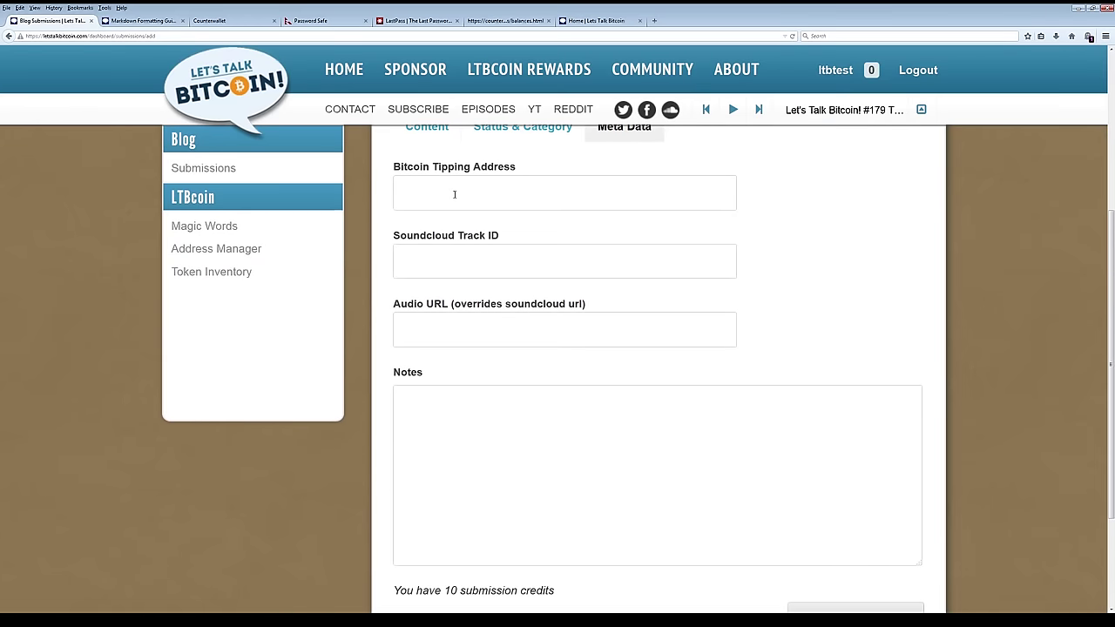
scroll(549, 406, up, 2)
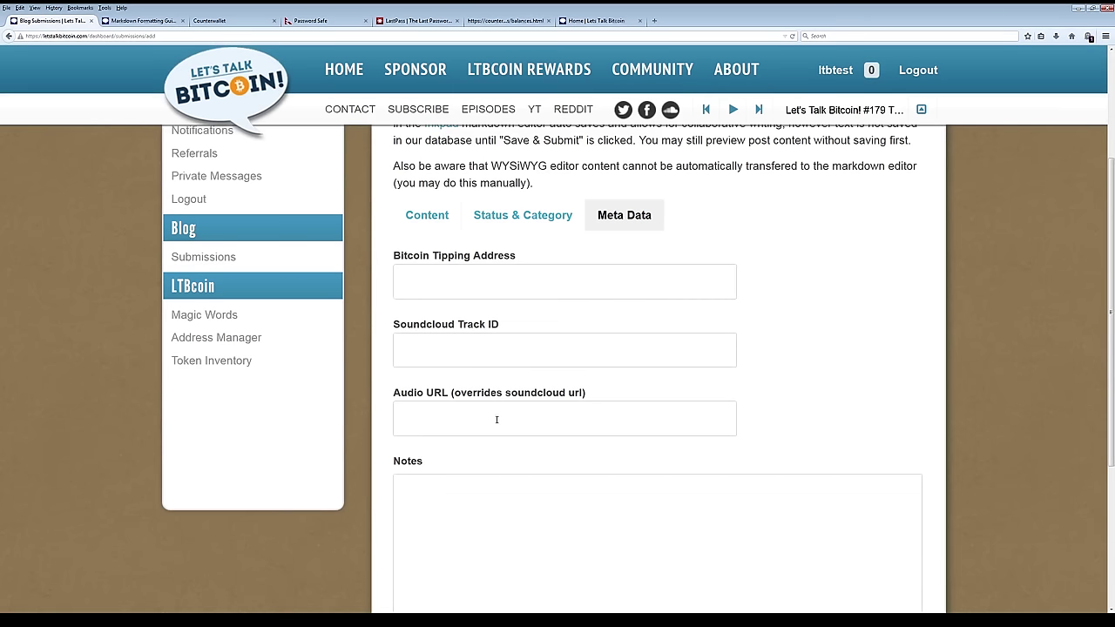
scroll(481, 322, up, 2)
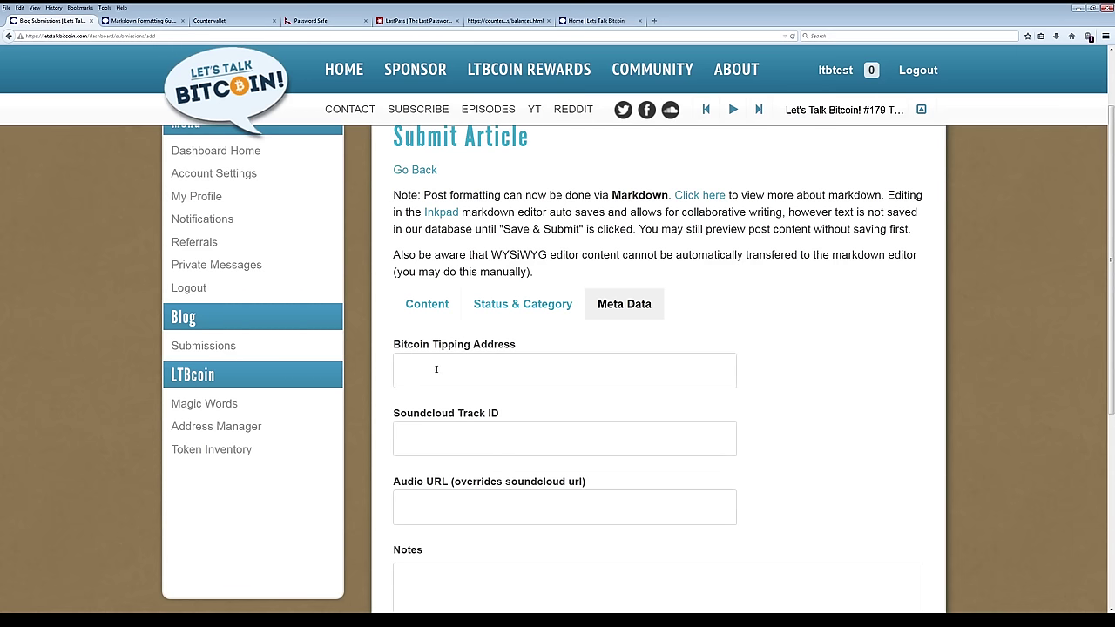
scroll(448, 357, down, 2)
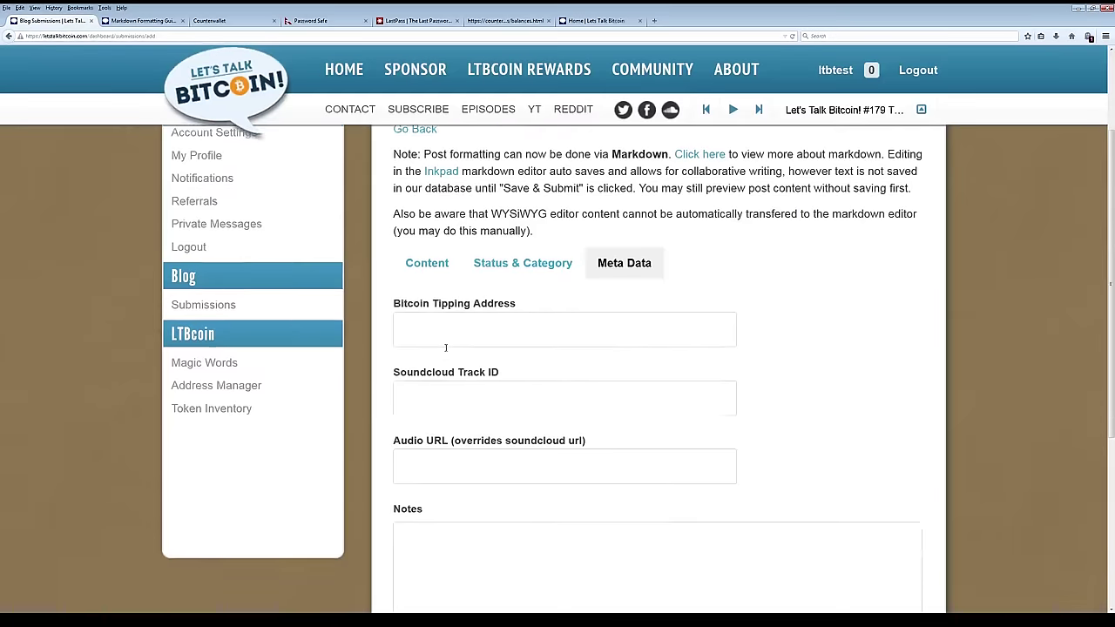
scroll(559, 371, down, 5)
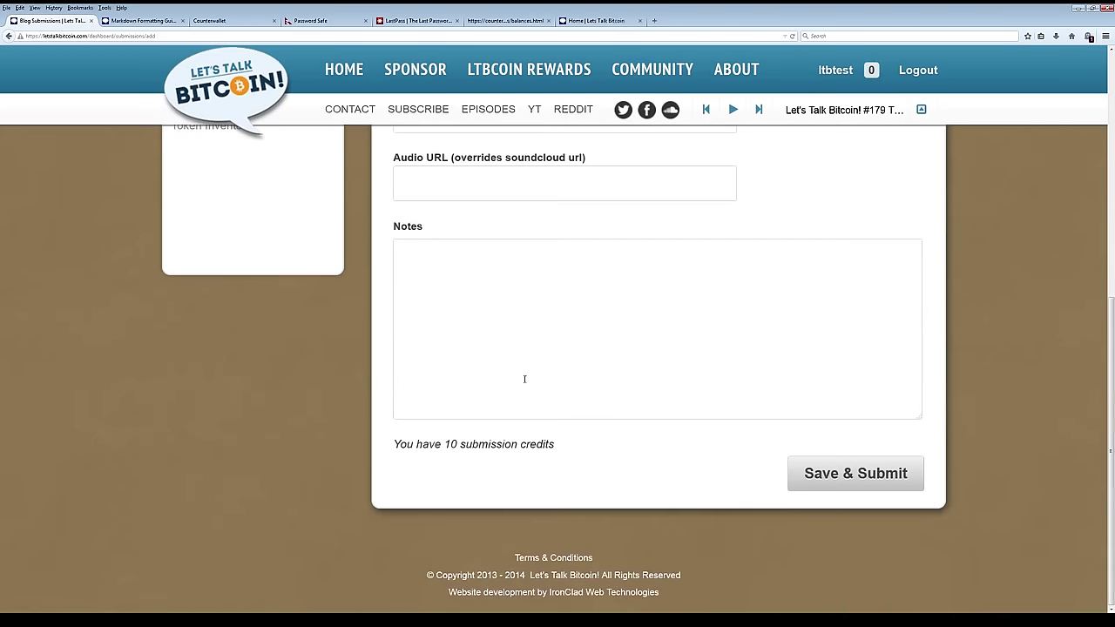
scroll(522, 367, up, 2)
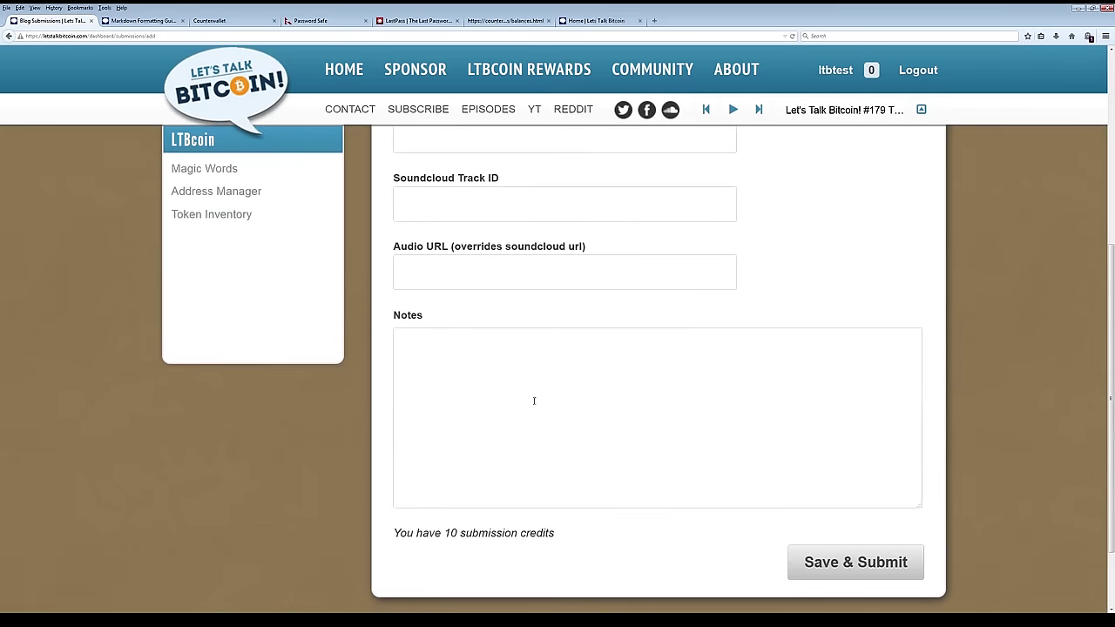
scroll(526, 351, up, 6)
scroll(644, 488, down, 3)
scroll(607, 507, down, 3)
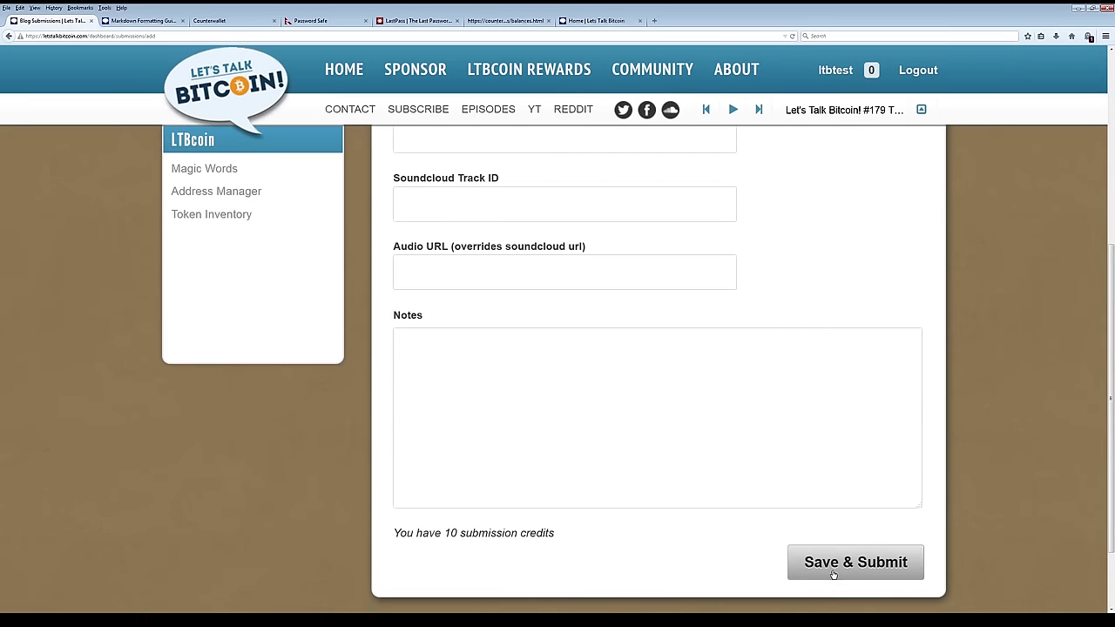
scroll(610, 505, up, 3)
Enter 'Test' as the post title in the Content fields and Save & Submit.
scroll(602, 504, up, 3)
click(427, 393)
click(459, 453)
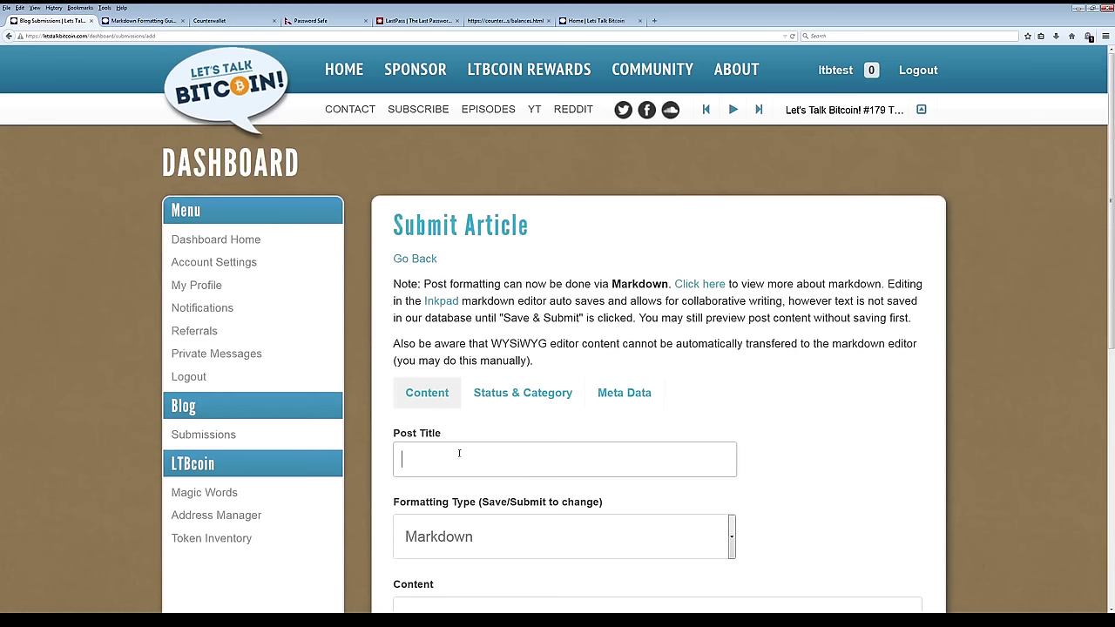
text(Test)
scroll(761, 401, down, 10)
click(838, 478)
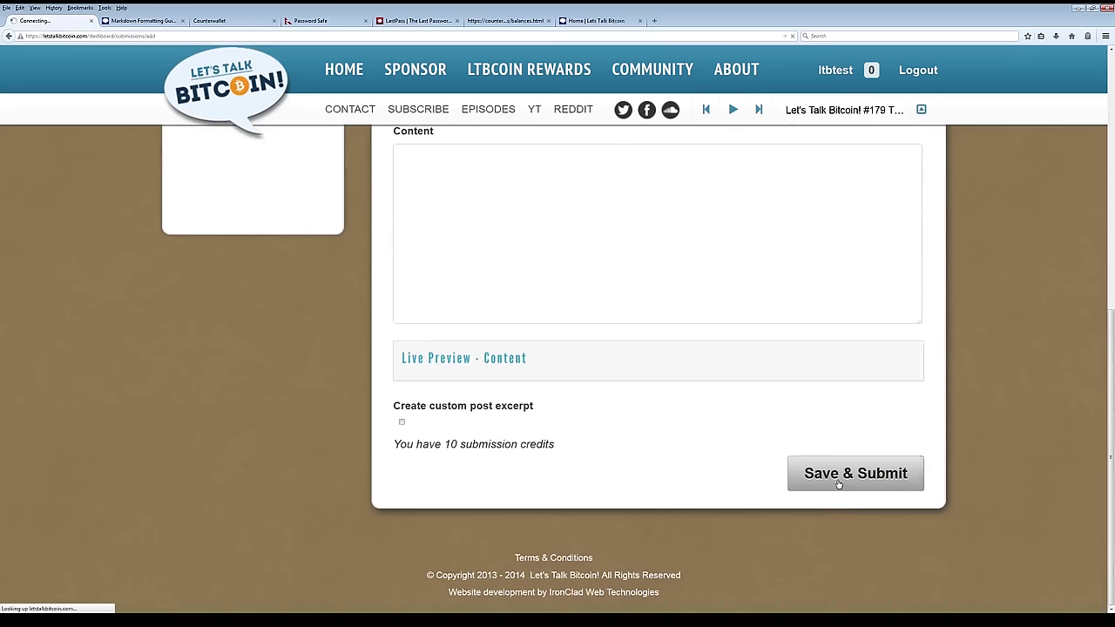
Show and hide the Purchase Credits details, confirming 9 submission credits remain.
scroll(658, 436, up, 8)
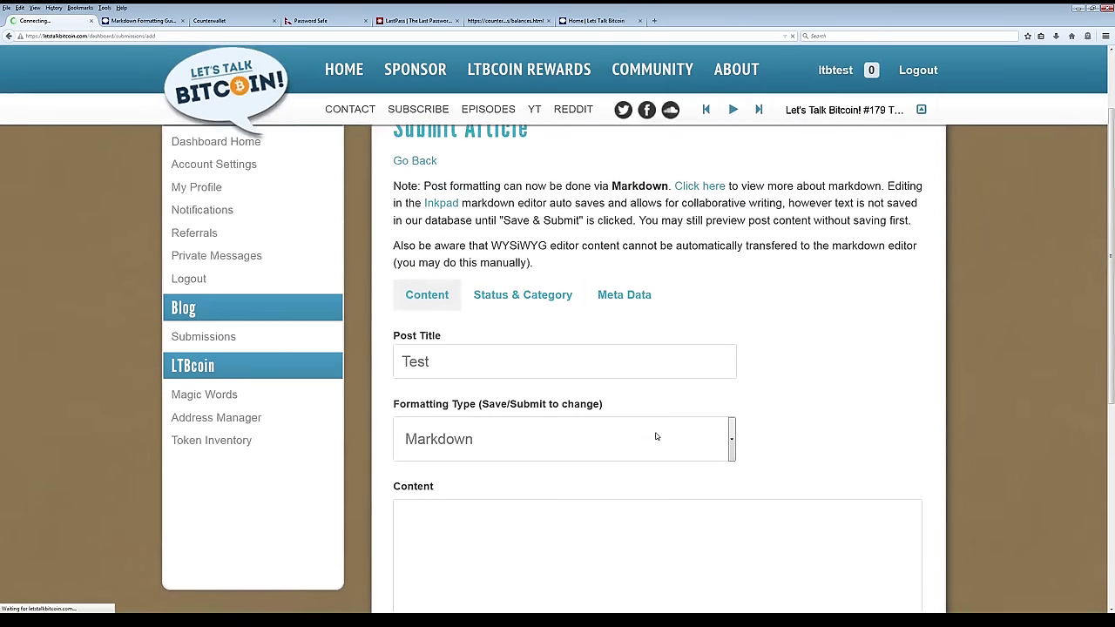
scroll(650, 430, down, 2)
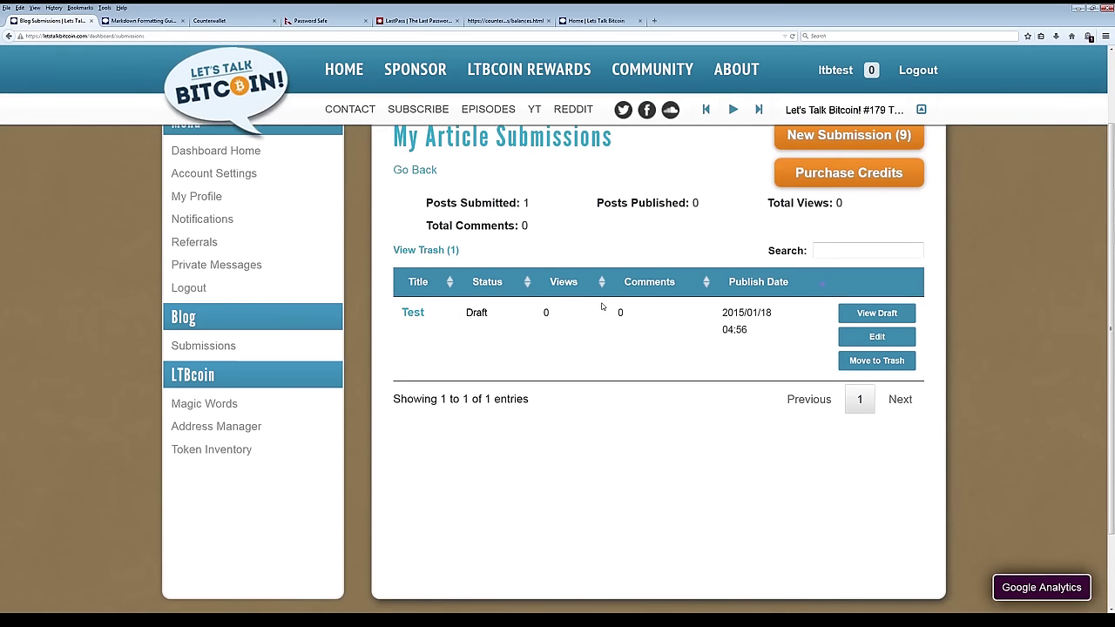
scroll(568, 366, up, 2)
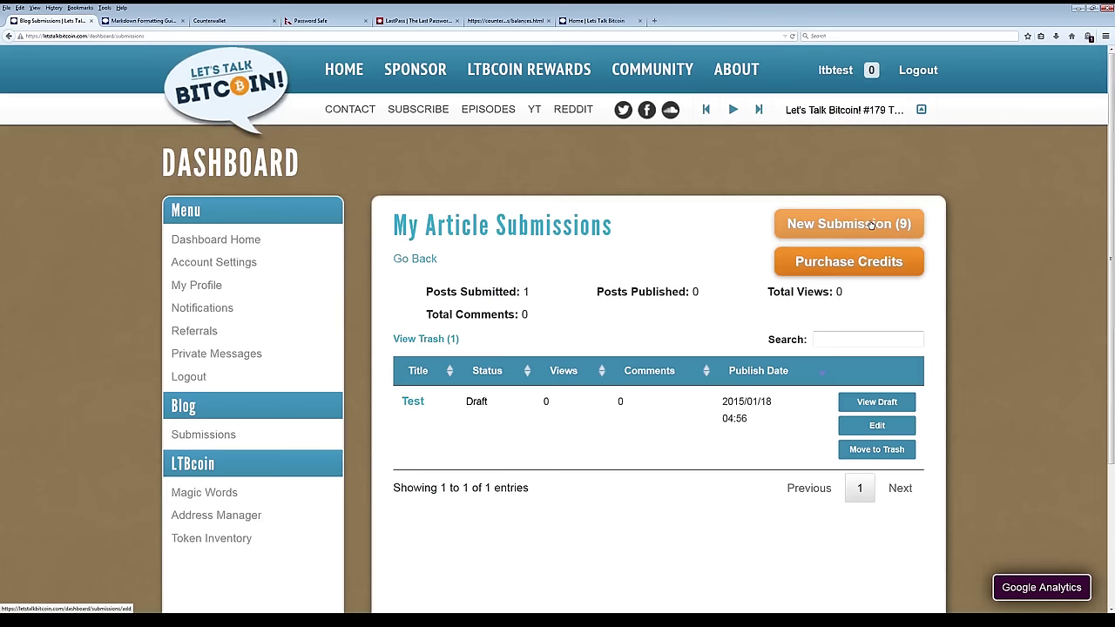
click(832, 270)
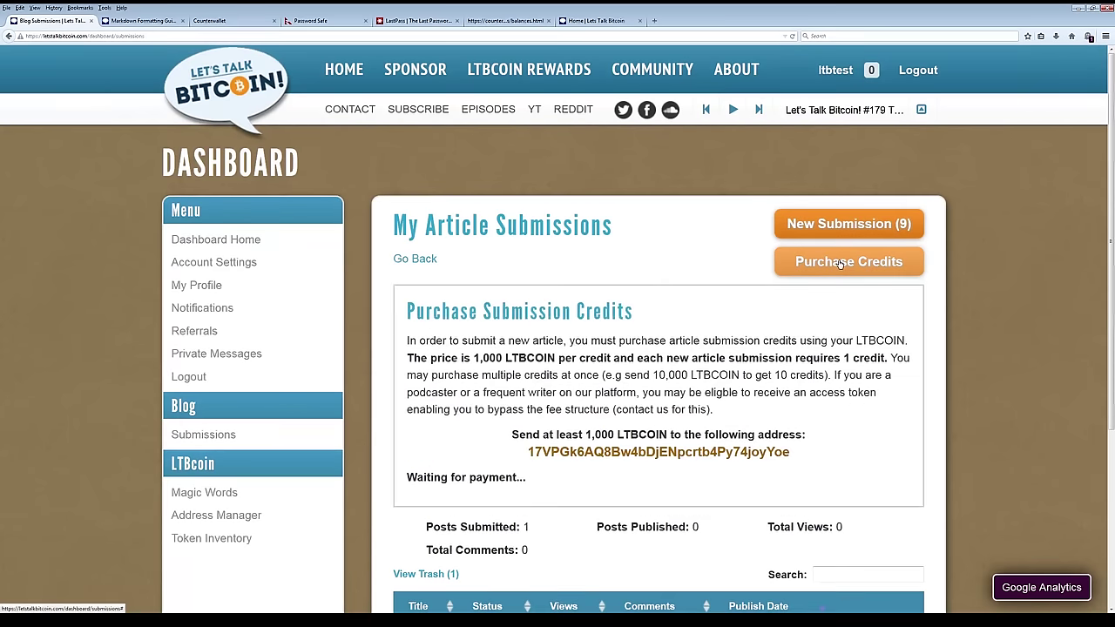
click(832, 273)
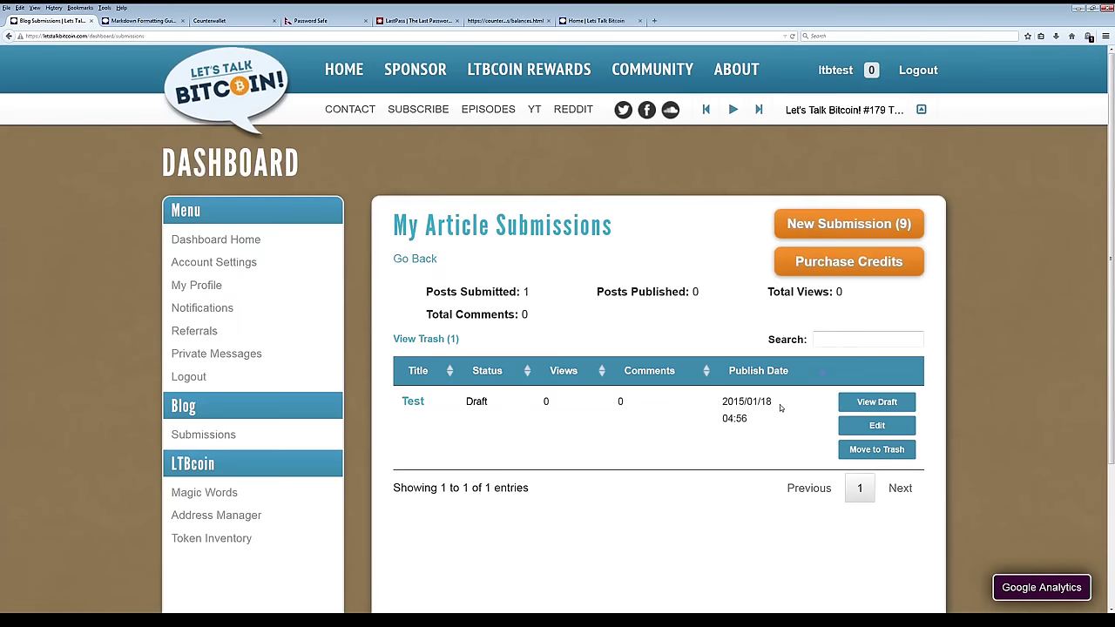
scroll(872, 366, down, 2)
middle_click(876, 313)
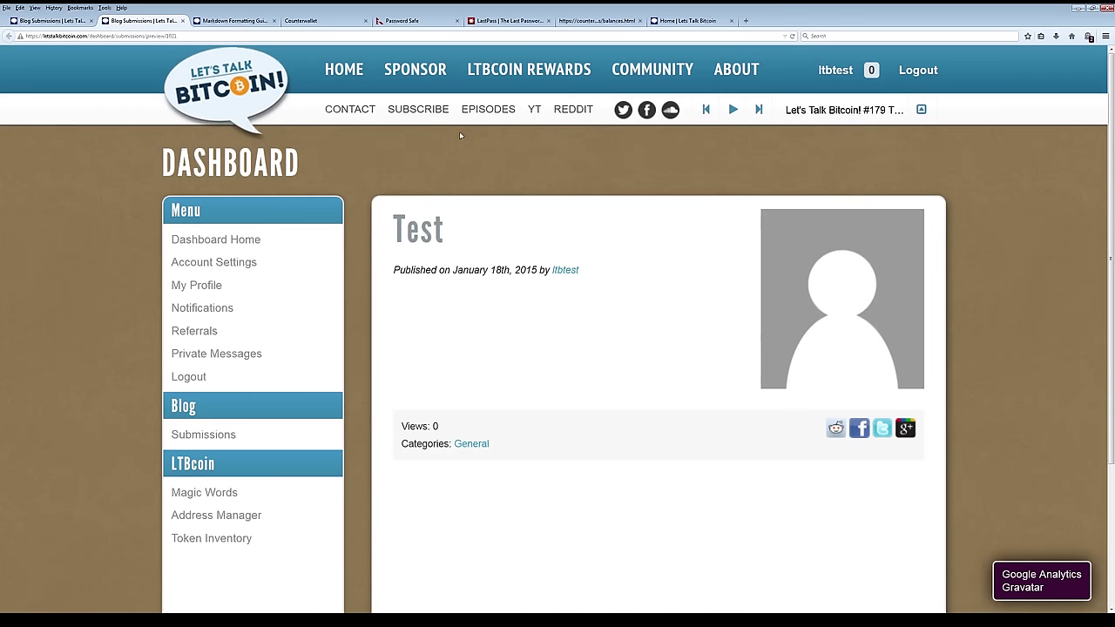
click(183, 20)
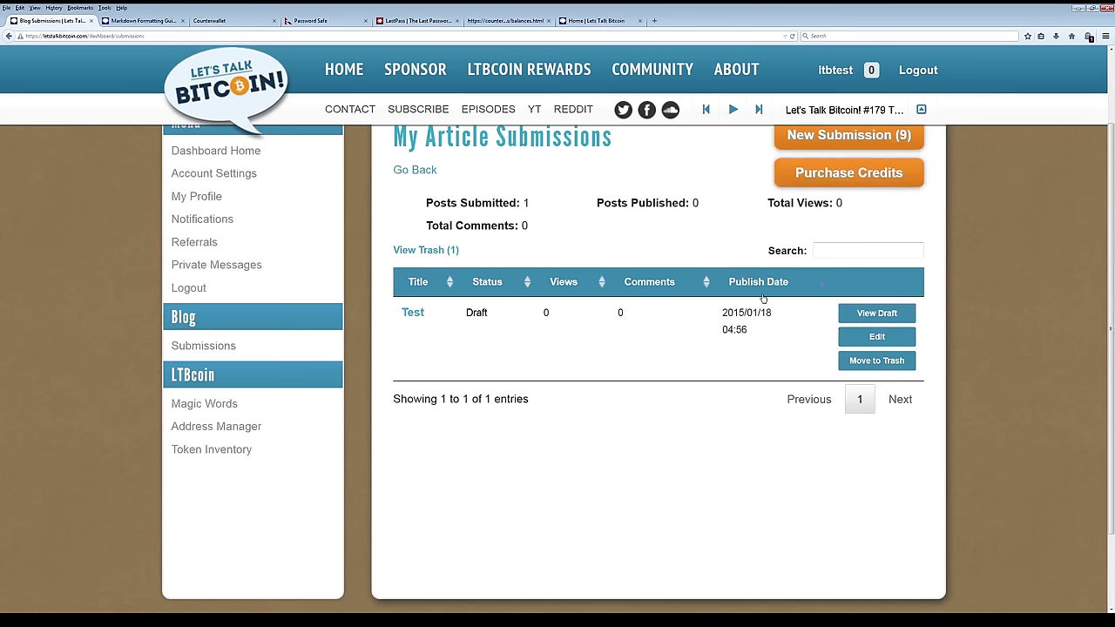
right_click(878, 338)
Open the Test draft's Edit page in a new tab and switch to it.
click(902, 346)
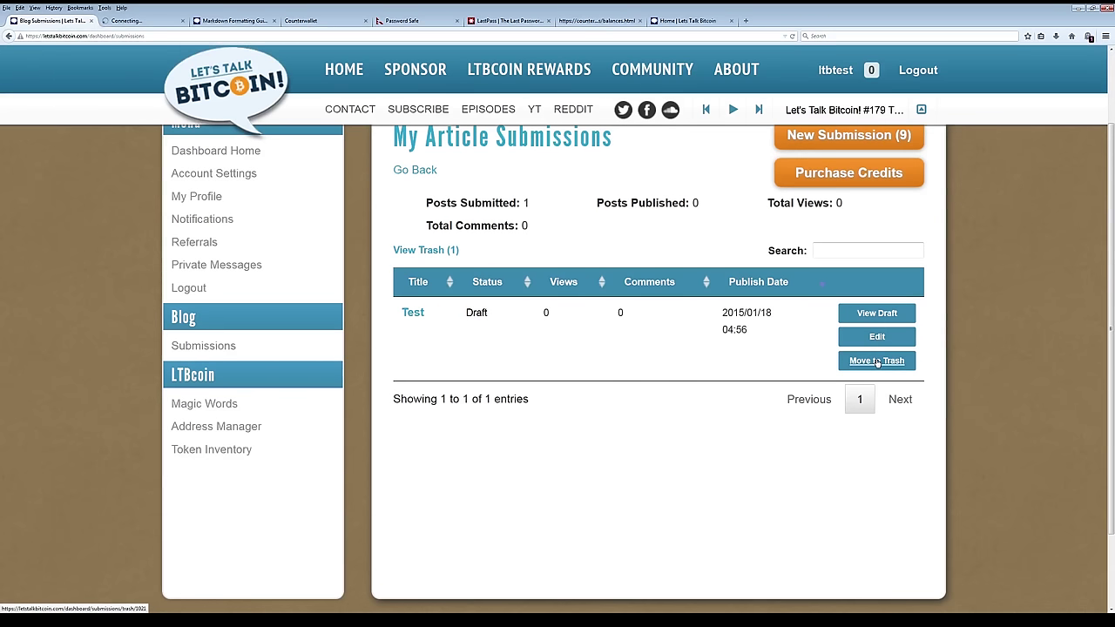
click(877, 360)
key(ctrl+Tab)
scroll(914, 369, down, 3)
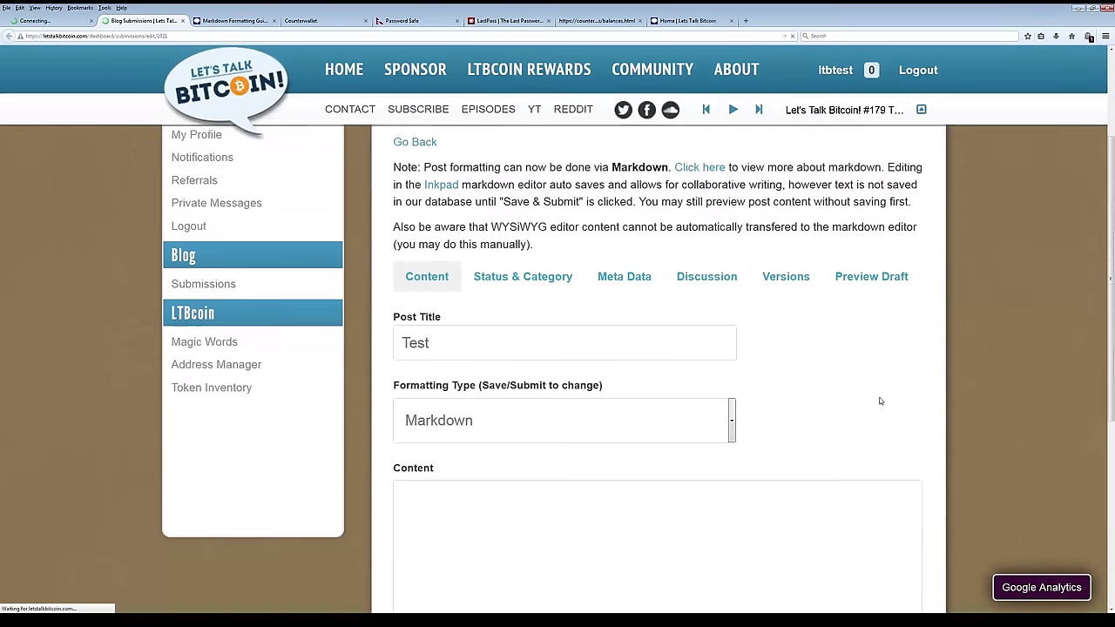
scroll(829, 353, down, 4)
scroll(918, 326, up, 3)
scroll(918, 326, up, 1)
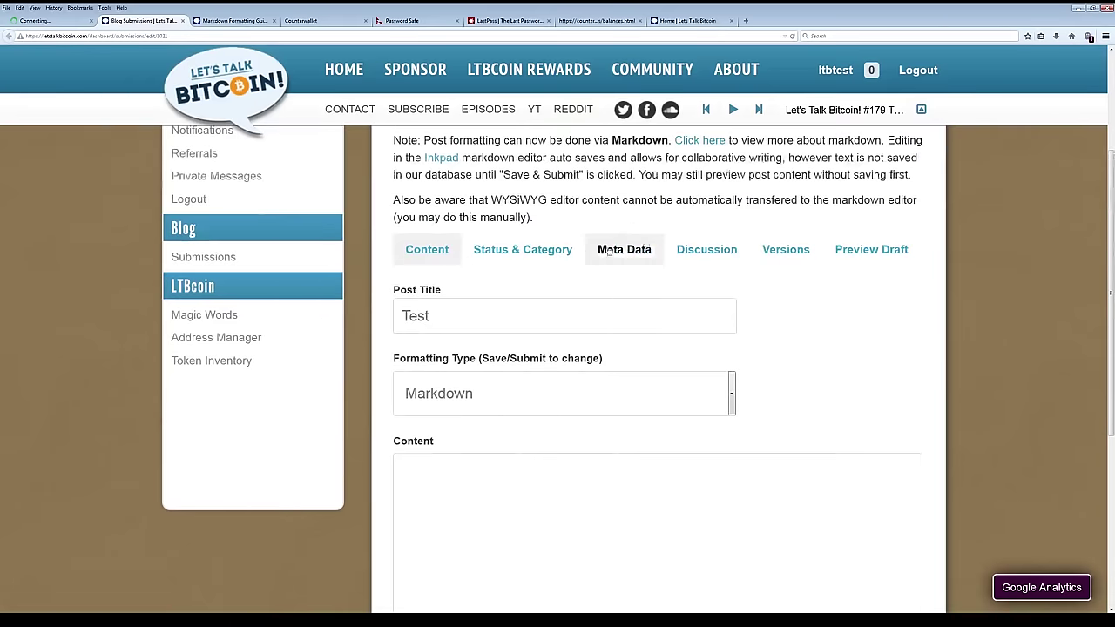
Review the draft's Discussion and Versions sections, then return to its Content fields.
click(708, 246)
scroll(835, 320, down, 2)
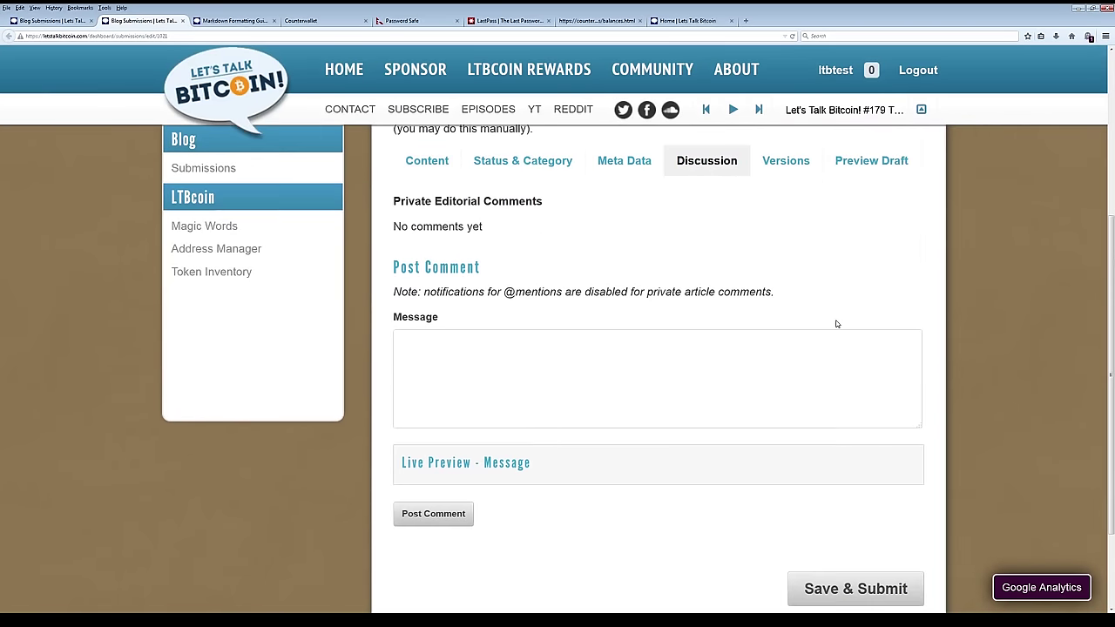
scroll(836, 324, up, 2)
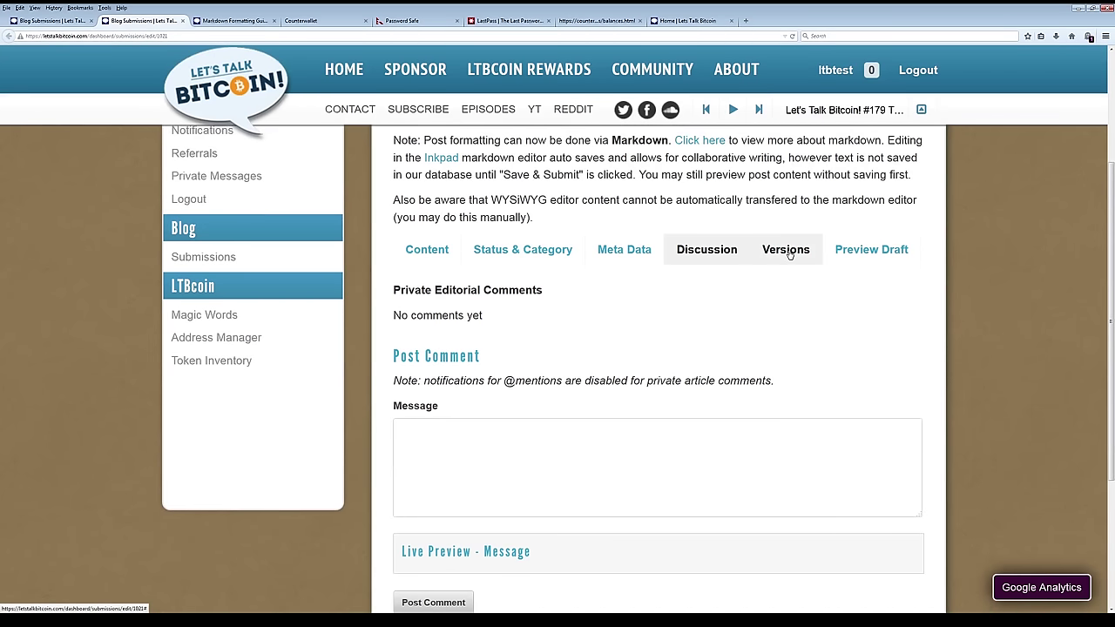
click(788, 254)
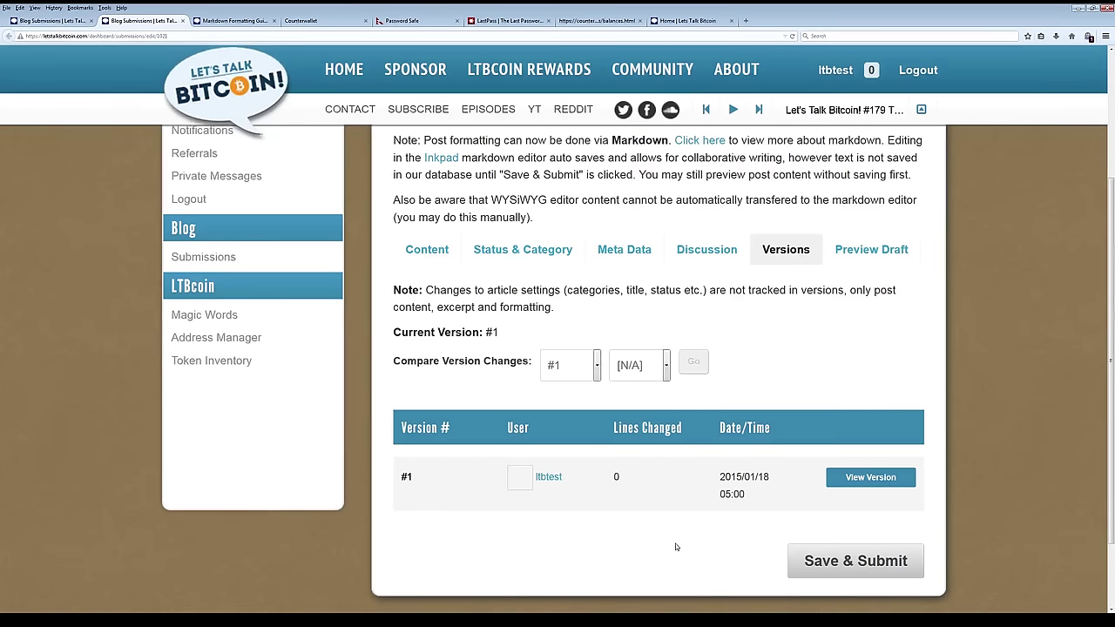
scroll(675, 546, up, 3)
scroll(678, 545, down, 2)
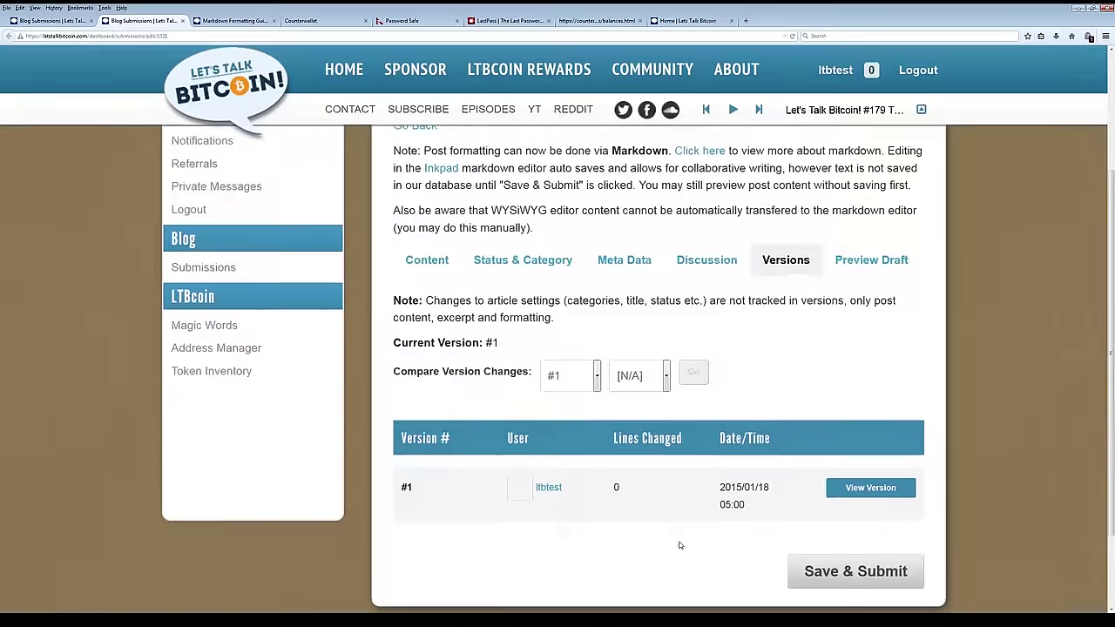
scroll(678, 549, down, 2)
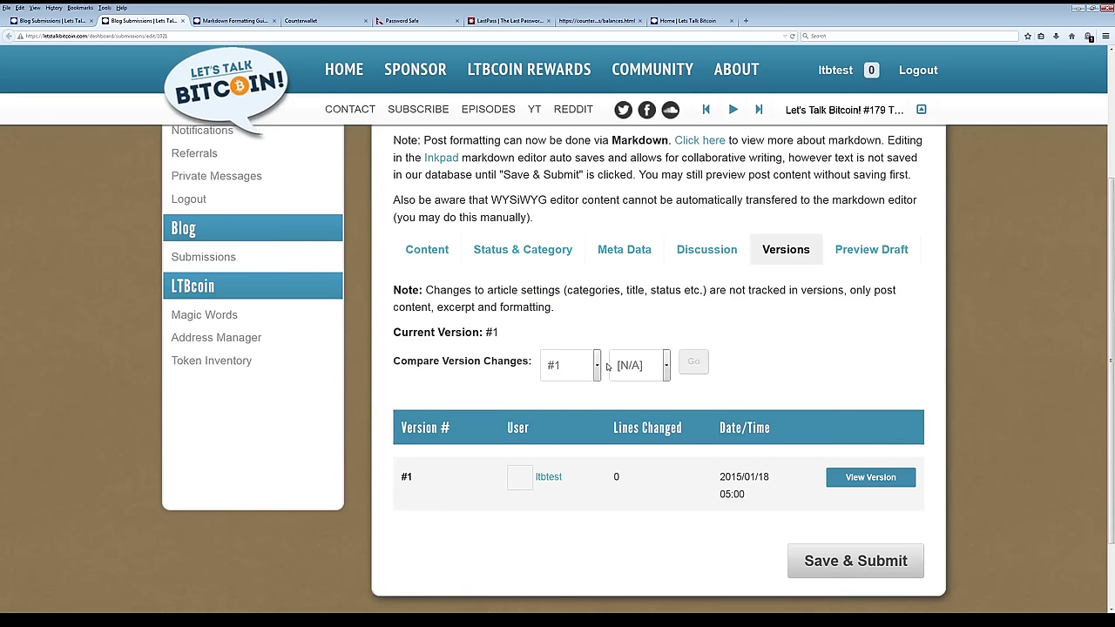
scroll(714, 419, up, 2)
click(434, 342)
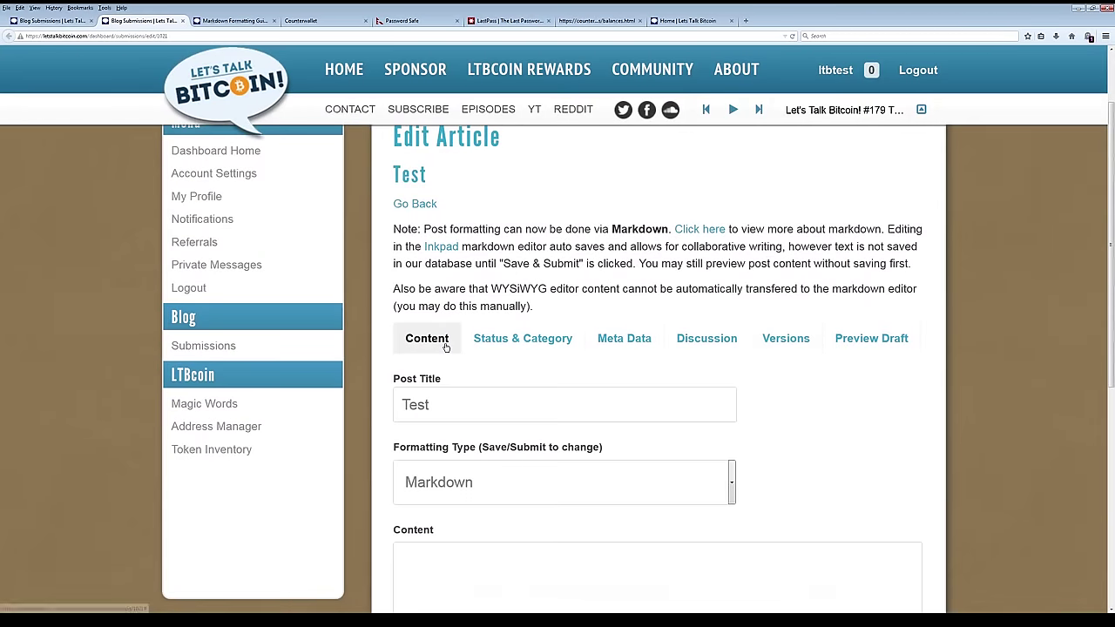
Go back from the Edit Article page to the Dashboard showing last login and LTBcoin address.
click(415, 204)
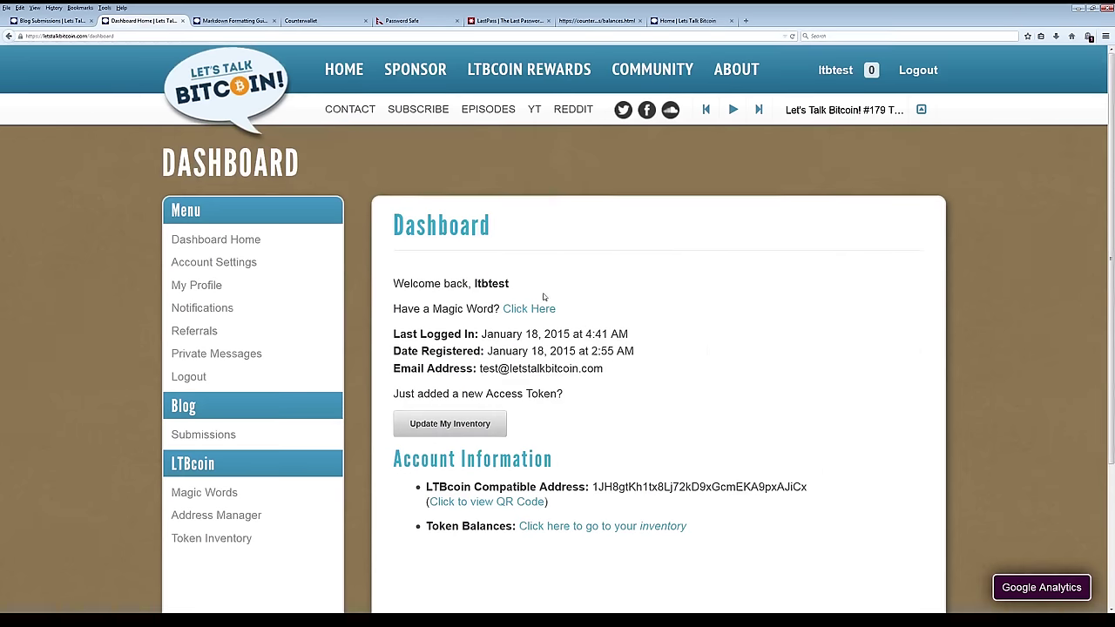
scroll(629, 344, down, 2)
scroll(630, 348, up, 2)
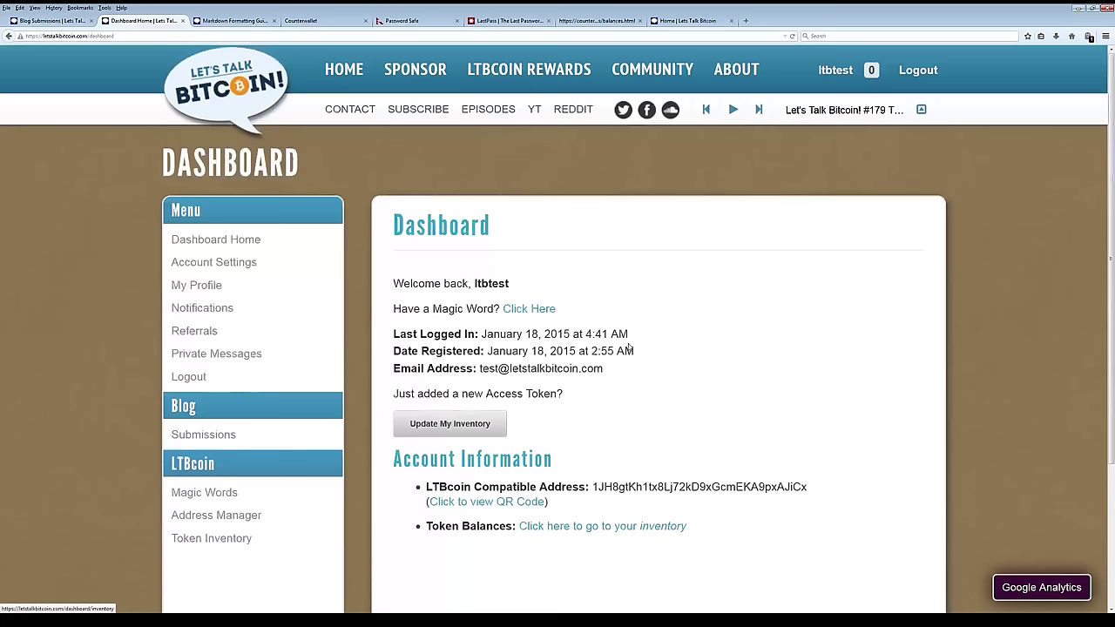